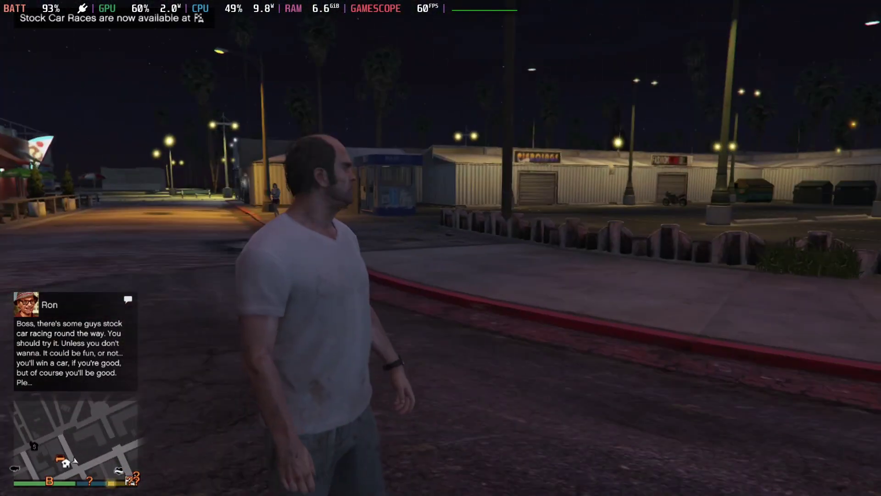
In the trainer's Player options, raise the wanted level to five stars, then lower it to none
key("F4")
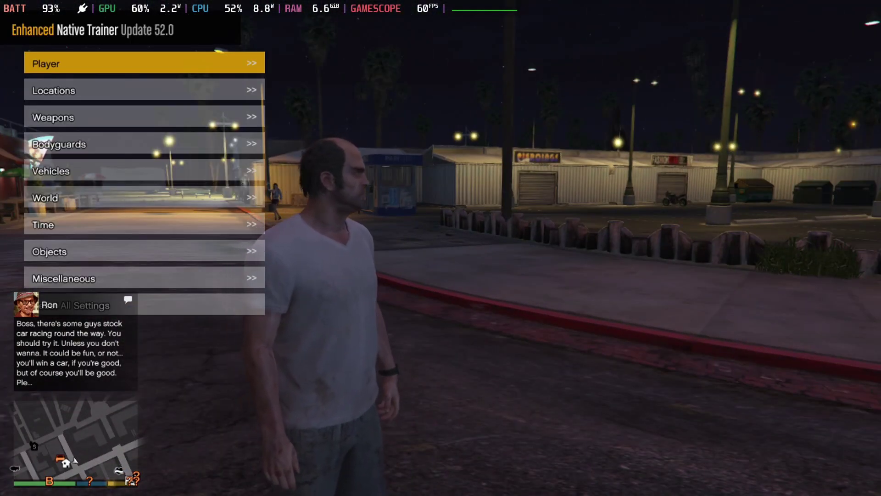
key("Down")
key("Down")
key("Down")
key("Up")
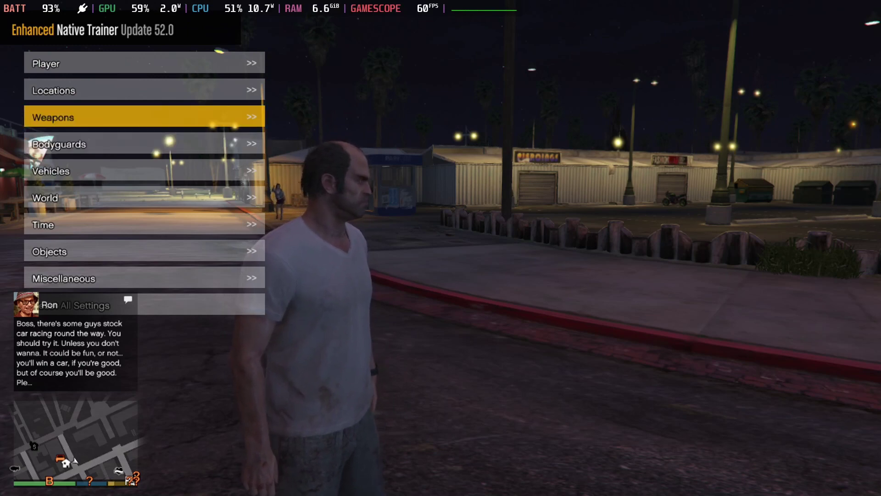
key("Up")
key("Up")
key("Return")
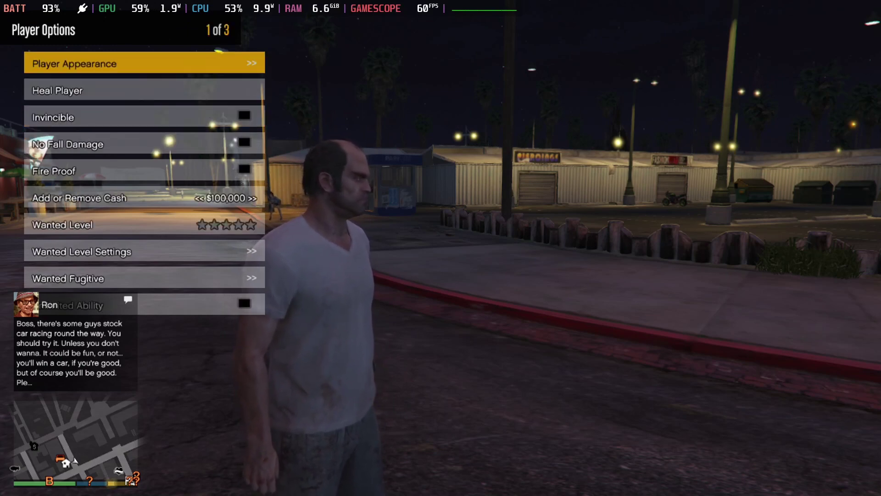
key("Down")
key("Down")
key("Down")
key("Down")
key("Down")
key("Down")
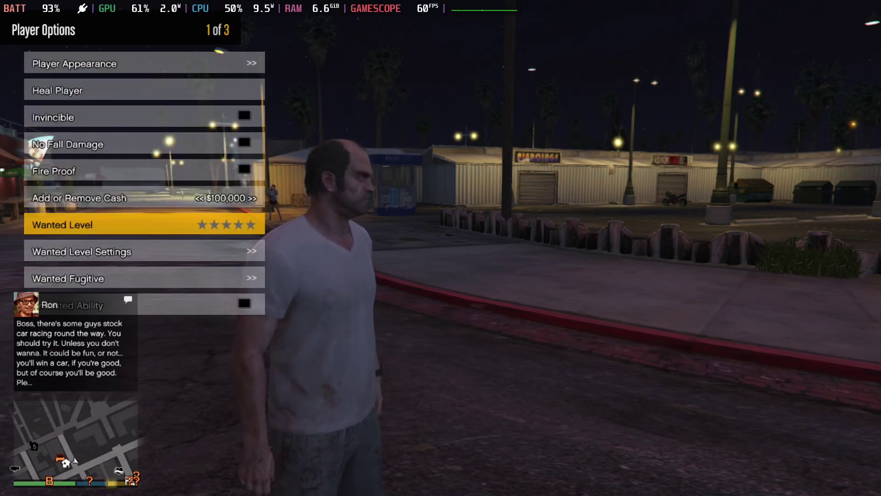
key("Right")
key("Right")
key("Right")
key("Right")
key("Right")
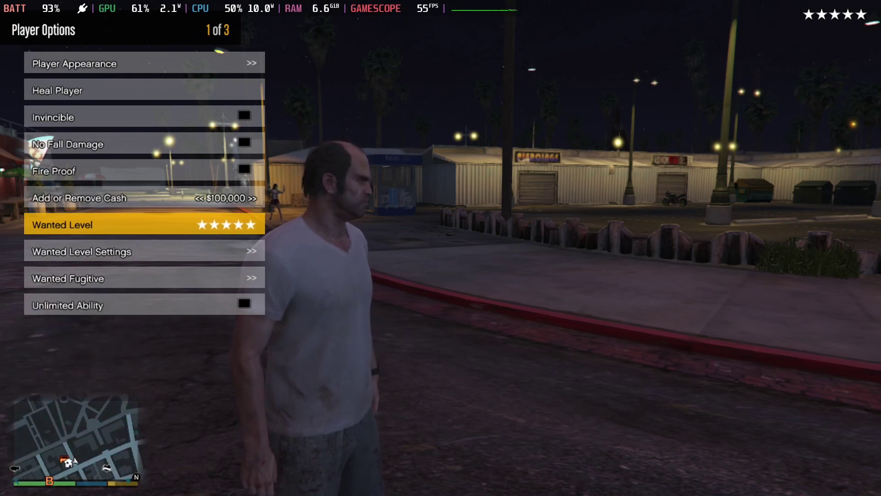
key("Left")
key("Left")
key("Left")
key("Left")
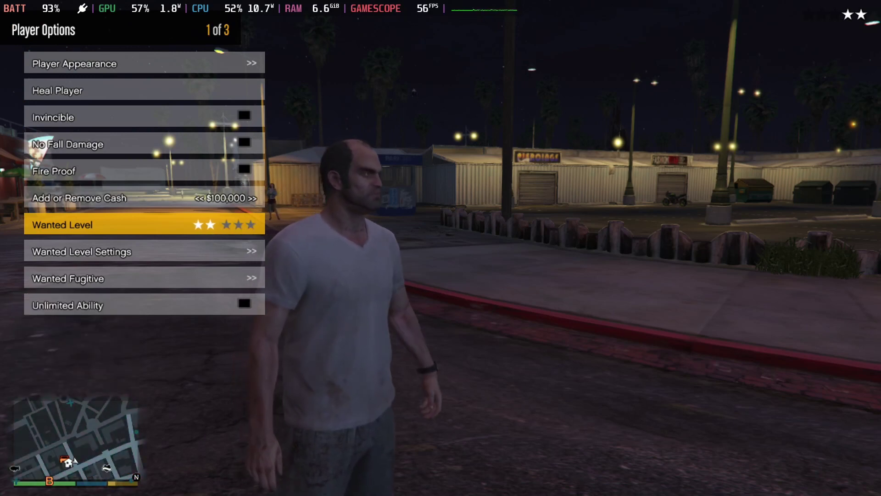
key("Left")
Close the trainer, then open and close the pause menu map twice
key("BackSpace")
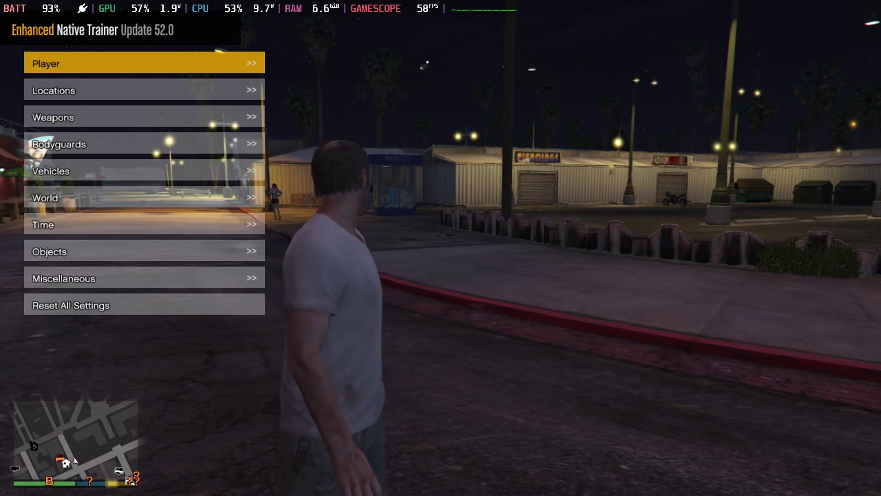
key("BackSpace")
key("Escape")
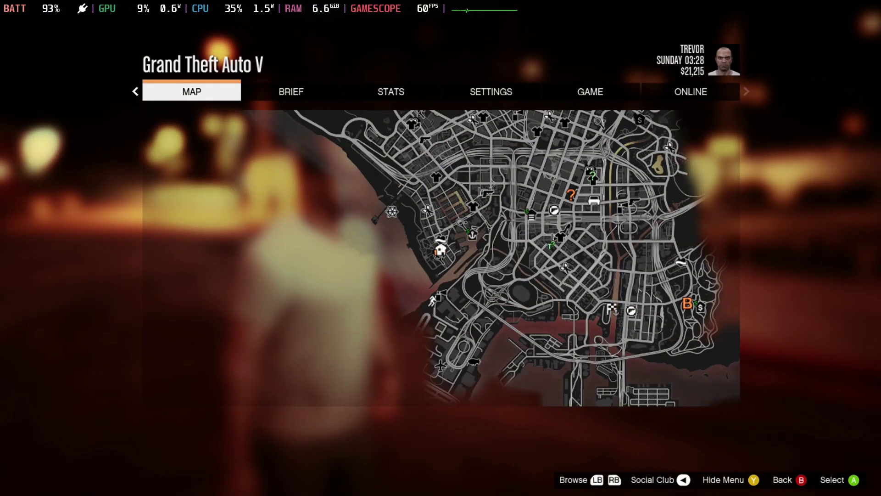
key("Escape")
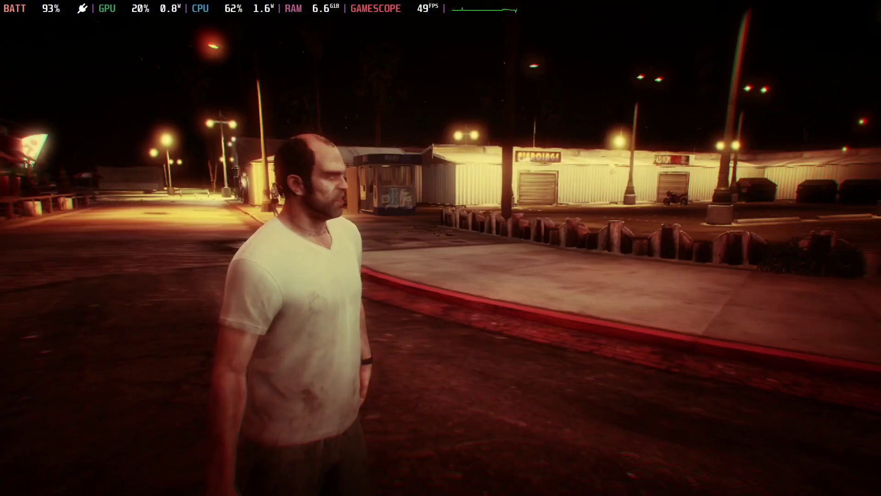
key("Escape")
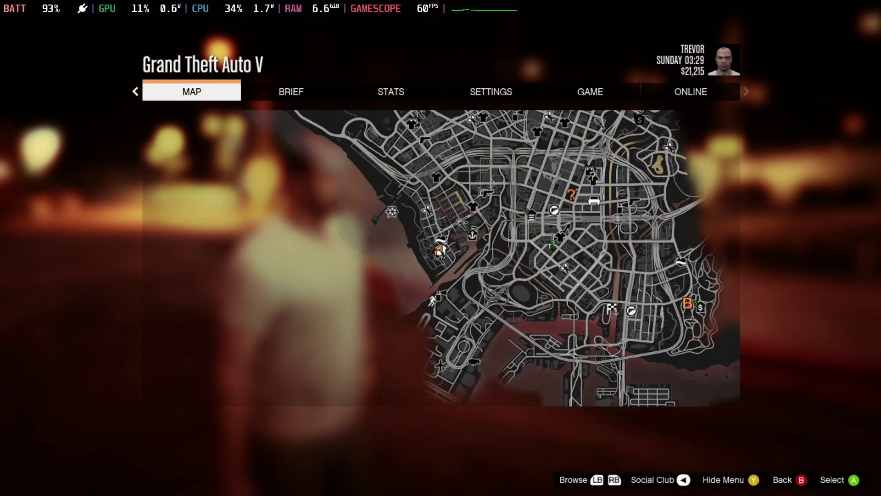
key("Escape")
Reopen the trainer and add cash in $100,000 steps until the money reads $721215
key("F4")
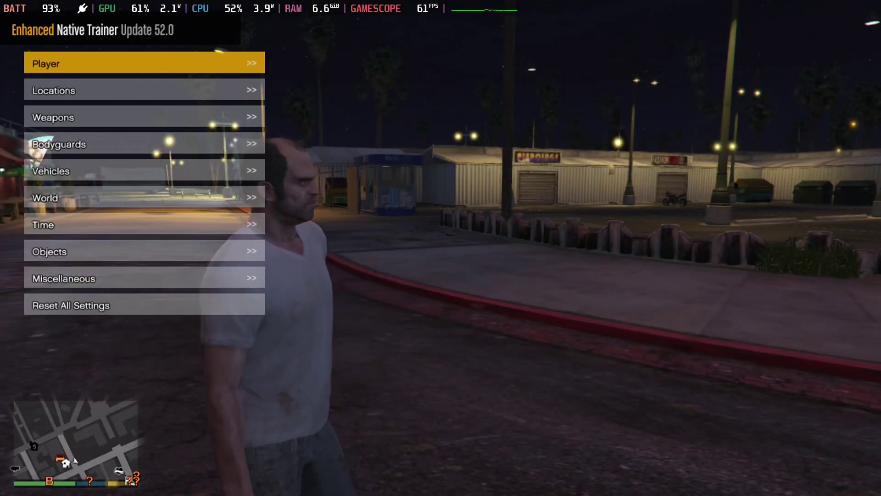
key("Return")
key("Down")
key("Up")
key("Up")
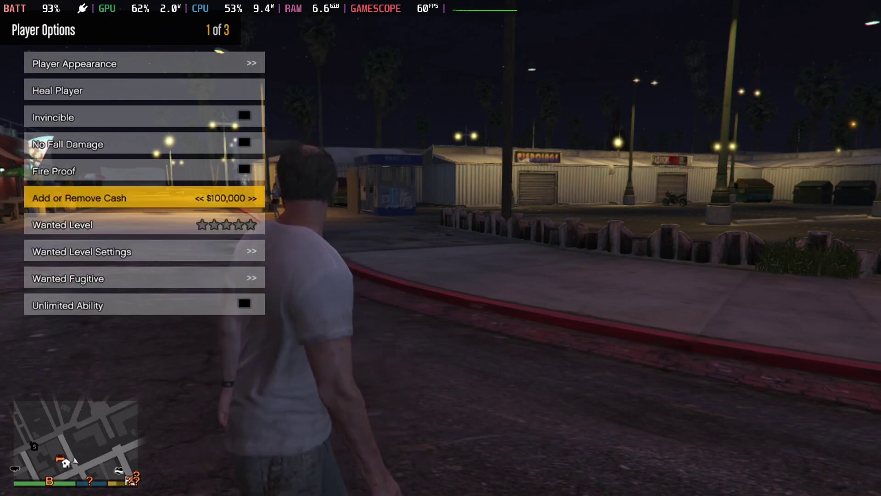
key("Return")
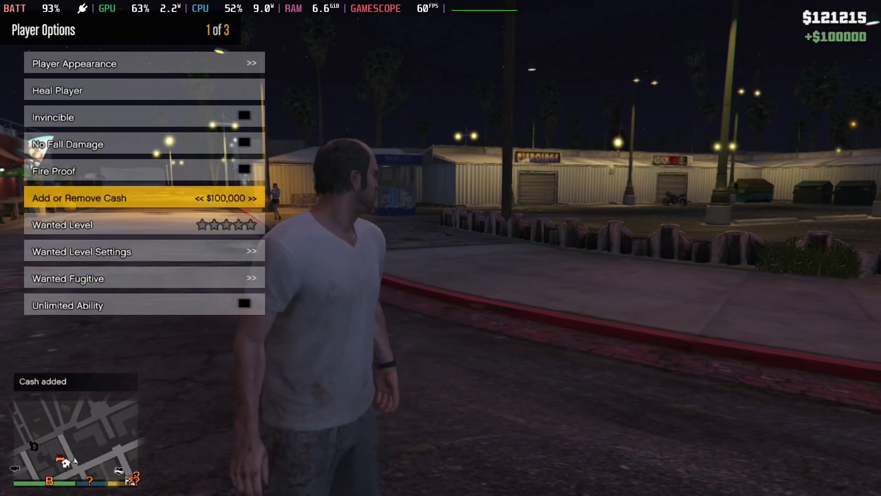
key("Return")
key("Return")
key("Return")
key("Return")
key("Return")
key("Return")
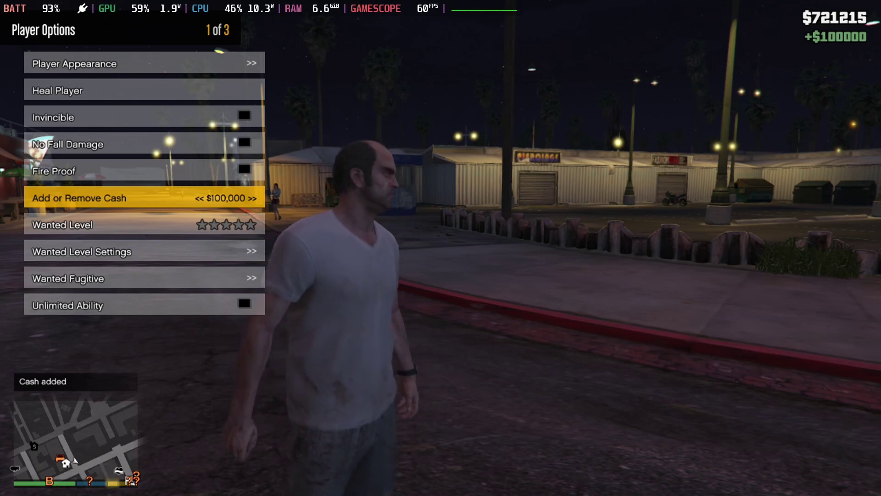
key("Up")
key("Up")
key("Up")
key("Up")
key("Up")
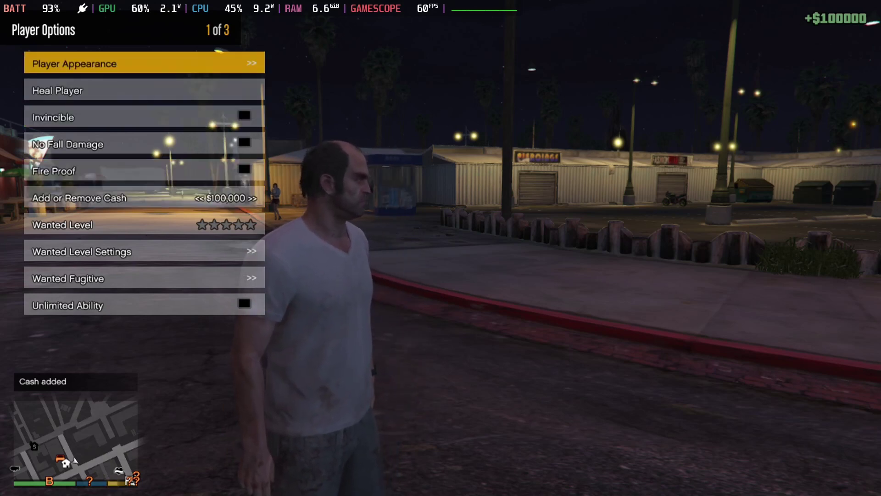
key("Return")
Randomize the character's appearance four times, ending in a sleeveless top, gas mask and tank
key("Down")
key("Down")
key("Down")
key("Down")
key("Down")
key("Down")
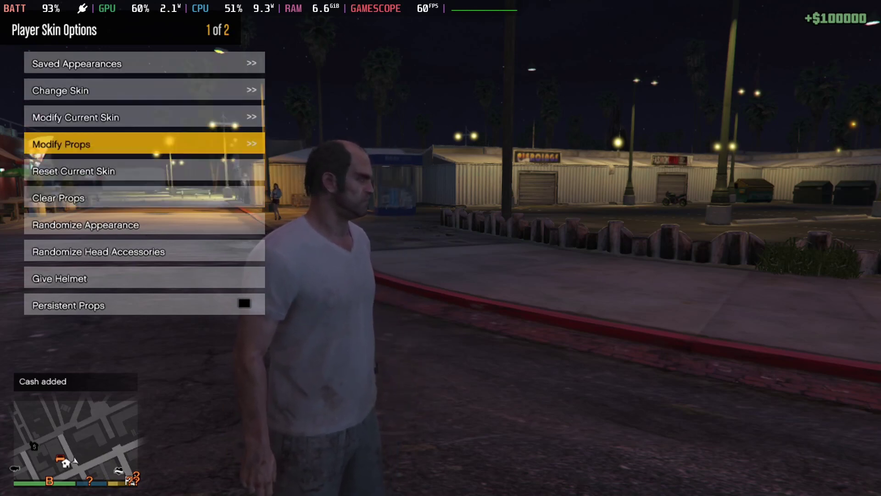
key("Up")
key("Down")
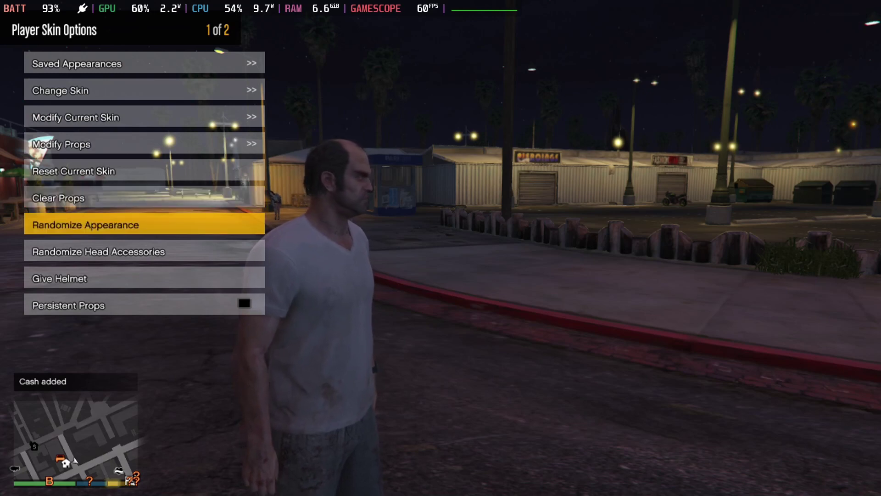
key("Return")
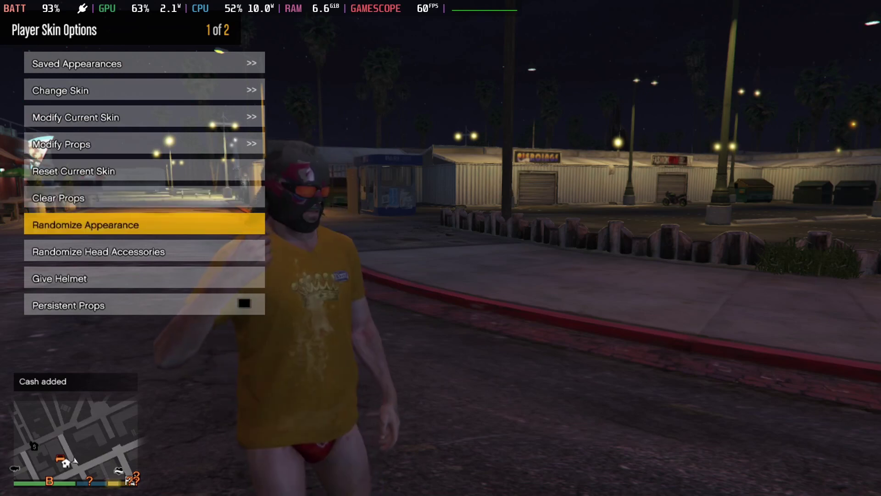
key("Return")
key("Return")
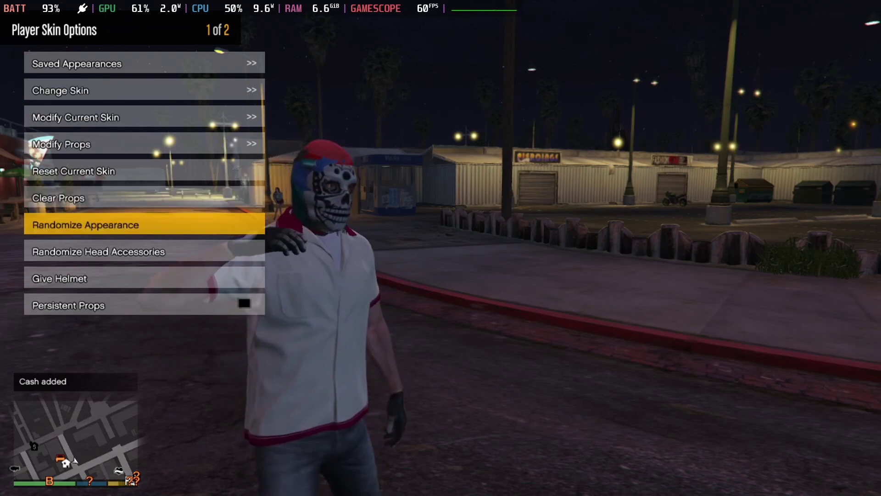
key("Return")
key("Return")
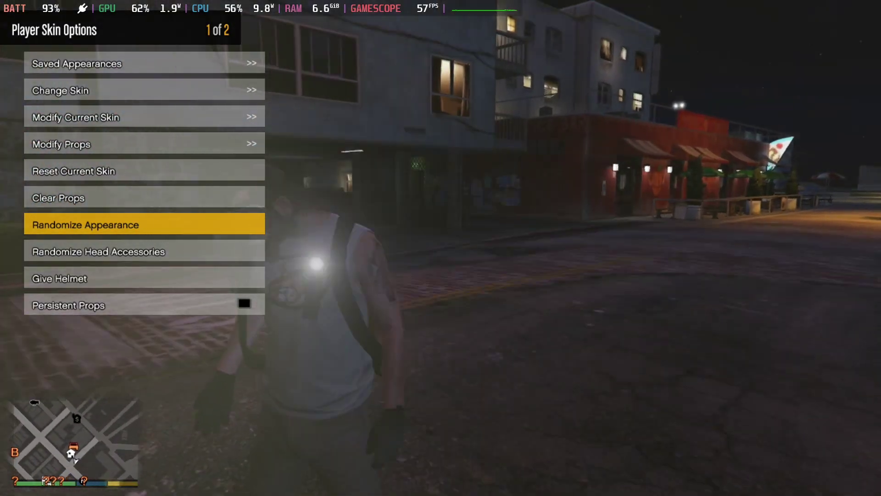
key("Return")
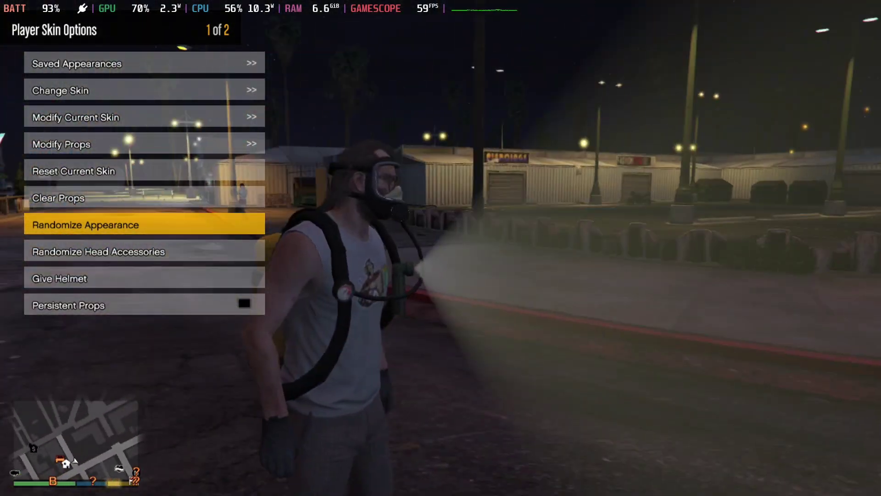
Back out of Player Appearance to the trainer's main menu
key("BackSpace")
key("Down")
key("Down")
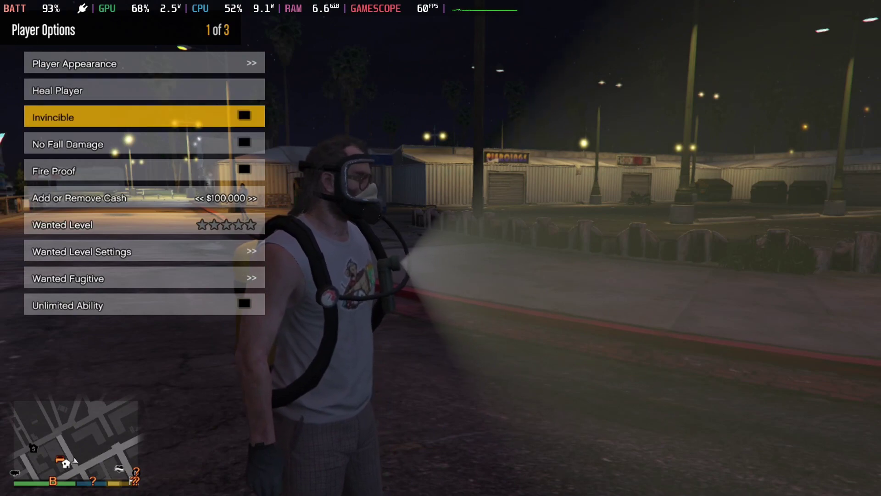
key("BackSpace")
key("Down")
key("Down")
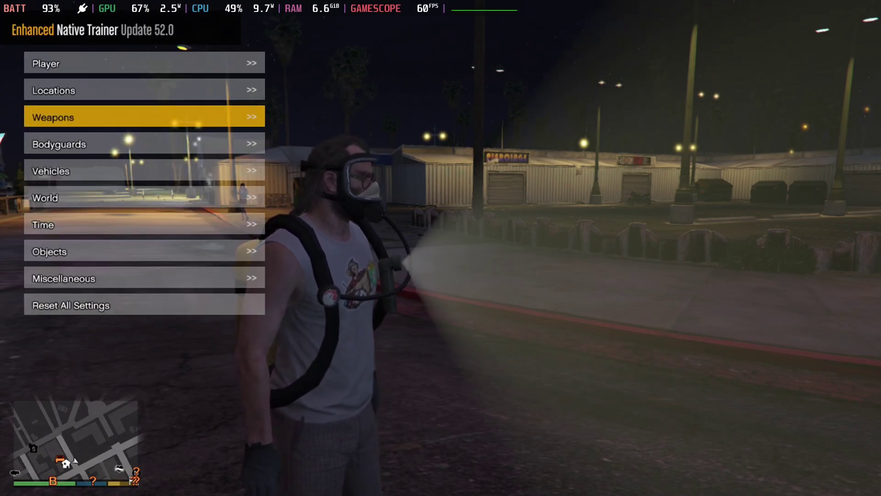
Spawn a Declasse Scramjet from the trainer's Super vehicle list
key("Up")
key("Down")
key("Down")
key("Down")
key("Return")
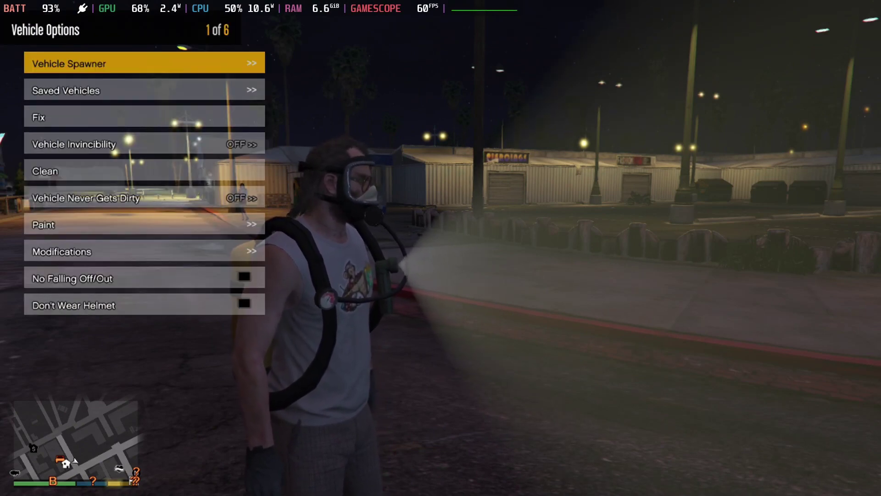
key("Down")
key("Up")
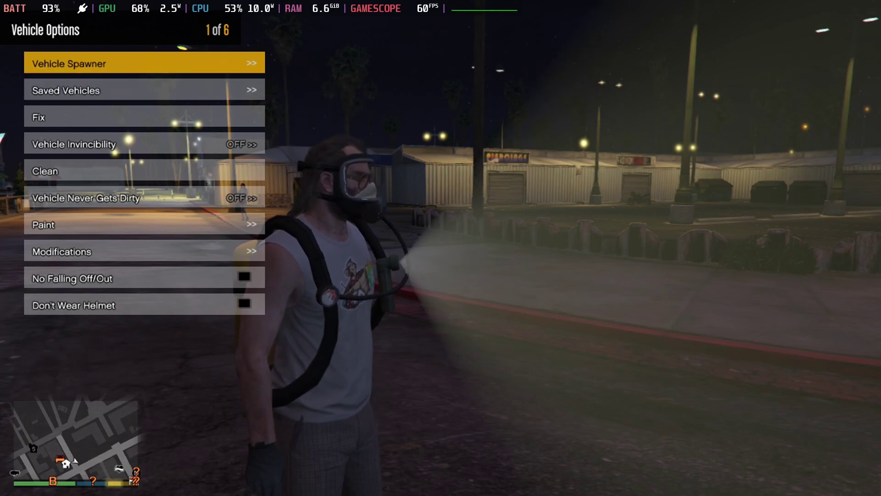
key("Return")
key("Down")
key("Down")
key("Down")
key("Down")
key("Down")
key("Down")
key("Down")
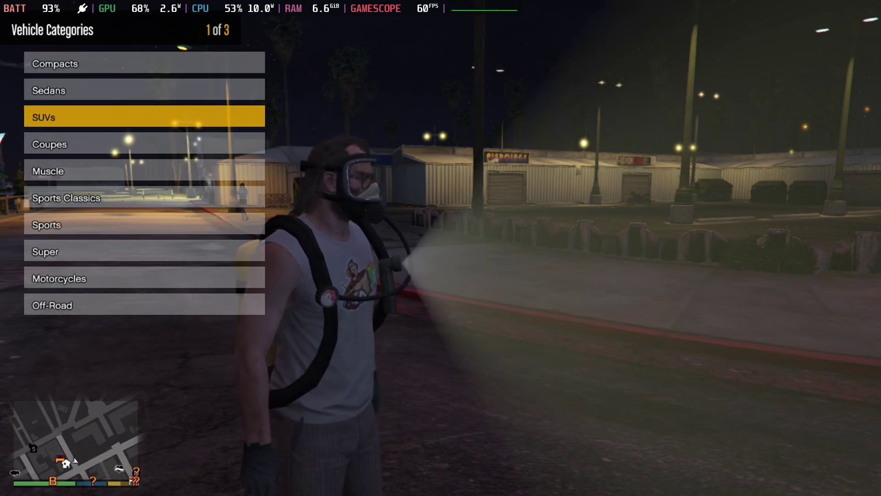
key("Return")
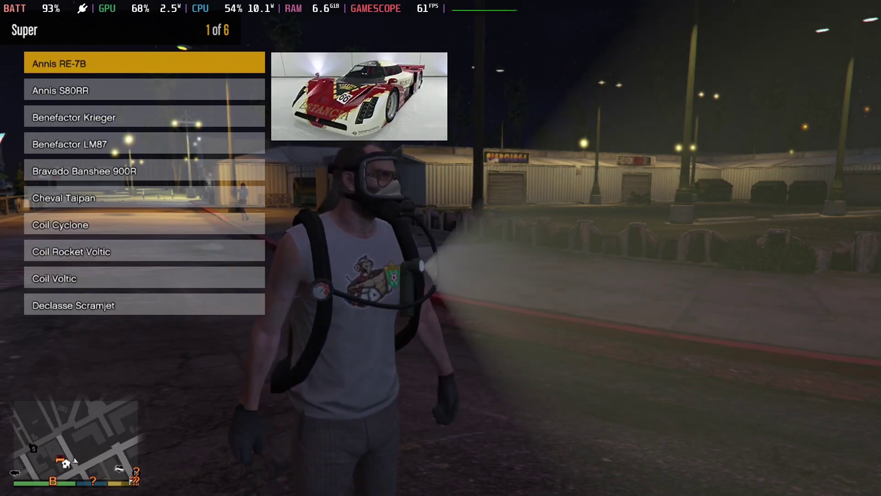
key("Down")
key("Down")
key("Down")
key("Down")
key("Down")
key("Down")
key("Down")
key("Down")
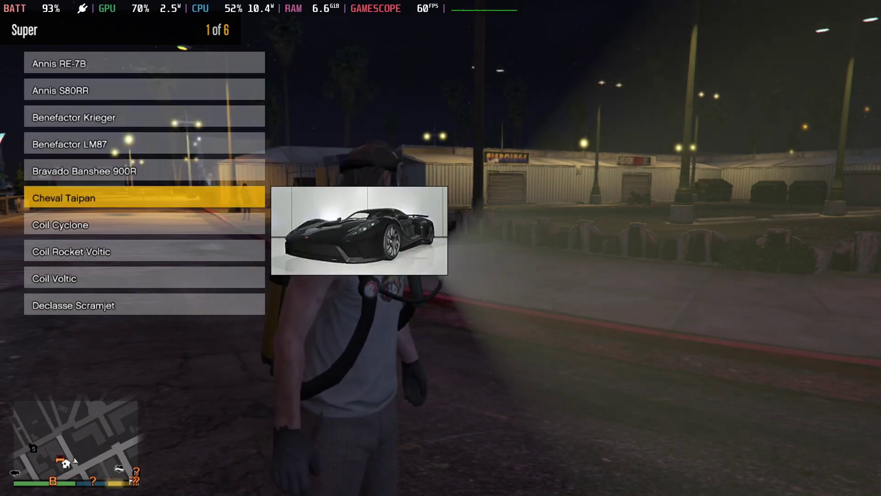
key("Down")
key("Return")
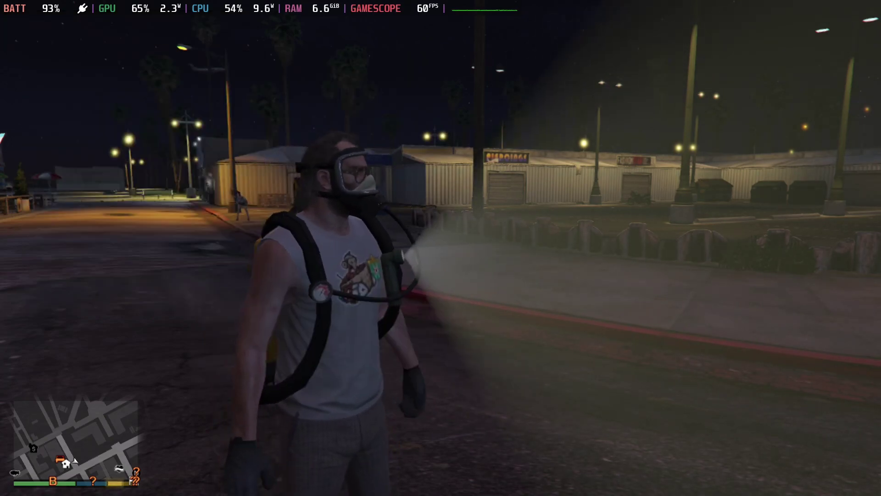
Close the trainer, get into the Scramjet, and bring up Vehicle Options
key("BackSpace")
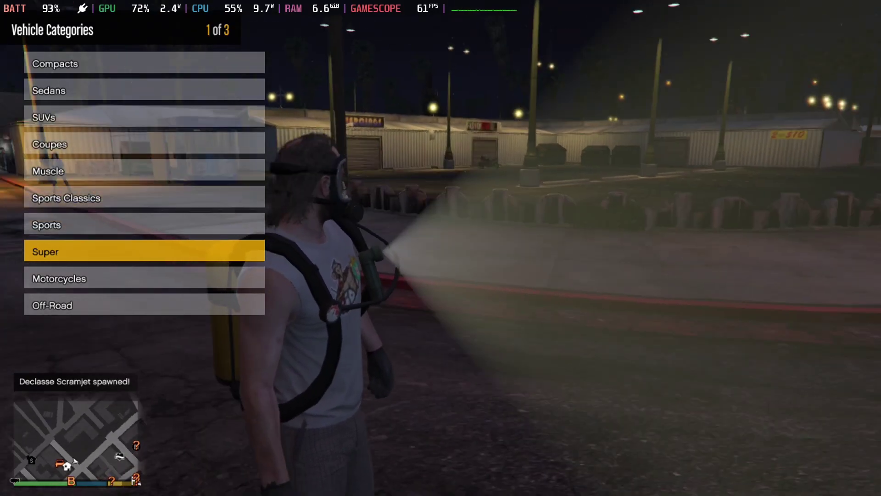
key("BackSpace")
key("BackSpace")
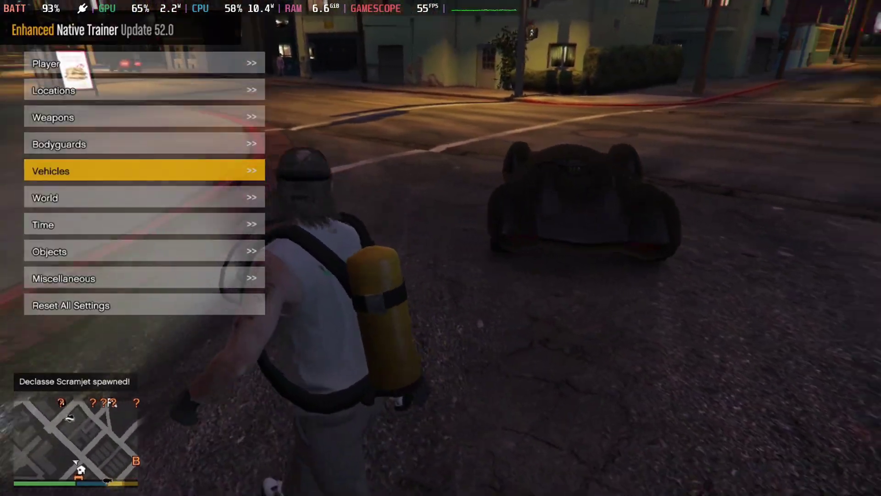
key("BackSpace")
key("f")
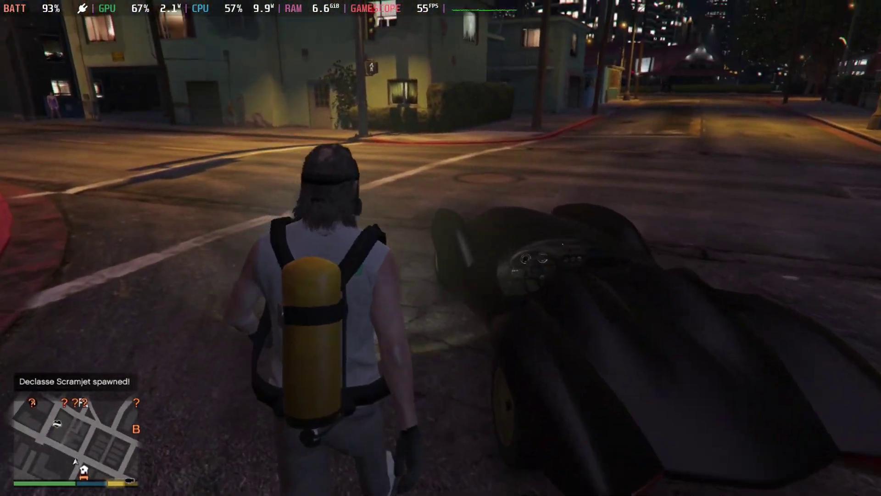
key("F4")
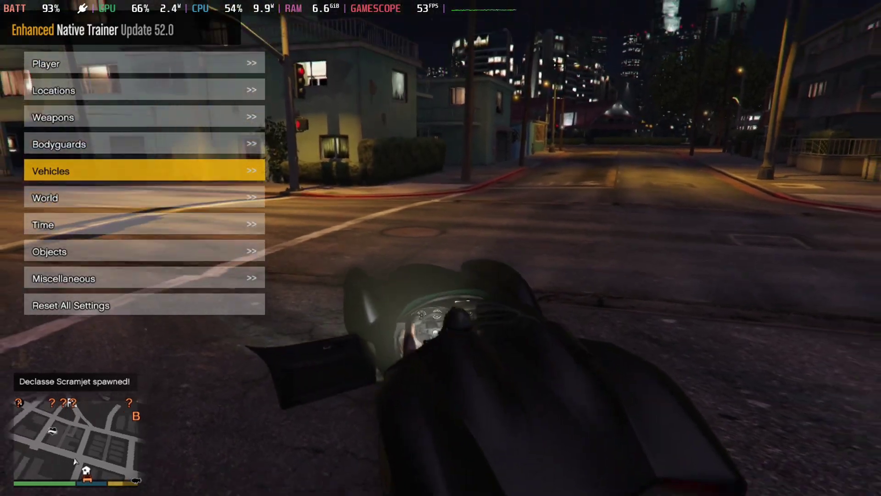
key("Return")
key("Down")
key("Down")
key("Down")
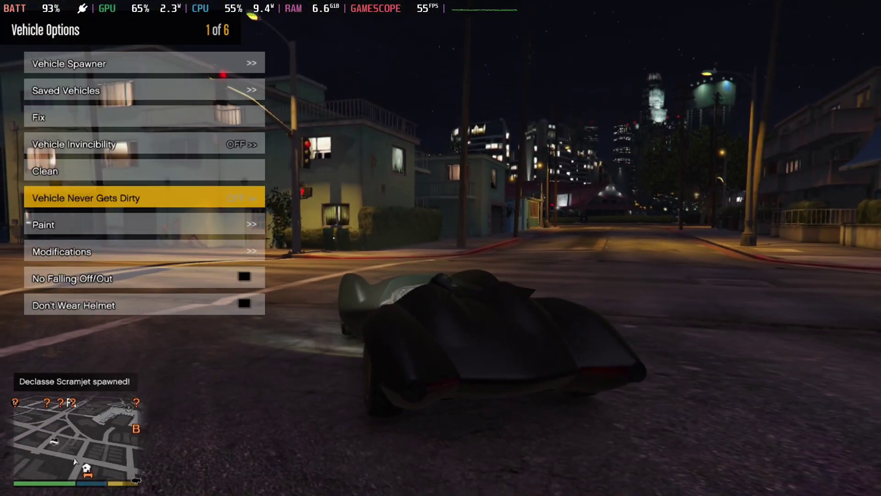
Apply the Chrome paint finish to the Scramjet and back out to Vehicle Options
key("Down")
key("Up")
key("Up")
key("Up")
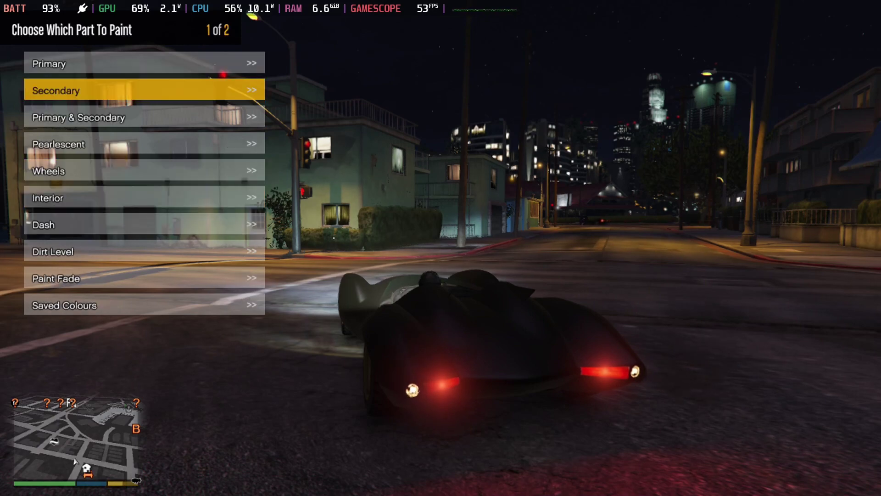
key("Up")
key("Up")
key("Return")
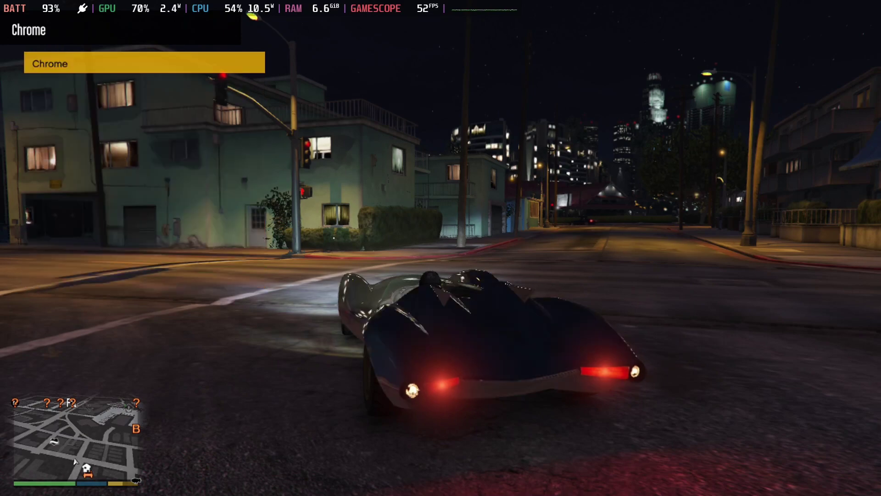
key("BackSpace")
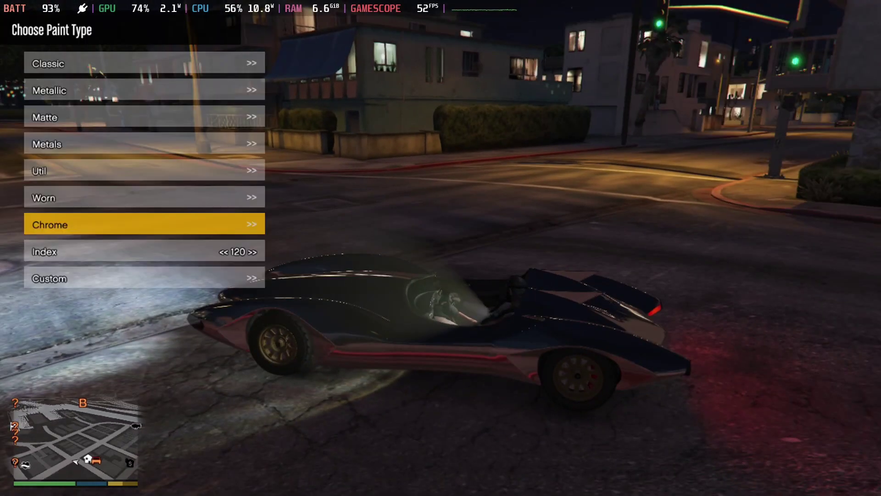
key("BackSpace")
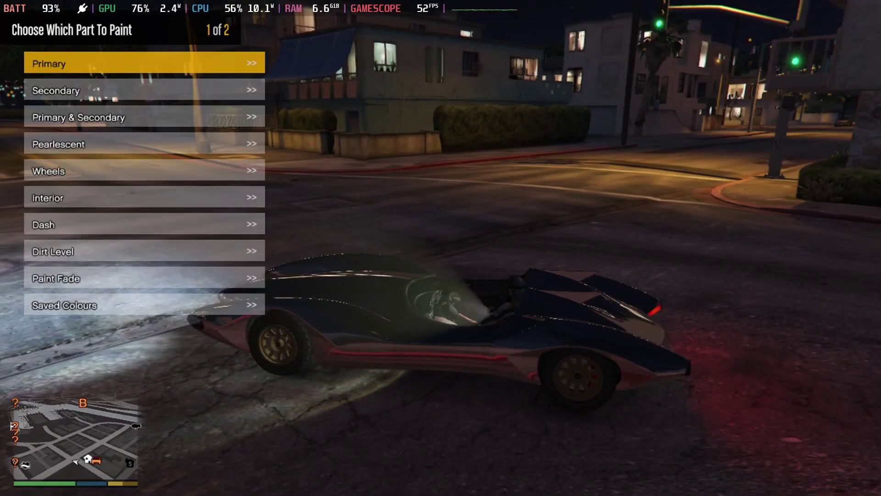
key("BackSpace")
key("BackSpace")
key("BackSpace")
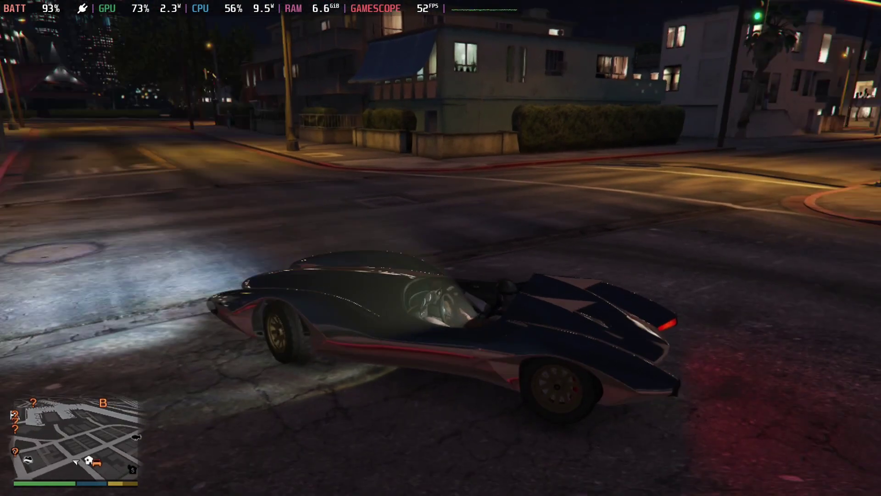
Return to Vehicles > Paint and browse the paint list up to the Graphite colour
key("F4")
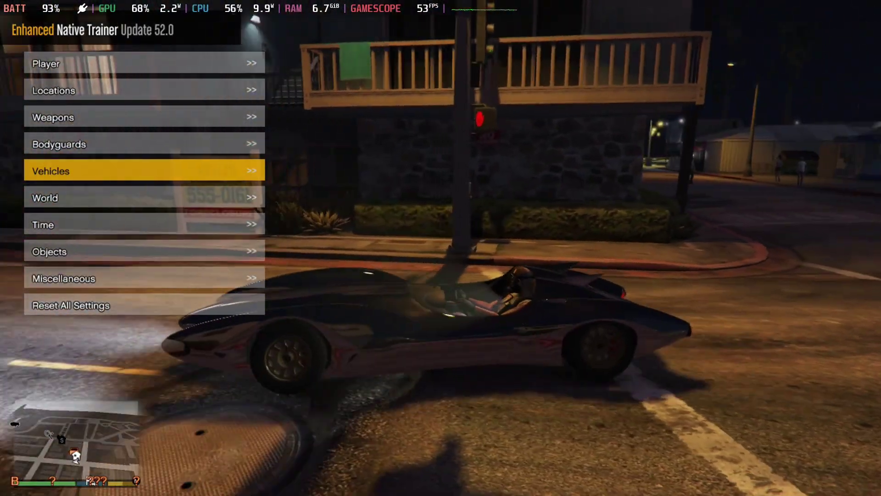
key("Down")
key("Up")
key("Return")
key("Return")
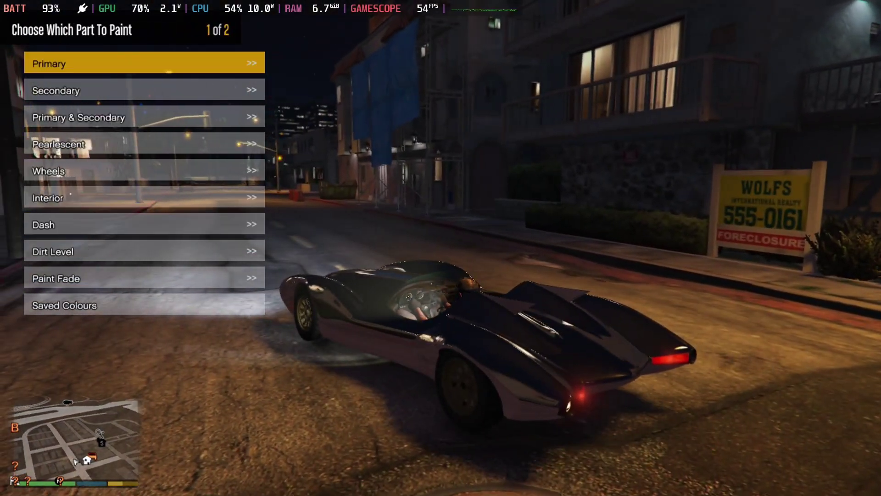
key("Down")
key("Down")
key("Down")
key("Return")
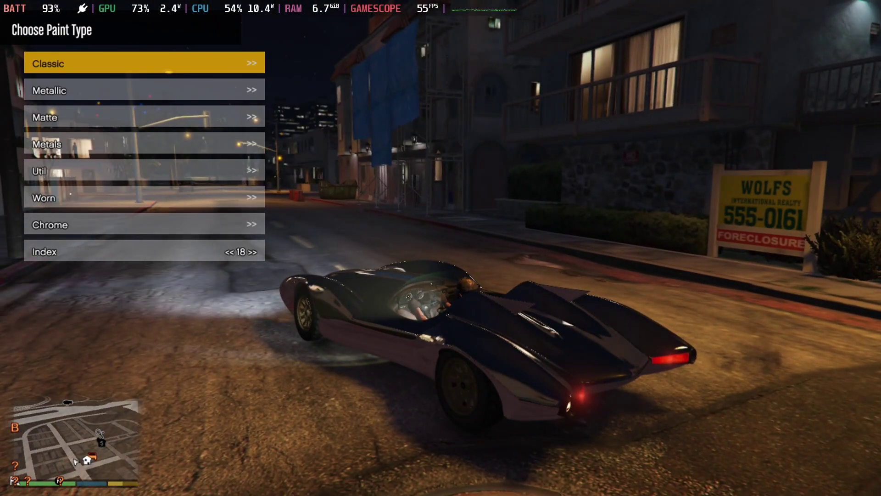
key("Return")
key("Down")
key("Down")
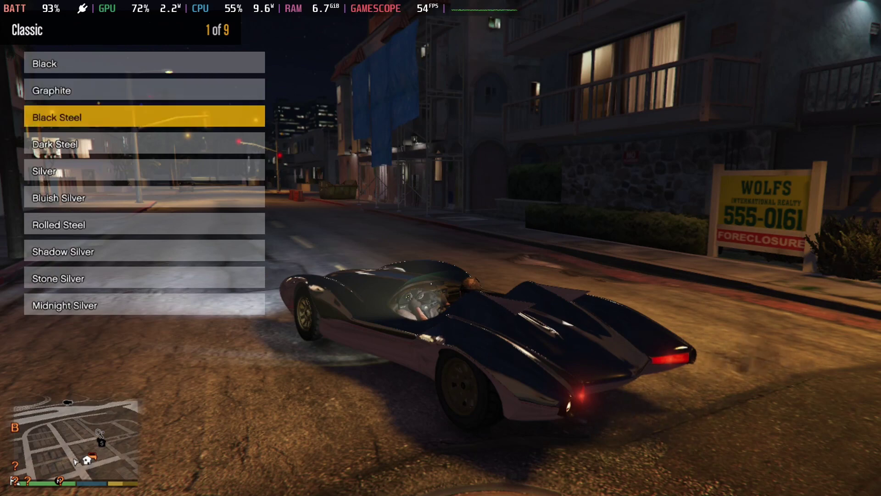
key("Up")
key("BackSpace")
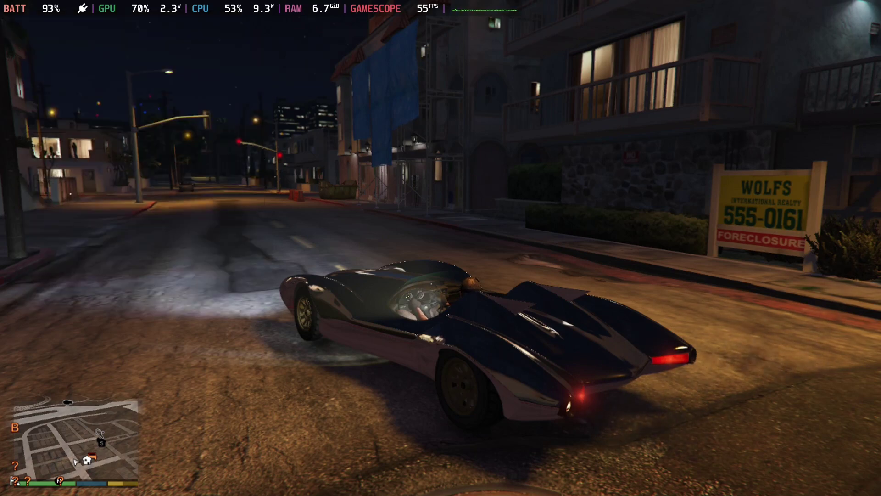
Browse the Classic and Metallic colour lists, down to the Silver colour
key("Down")
key("Up")
key("Return")
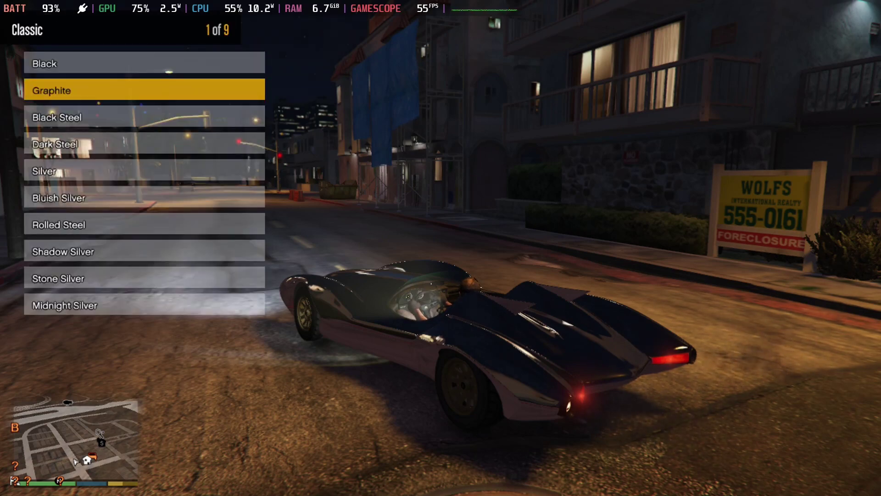
key("BackSpace")
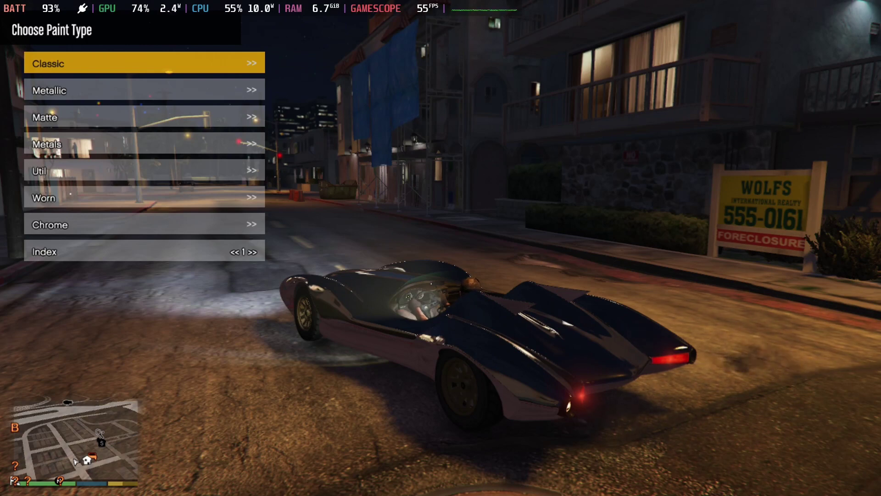
key("Down")
key("Down")
key("Down")
key("Up")
key("Up")
key("Return")
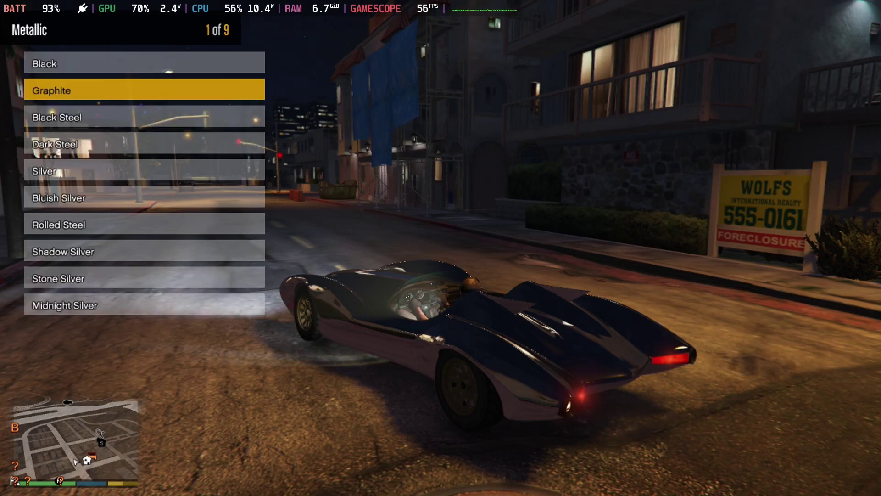
key("Down")
key("Down")
key("Down")
key("BackSpace")
Look through the Util, Worn and Chrome colour lists, then return to the paint part list
key("Down")
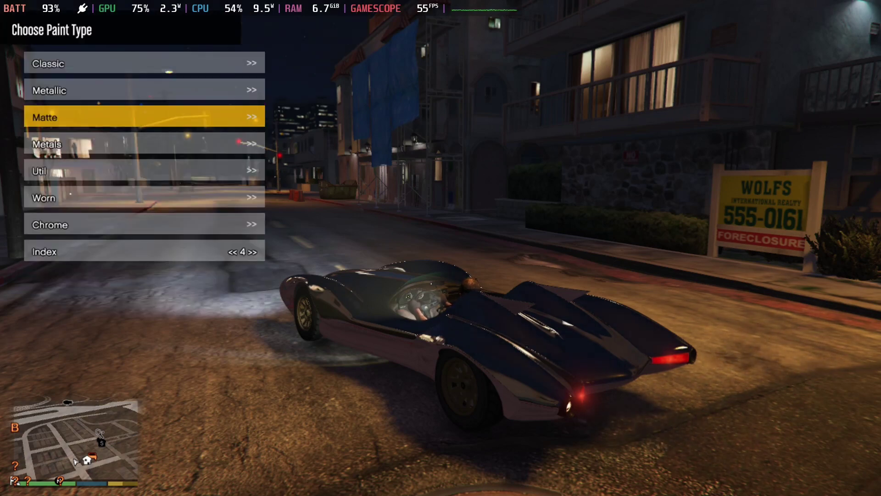
key("Down")
key("Down")
key("Return")
key("Down")
key("BackSpace")
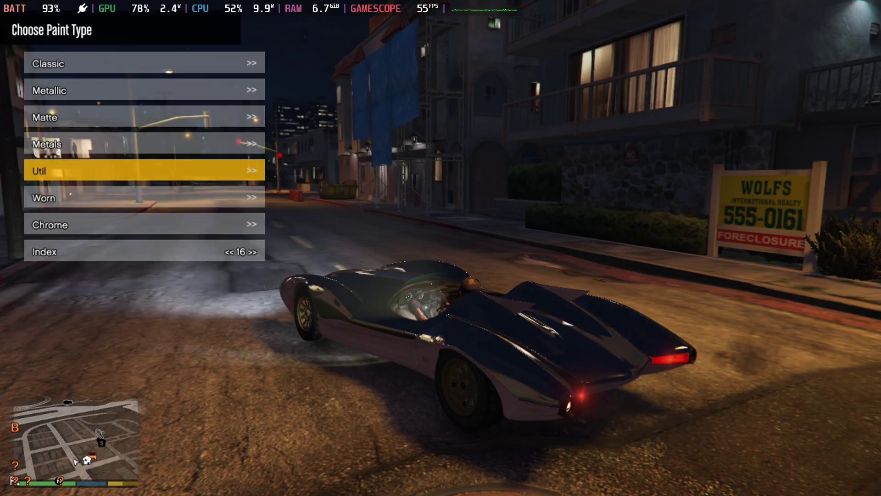
key("Down")
key("Return")
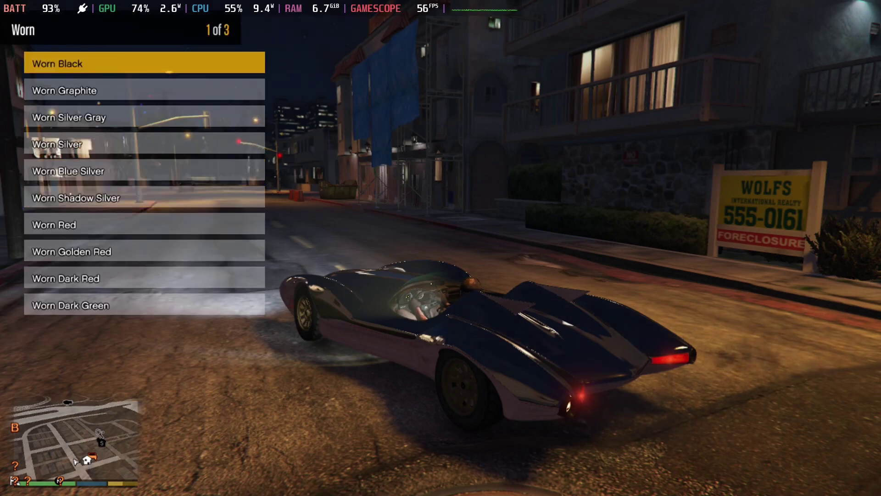
key("BackSpace")
key("Down")
key("Return")
key("BackSpace")
key("BackSpace")
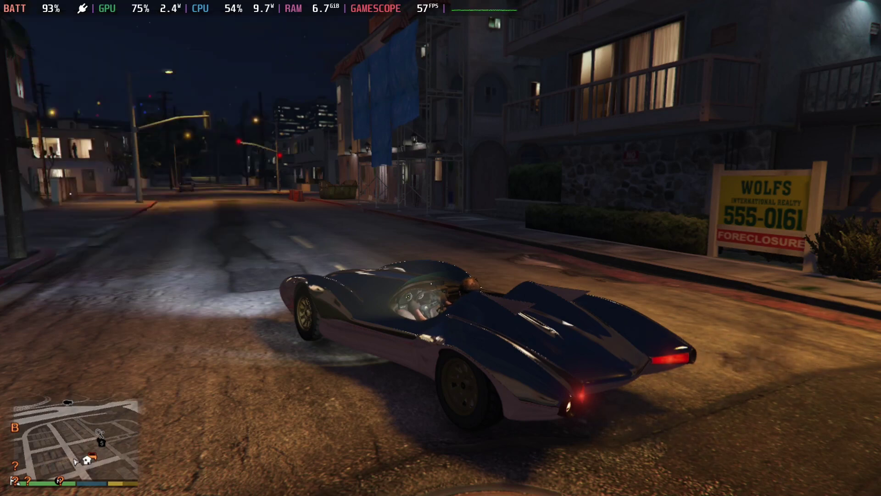
Paint the car's primary colour Classic black, then Silver, and close the paint menus
key("Up")
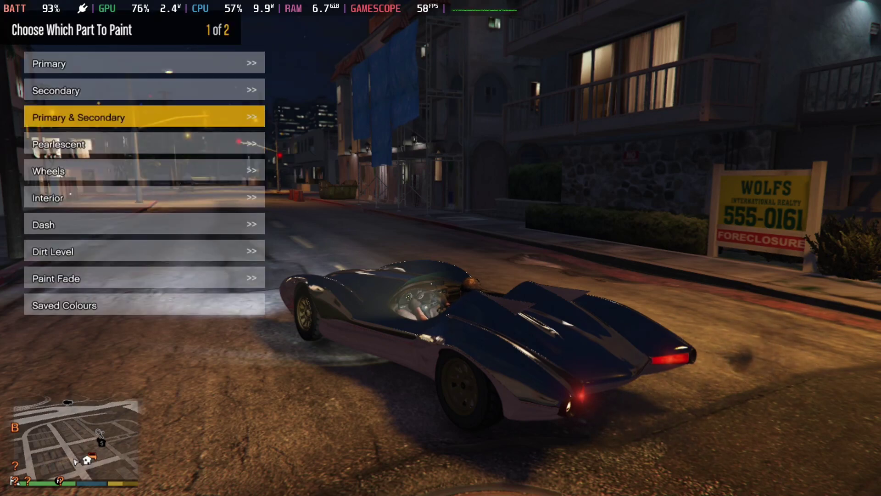
key("Left")
key("Down")
key("Down")
key("Down")
key("Down")
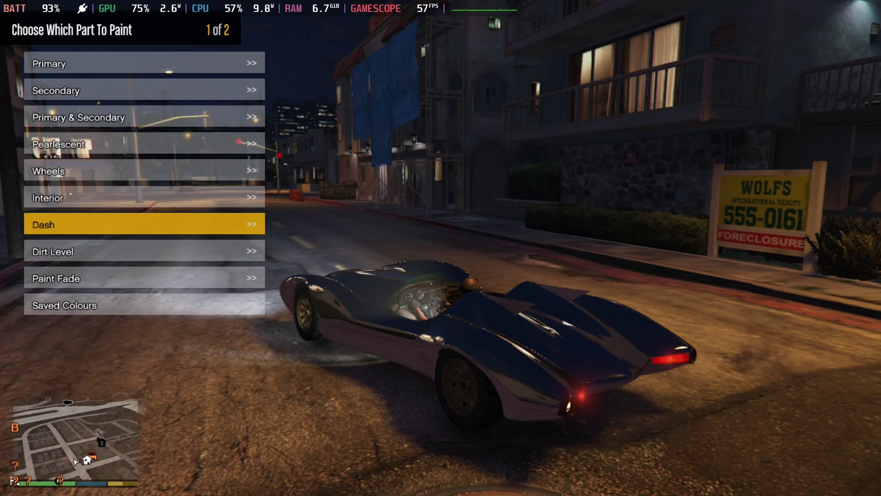
key("Up")
key("Up")
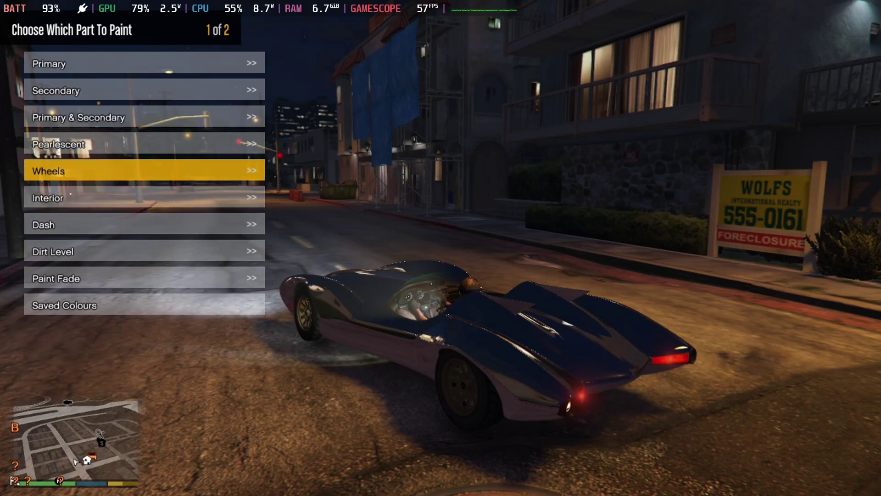
key("Up")
key("Up")
key("Up")
key("Up")
key("Return")
key("Return")
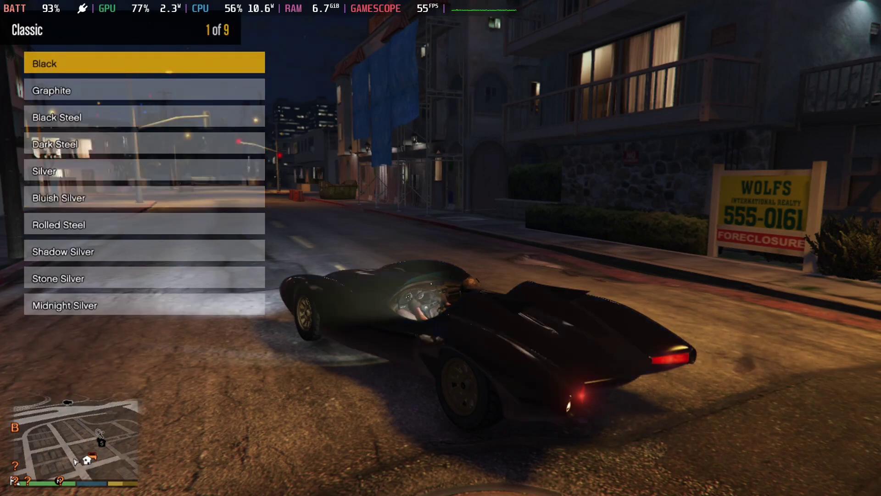
key("Down")
key("Down")
key("Down")
key("Down")
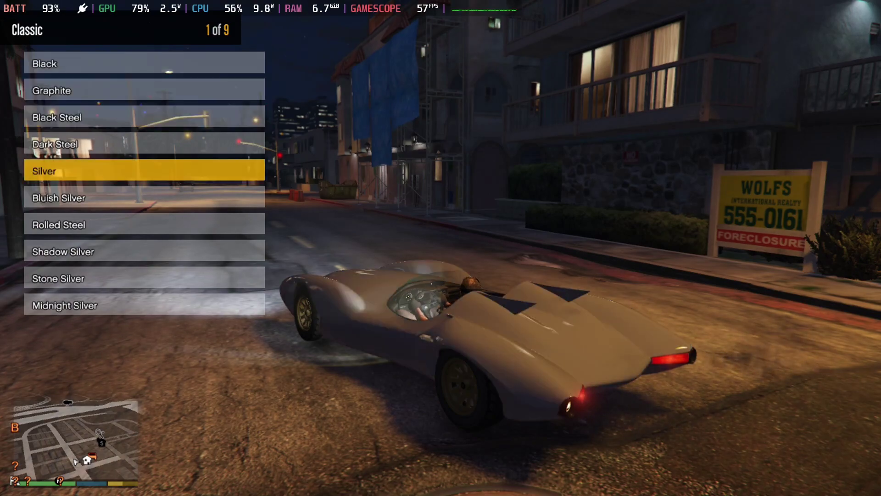
key("BackSpace")
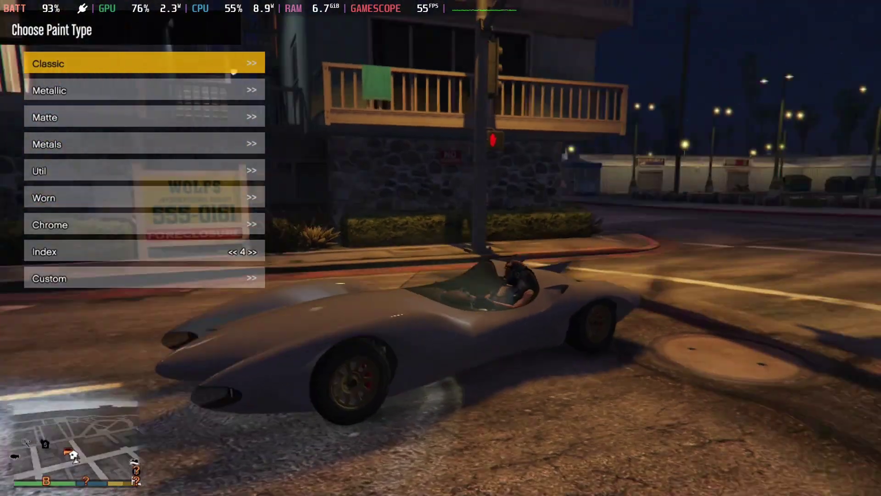
key("BackSpace")
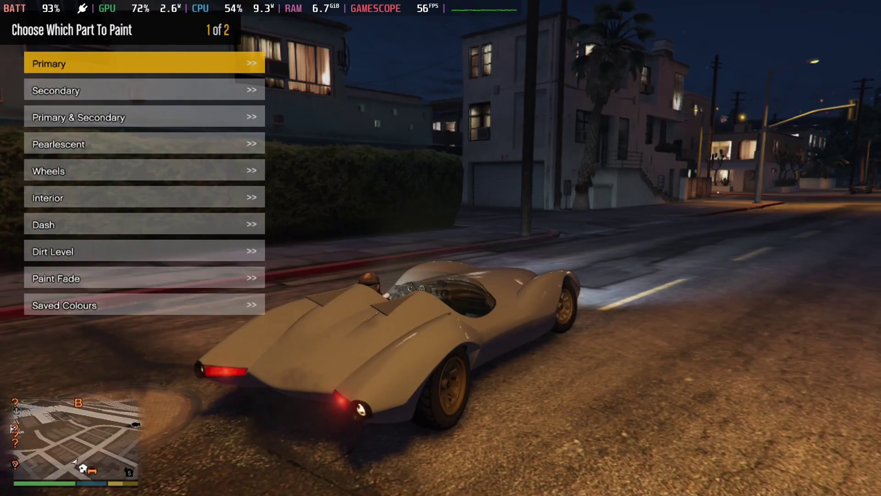
key("BackSpace")
Reopen the trainer's vehicle options, back out, and bail out of the moving car
key("BackSpace")
key("F4")
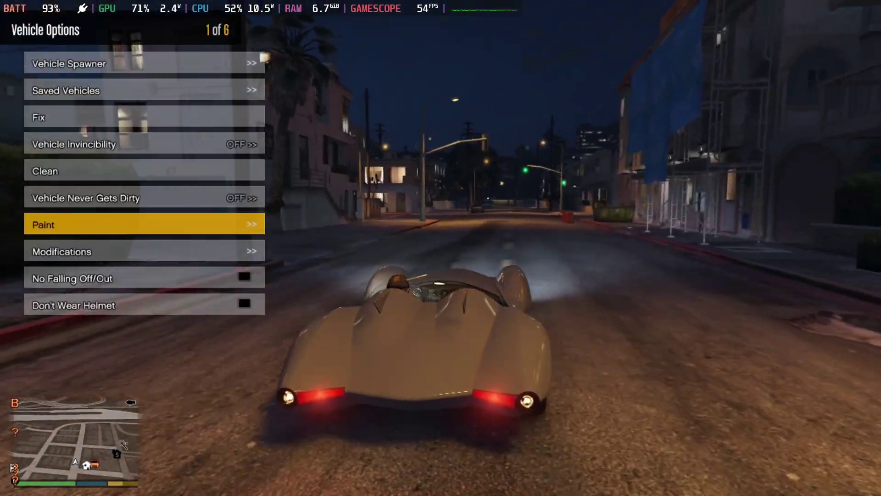
key("Return")
key("Return")
key("Return")
key("BackSpace")
key("BackSpace")
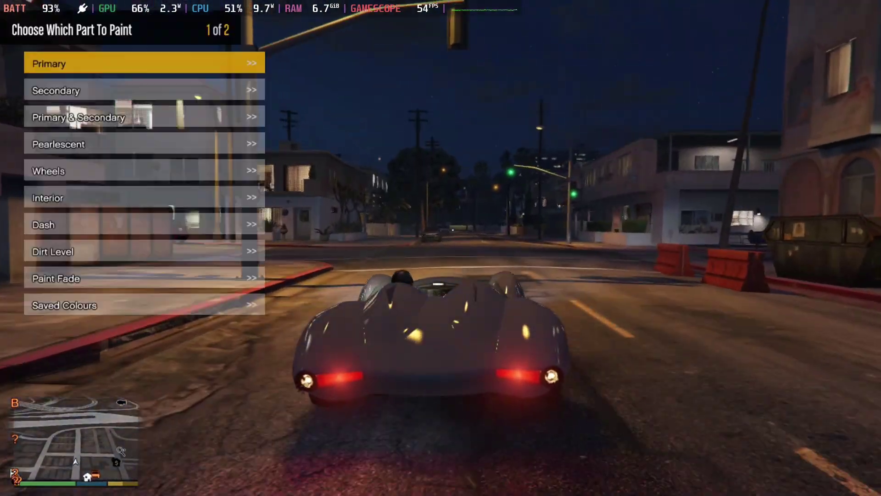
key("f")
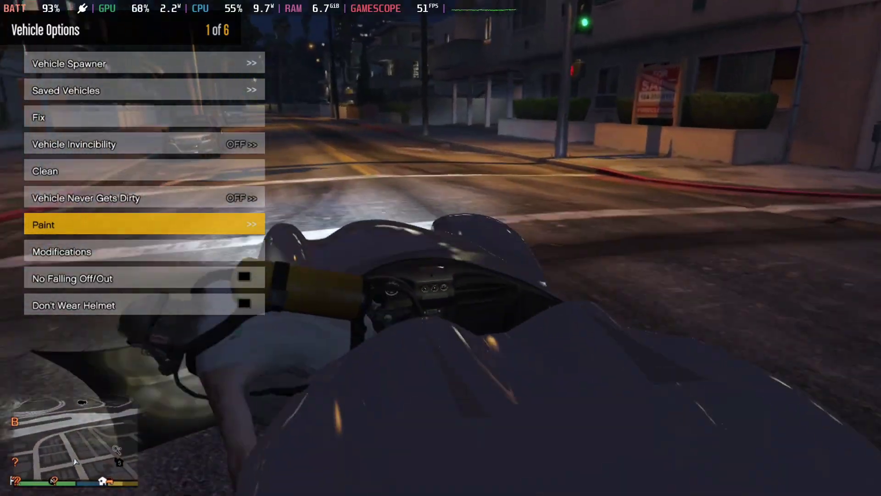
key("F4")
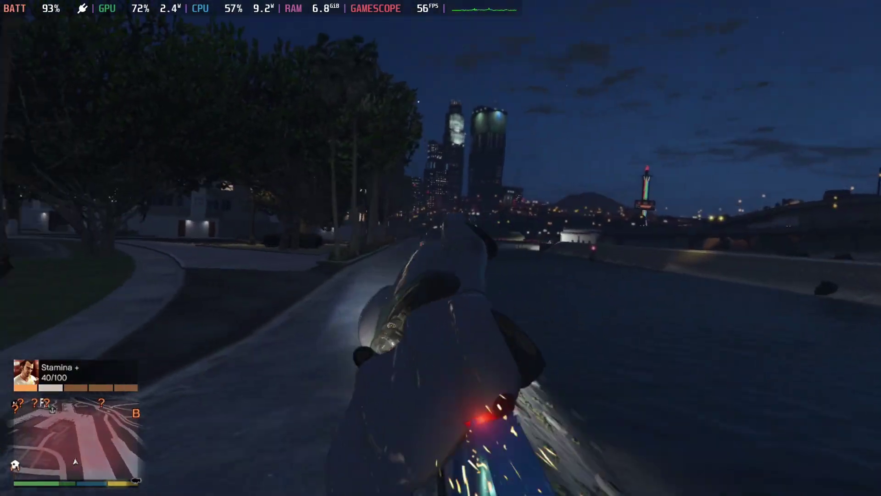
Steer onto the side street and fire the rocket boost, crashing into a tree
key("a")
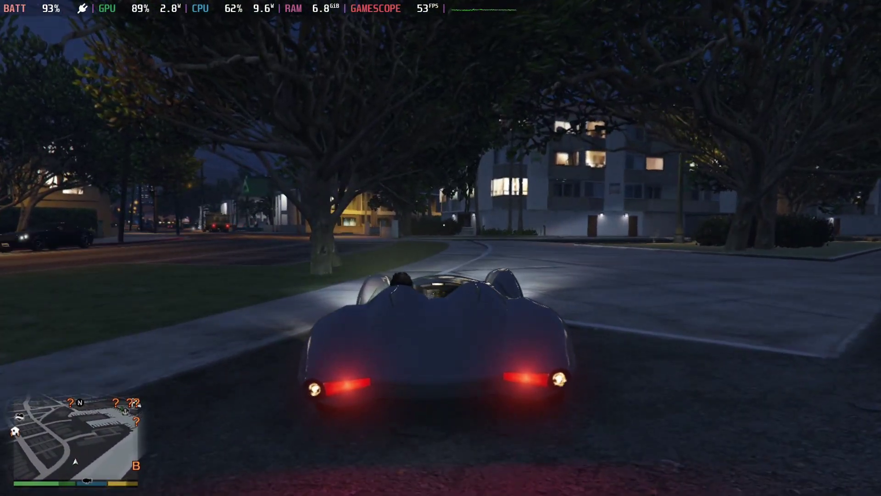
key("e")
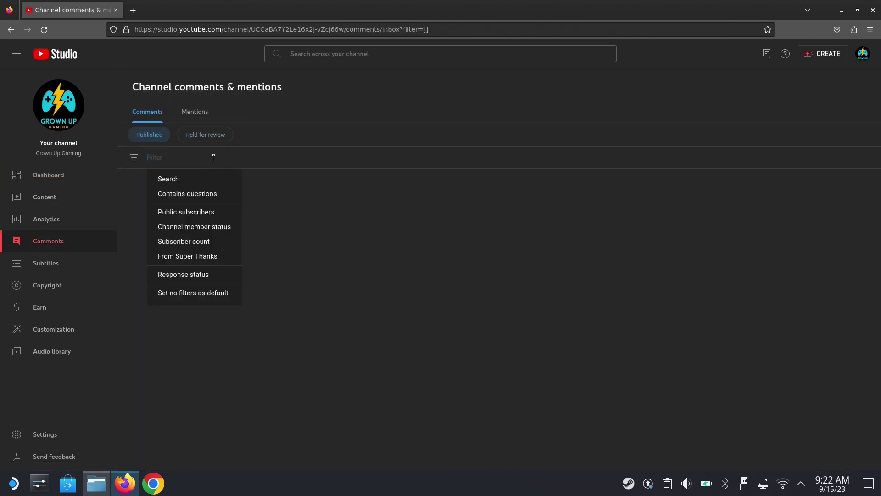
Filter comments by 'gta', scroll the Enhanced Native Trainer tutorial request thread, and start a new tab
type("gta")
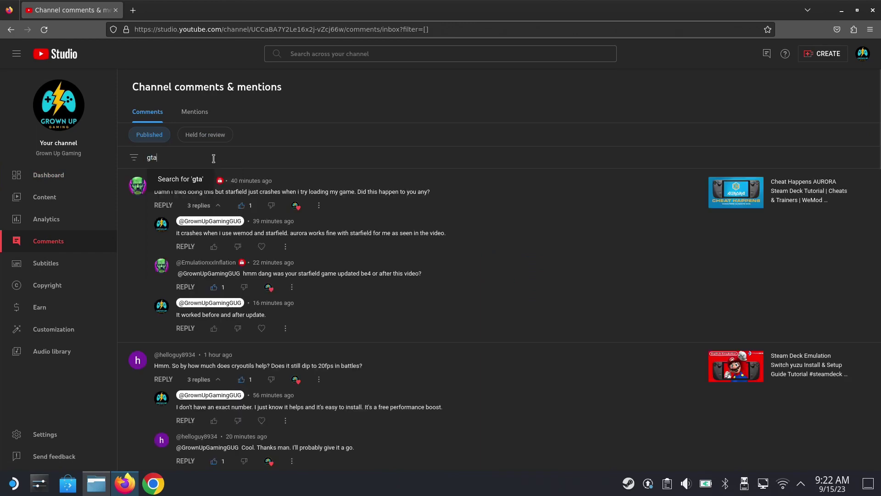
key("Return")
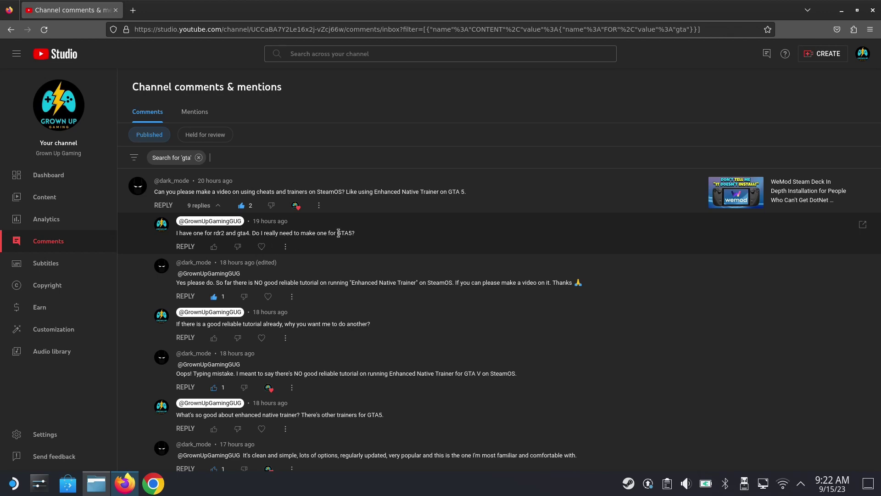
scroll(348, 247, "down", 2)
scroll(378, 235, "down", 1)
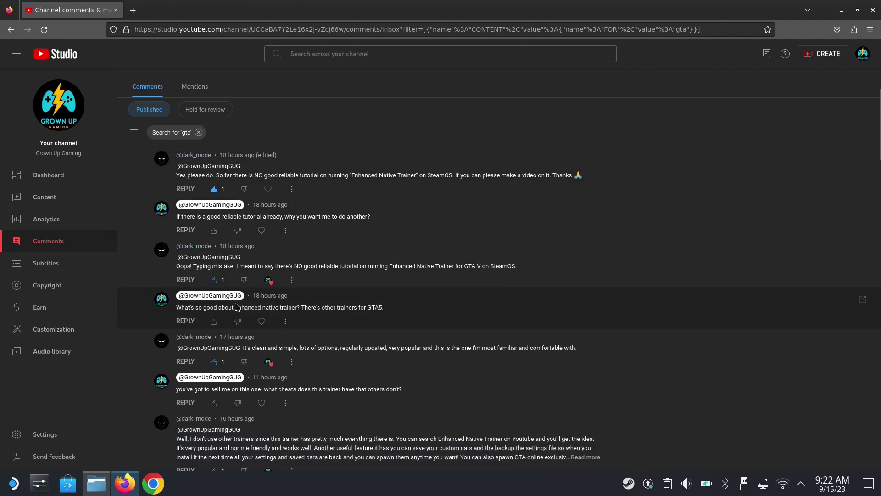
scroll(355, 310, "down", 1)
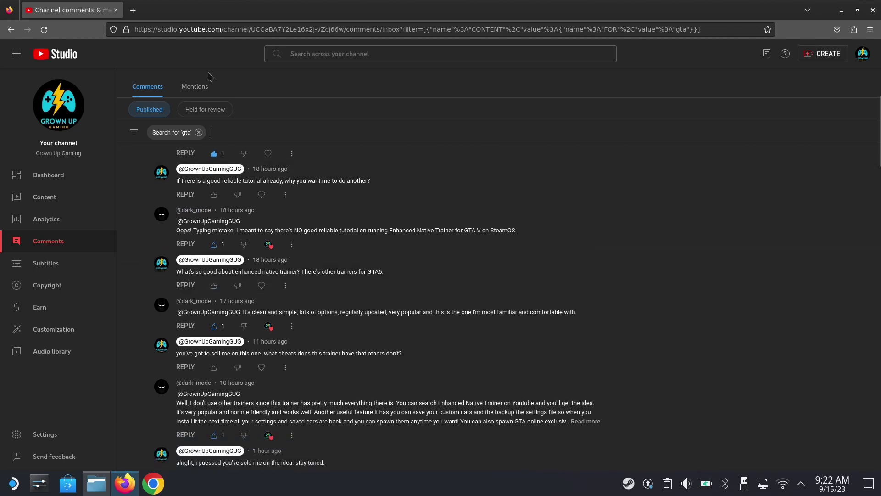
left_click(133, 11)
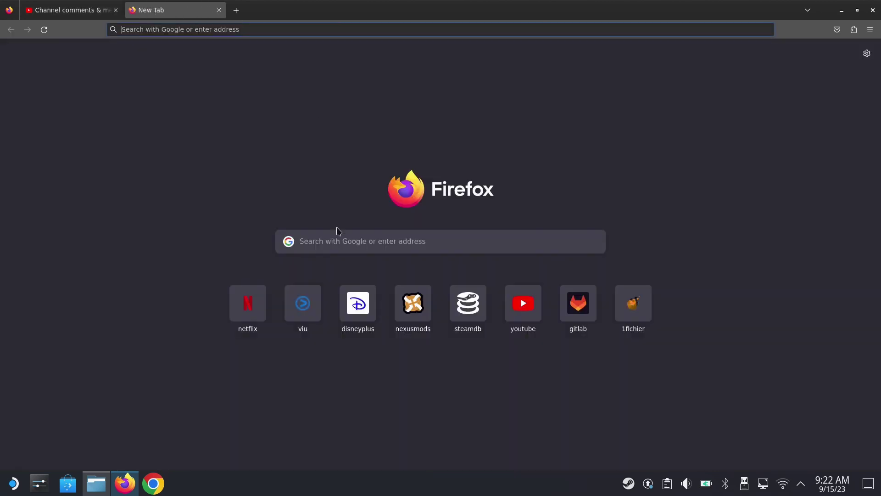
Go to the Nexus Mods site using the 'nex' address-bar suggestion
left_click(342, 245)
type("n")
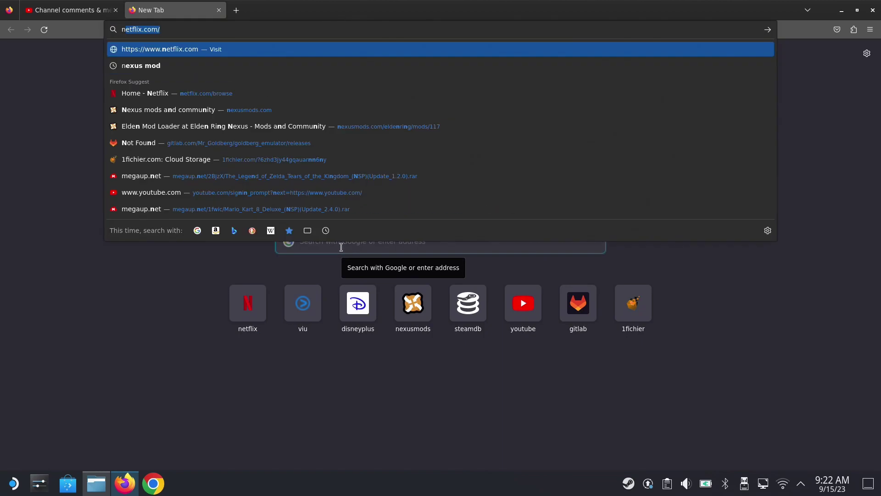
type("ex")
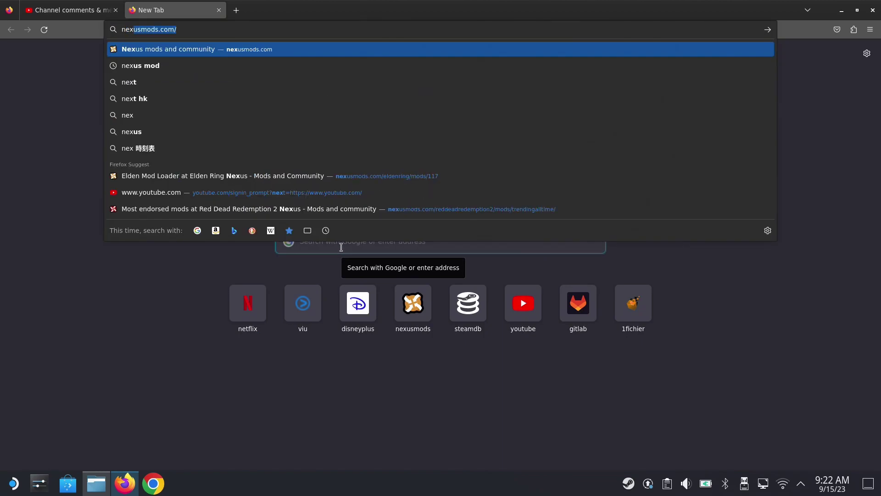
key("Down")
key("Return")
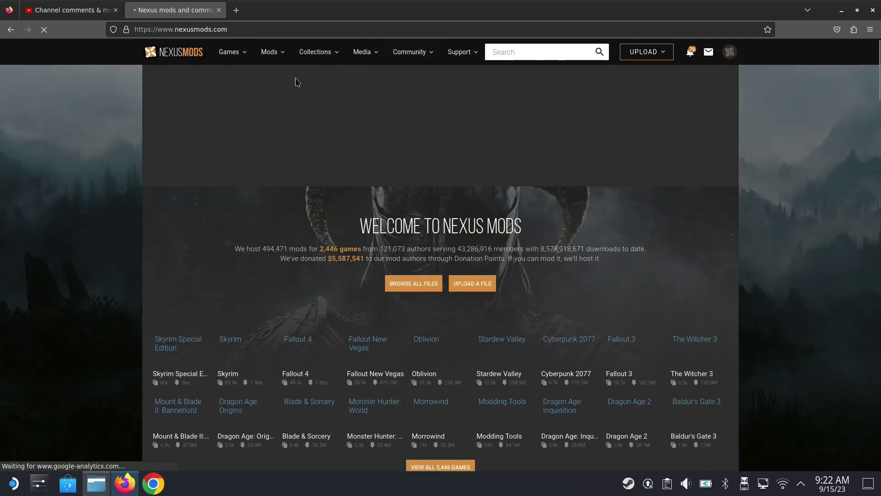
In the Grand Theft Auto V mods section, search for 'trainer'
mouse_move(235, 59)
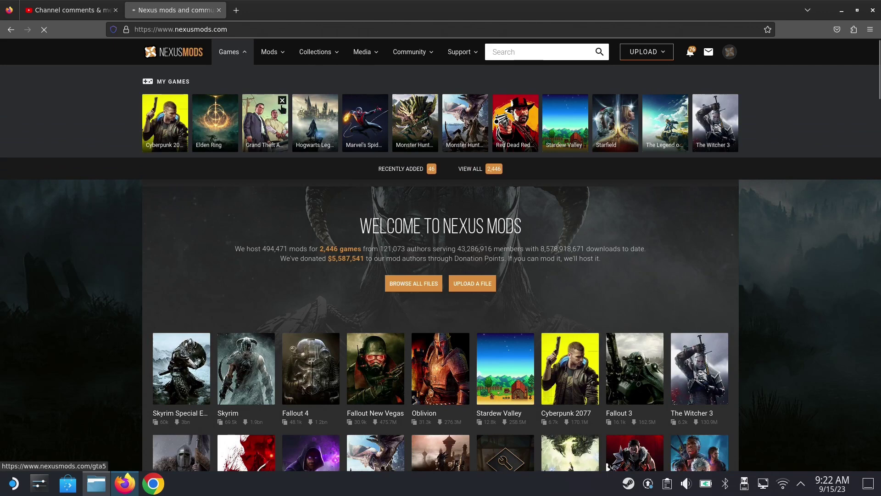
left_click(281, 108)
left_click(576, 52)
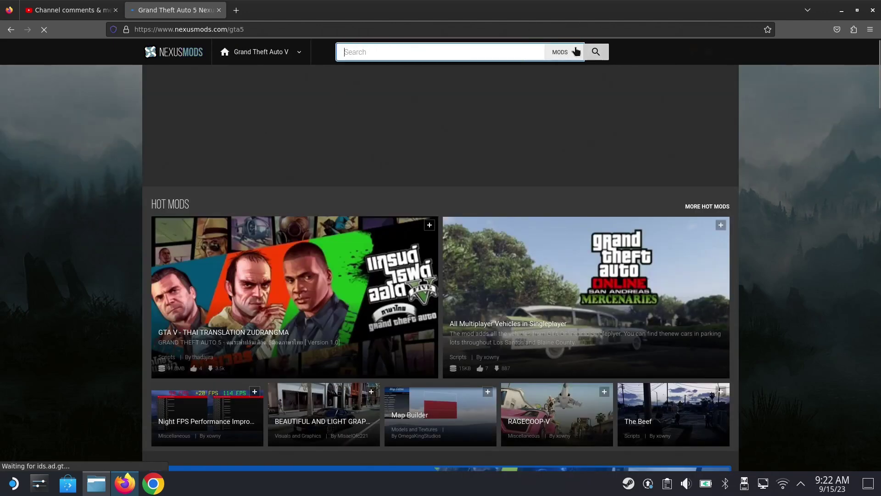
type("trainer")
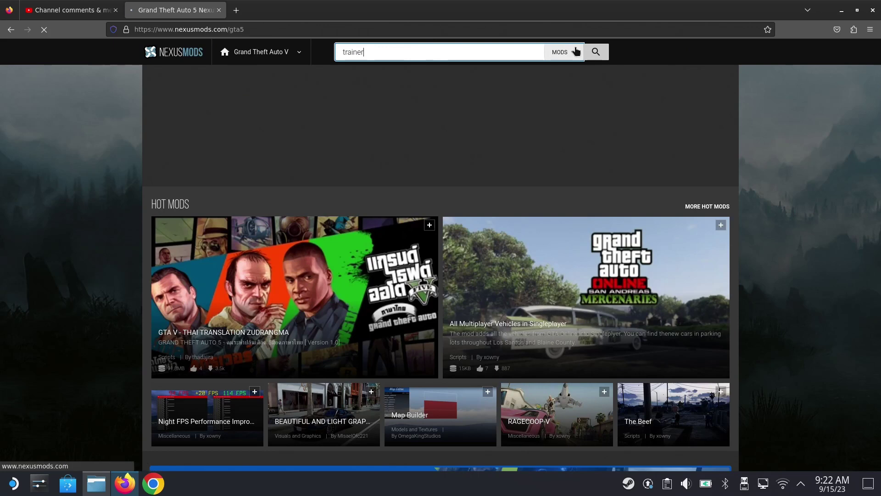
scroll(271, 291, "down", 3)
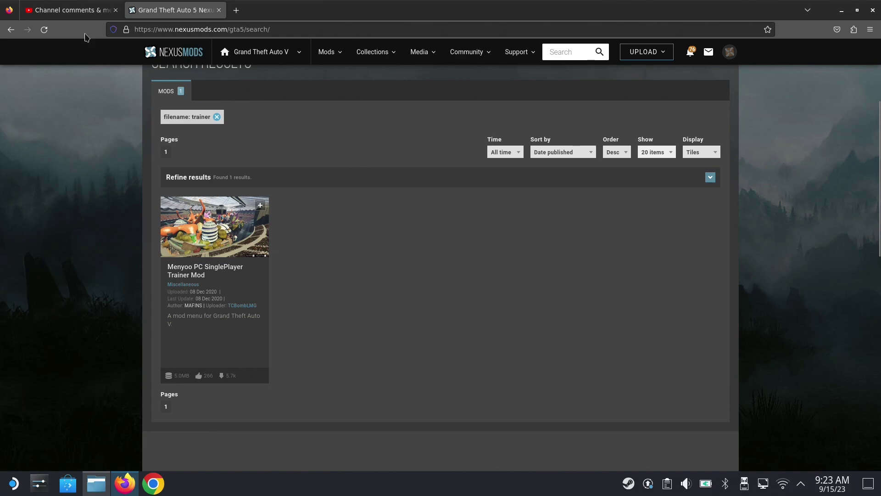
On the Channel comments tab, expand the long comment with Read more and scroll its feature list
left_click(69, 10)
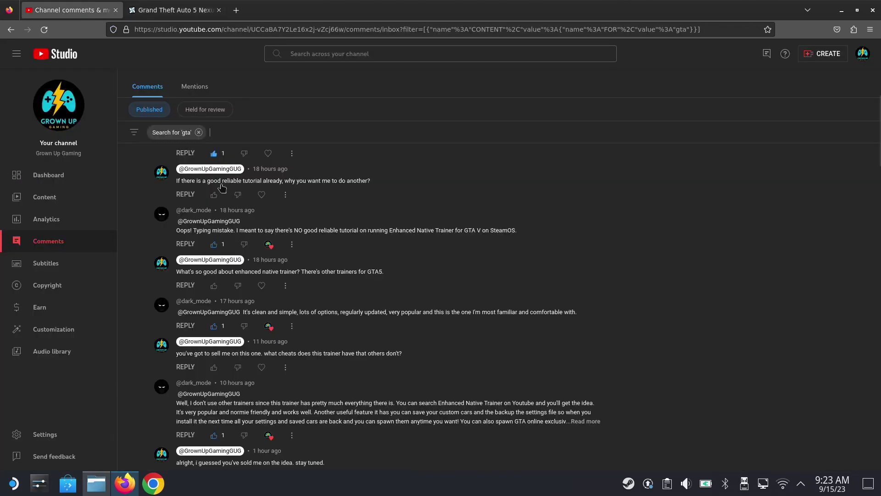
scroll(327, 275, "down", 3)
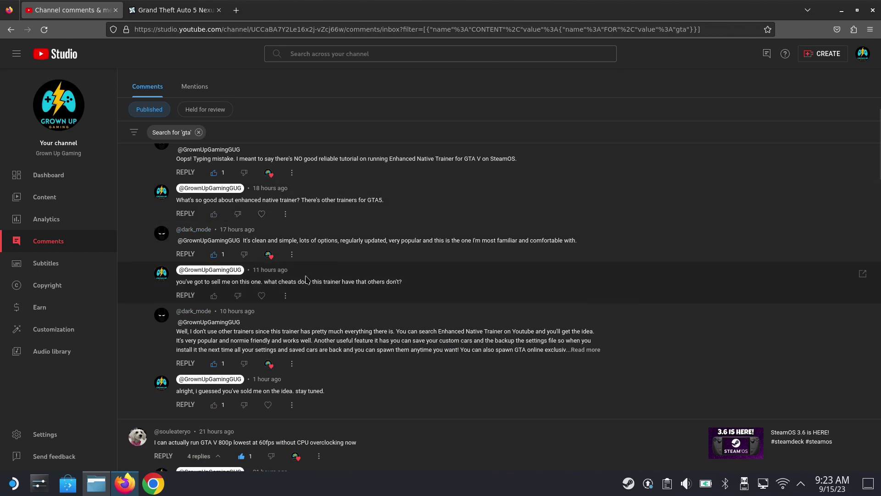
scroll(301, 289, "down", 2)
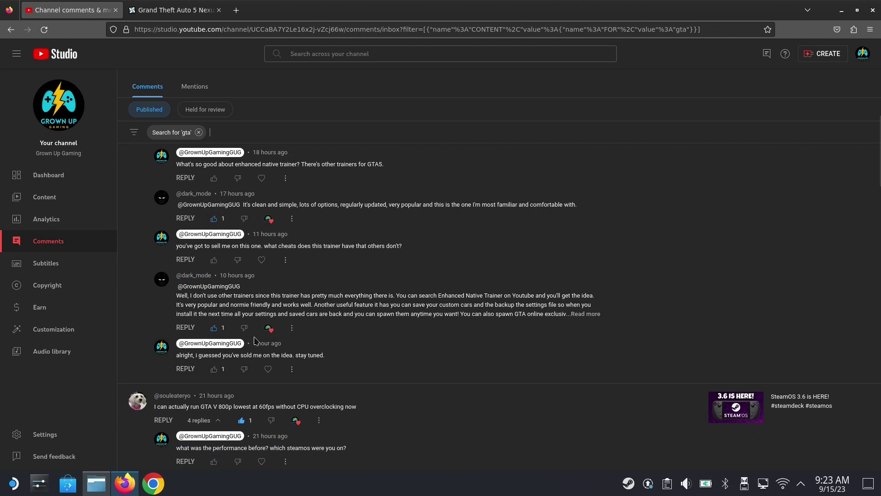
left_click(316, 298)
scroll(331, 338, "down", 3)
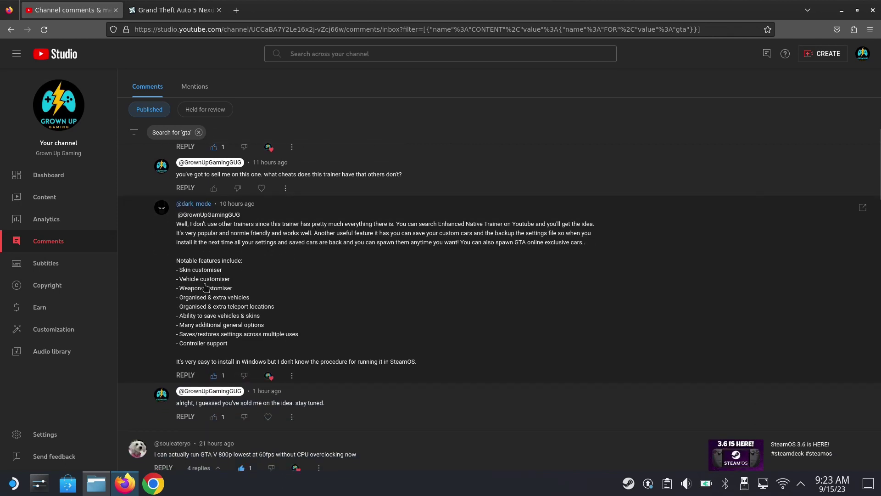
scroll(412, 254, "down", 2)
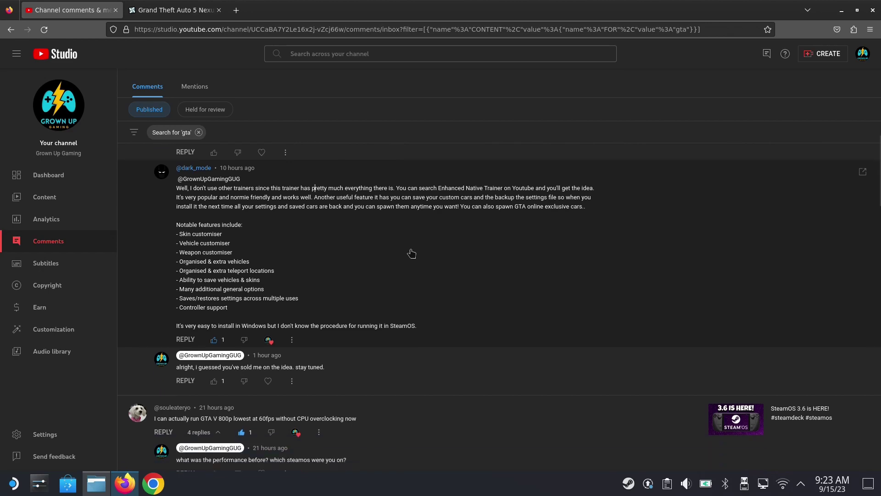
scroll(412, 254, "up", 1)
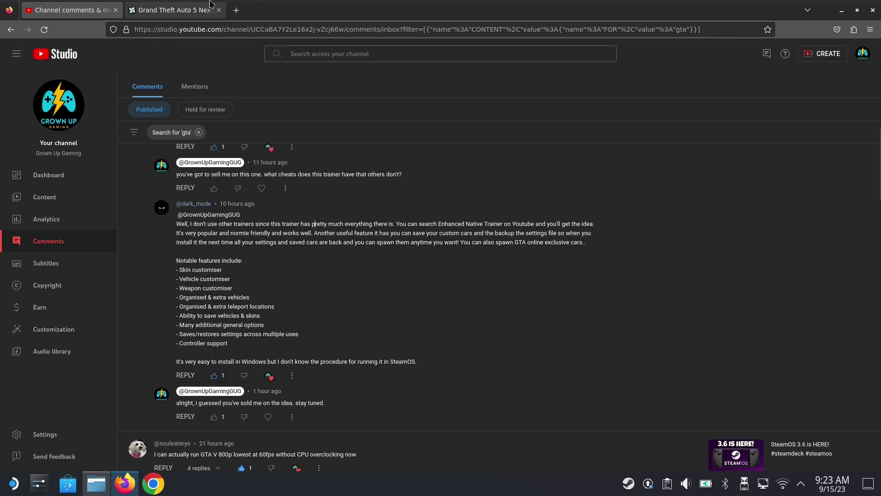
Switch back and forth between tabs, settling on the Nexus Mods 'trainer' results
left_click(182, 5)
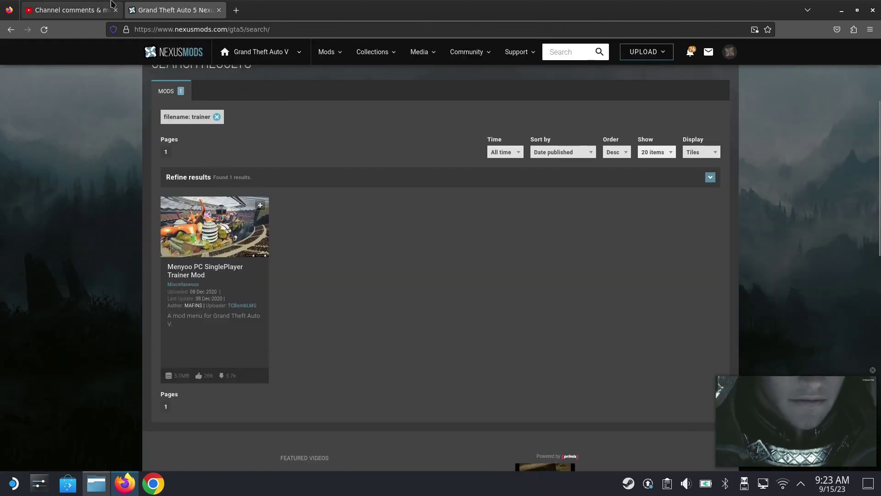
left_click(69, 9)
scroll(213, 148, "up", 4)
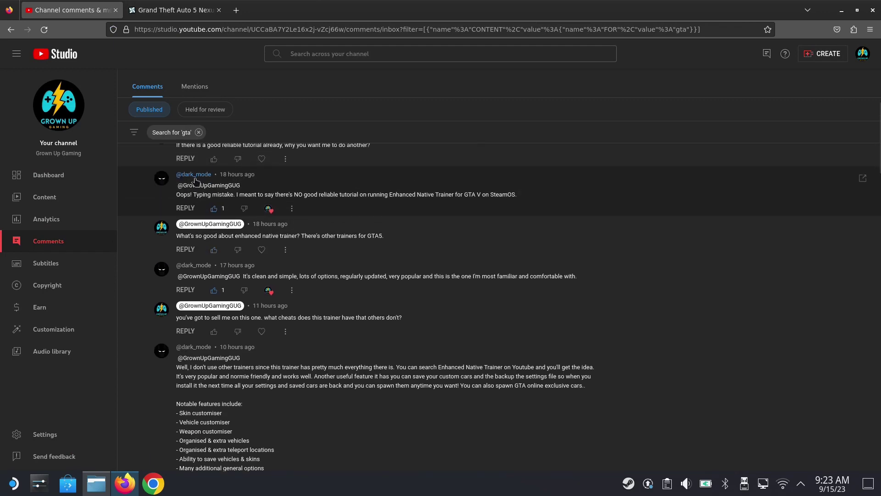
left_click(184, 10)
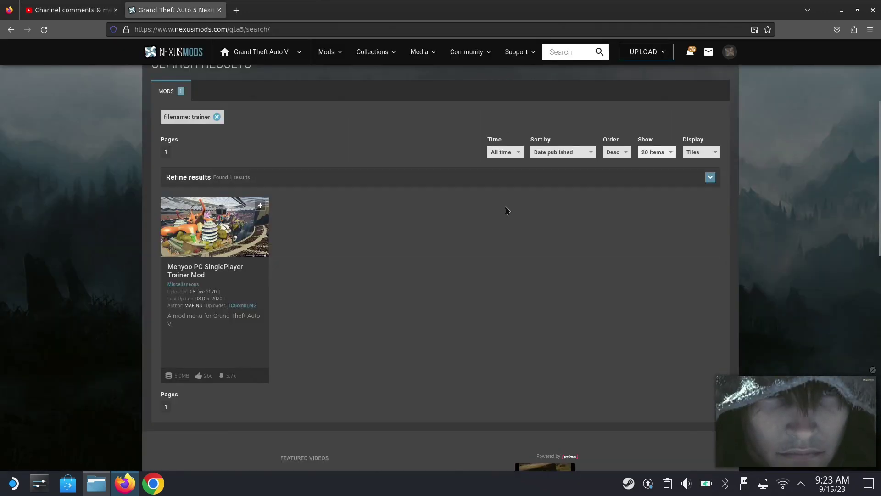
scroll(447, 291, "up", 3)
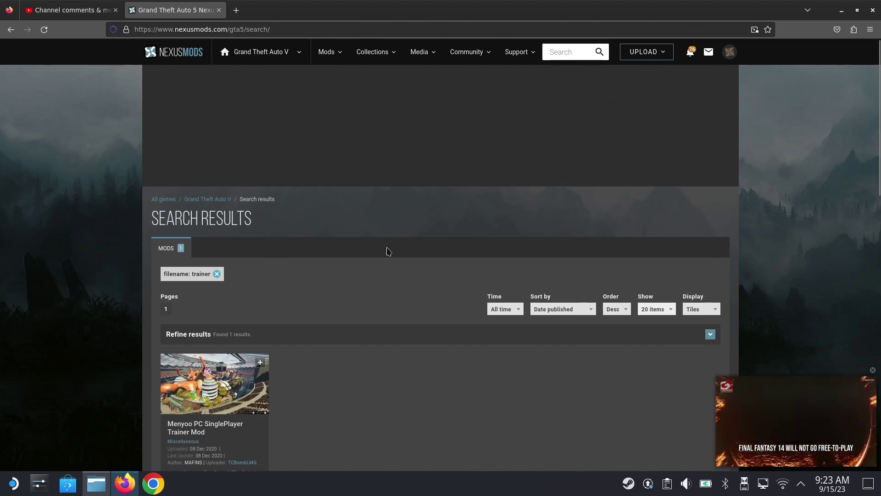
scroll(388, 251, "down", 6)
scroll(383, 250, "up", 6)
scroll(384, 253, "down", 2)
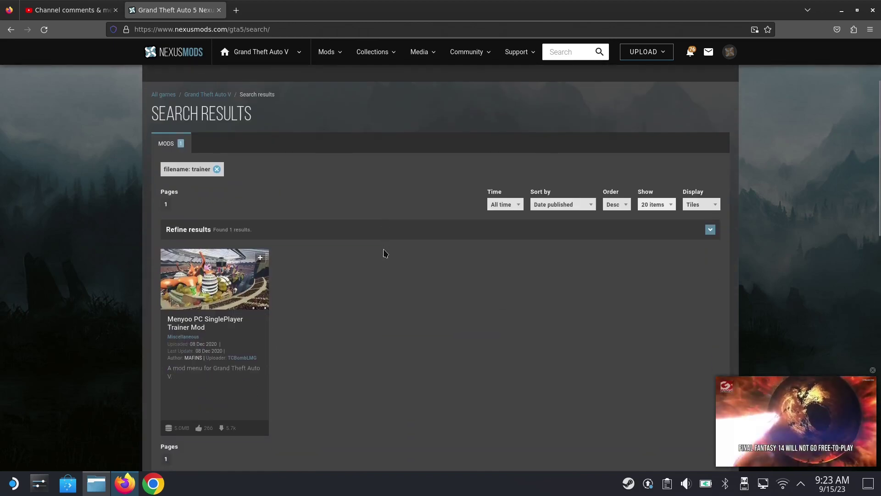
left_click(274, 35)
Find the Enhanced Native Trainer page with 'enhanced native' and highlight its notable features list
type("e")
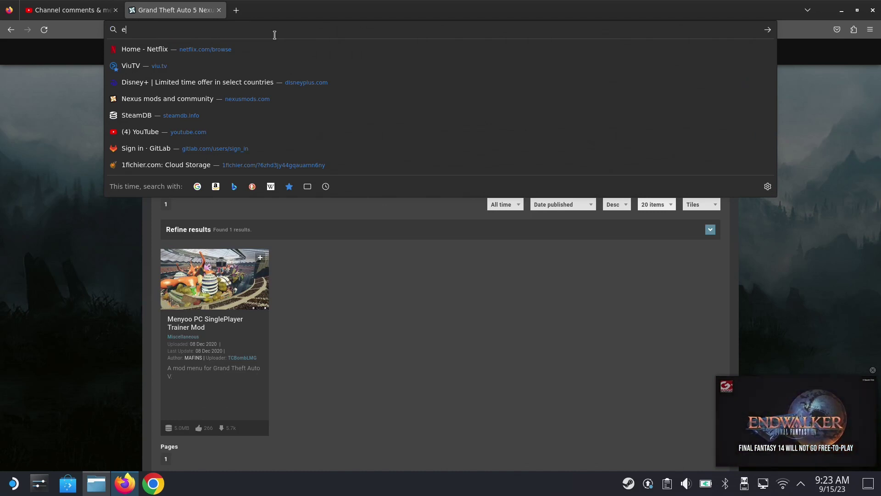
type("nhanced")
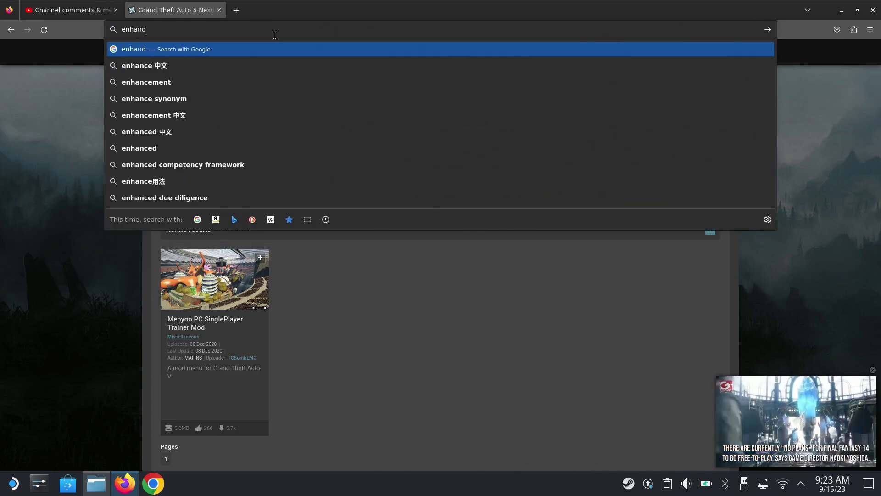
type(" native")
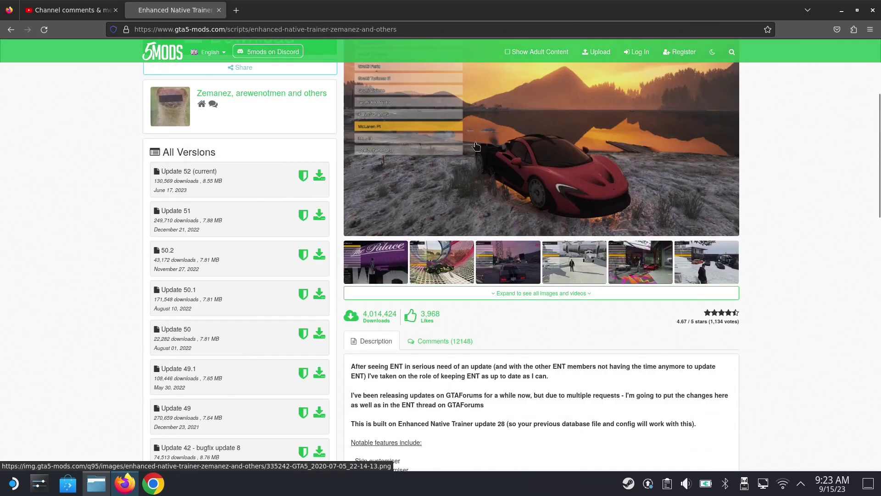
scroll(476, 146, "down", 4)
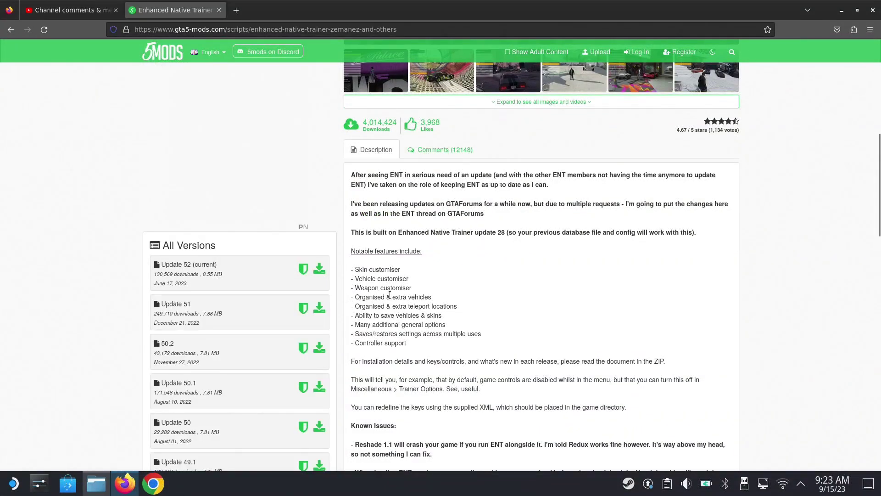
left_click_drag(361, 266, 407, 297)
left_click(457, 341)
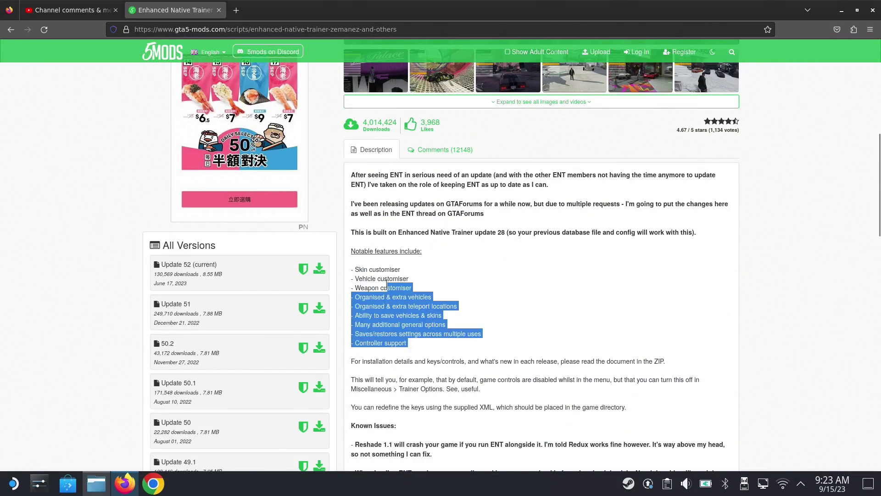
Scroll through the description, clear the highlighted text, and return to the top near Download
scroll(488, 265, "down", 5)
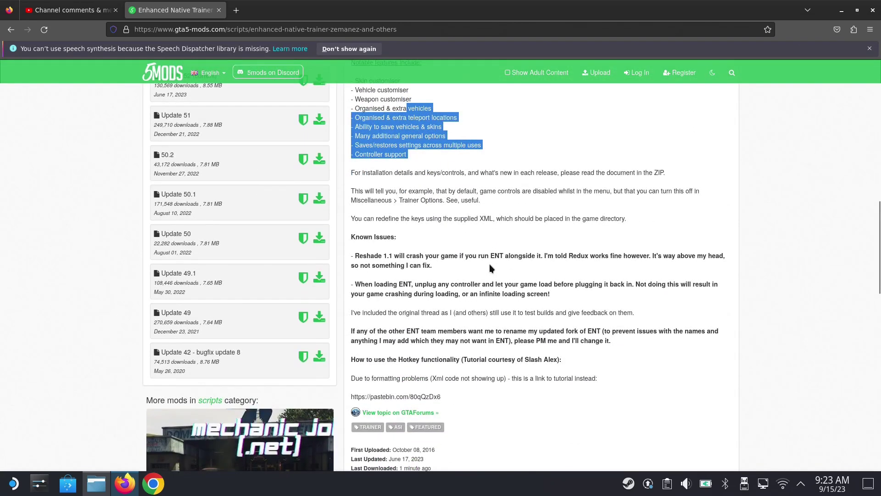
scroll(489, 263, "up", 5)
left_click(519, 316)
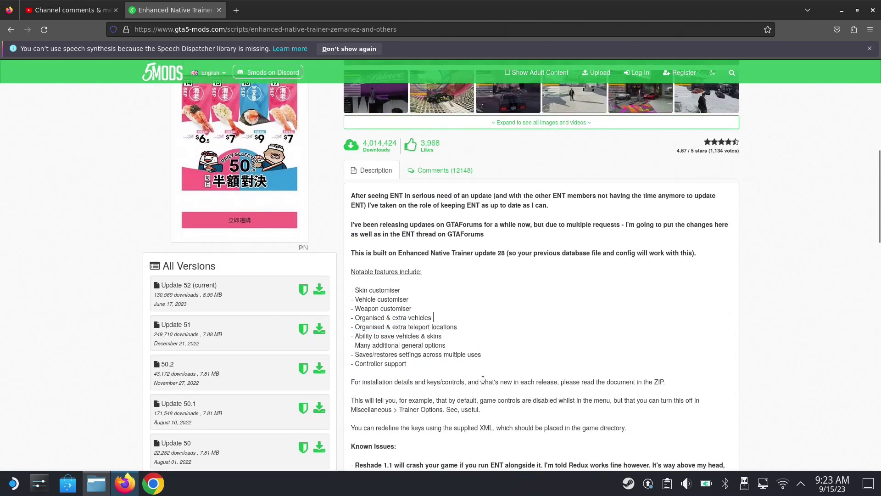
scroll(485, 364, "up", 7)
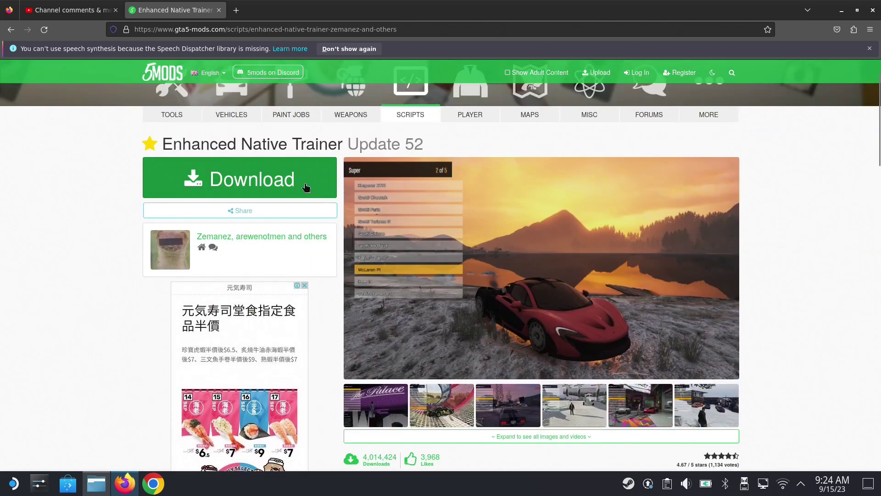
Download the Update 52 zip (8.6 MB), then go back to the mod page
left_click(305, 187)
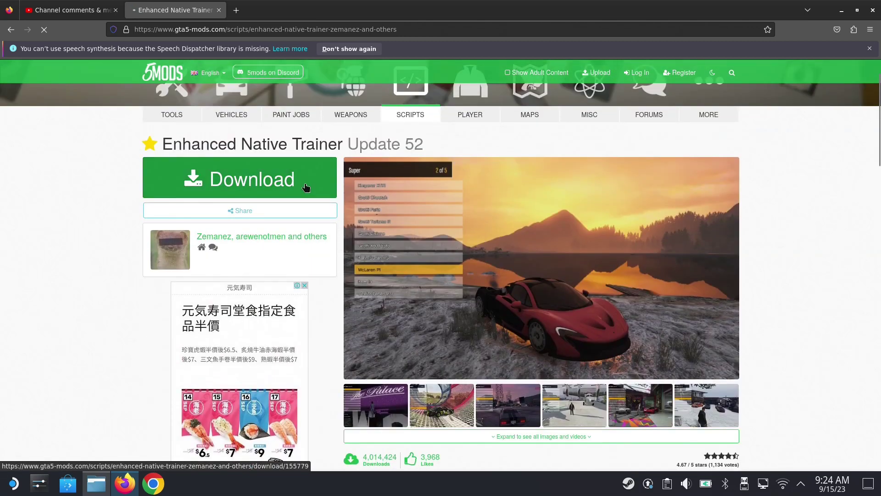
left_click(506, 226)
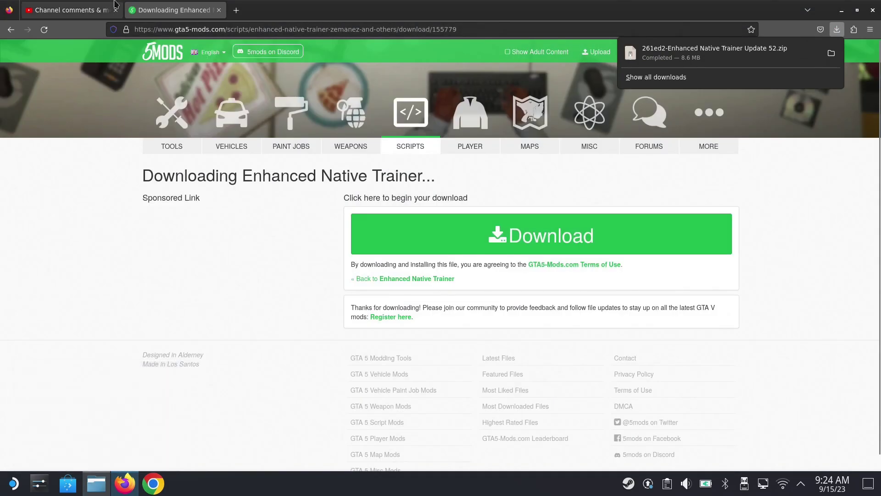
left_click(13, 33)
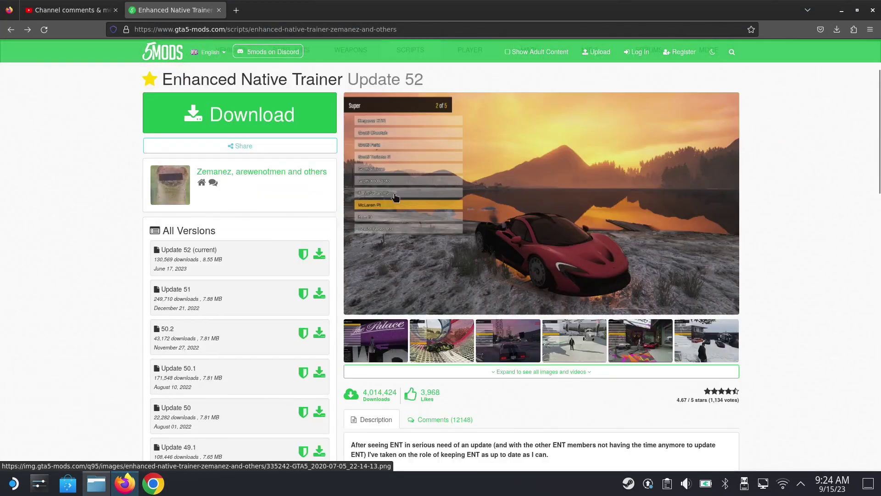
Scroll the description and highlight the installation note about the readme in the ZIP
scroll(426, 216, "down", 10)
scroll(398, 281, "up", 4)
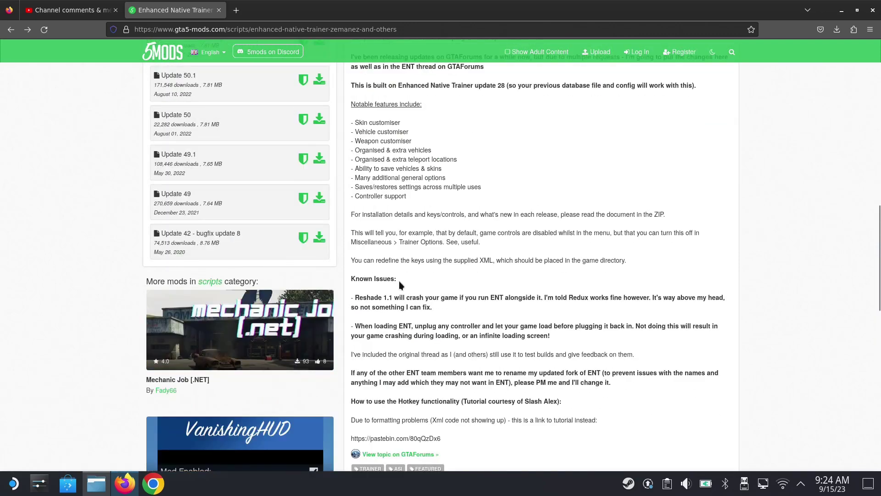
scroll(399, 282, "down", 4)
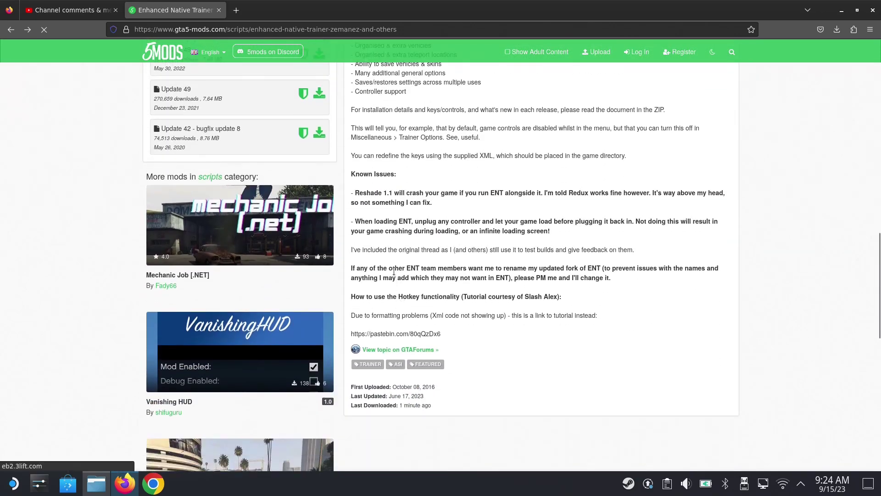
scroll(430, 215, "up", 3)
scroll(431, 215, "up", 2)
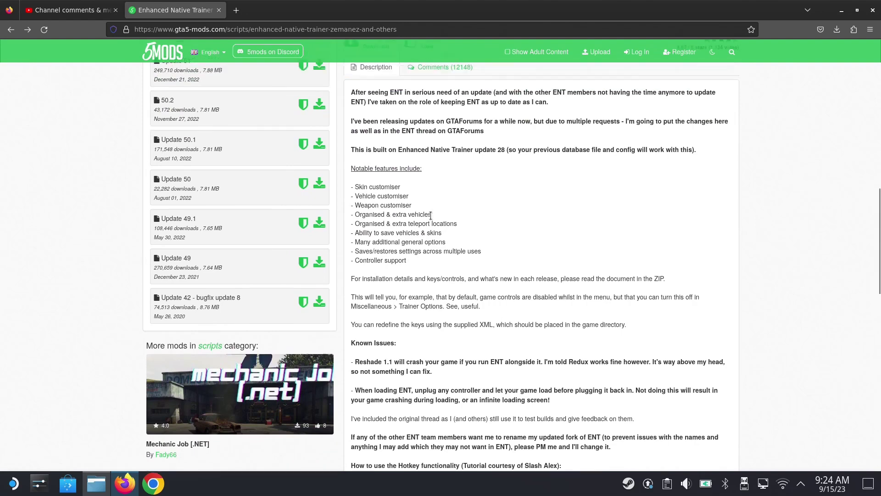
scroll(452, 230, "down", 3)
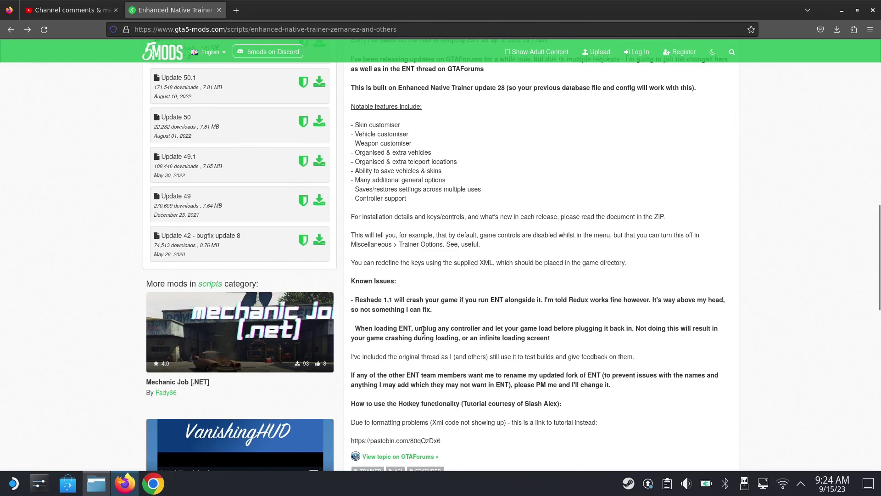
scroll(436, 243, "up", 2)
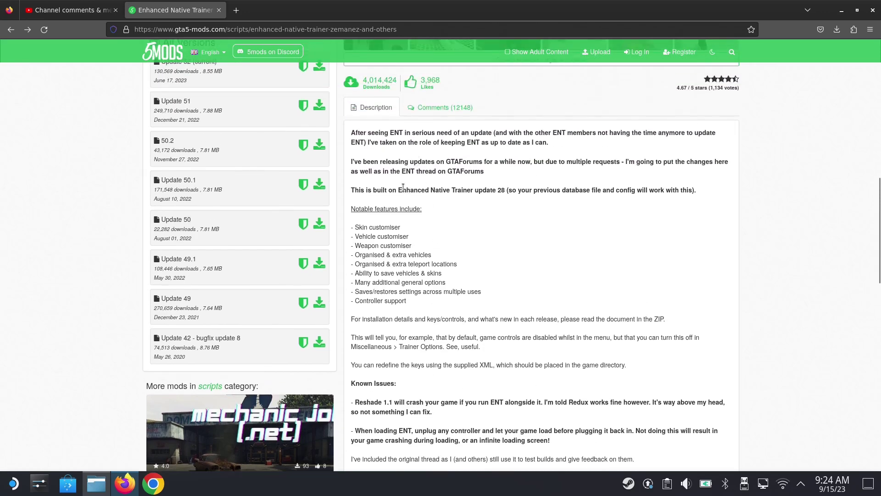
scroll(403, 186, "up", 1)
scroll(403, 229, "up", 2)
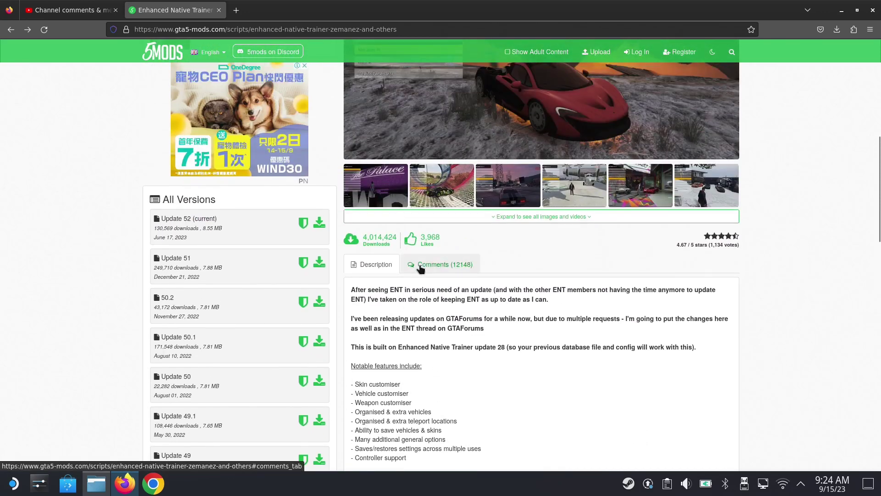
scroll(473, 257, "down", 3)
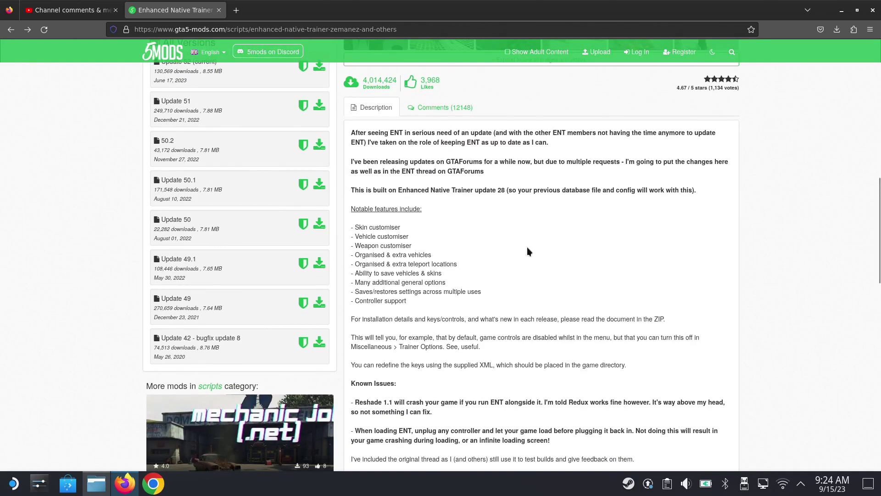
scroll(527, 248, "down", 2)
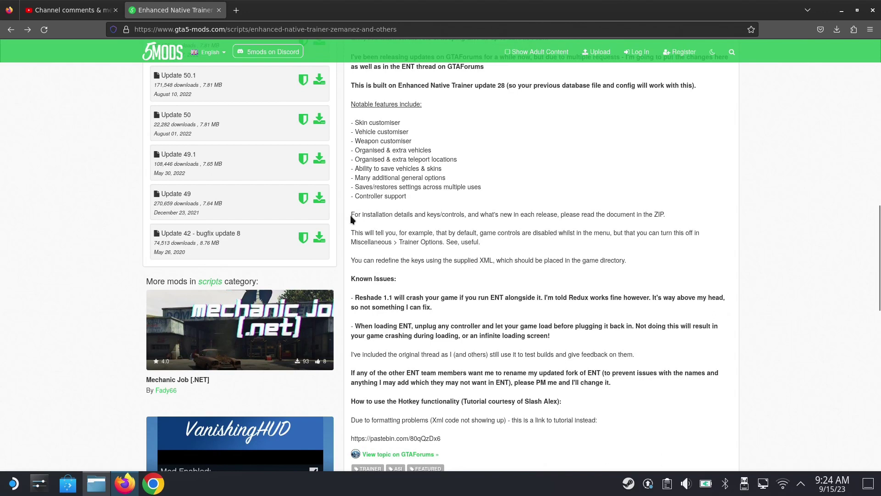
left_click_drag(350, 216, 643, 215)
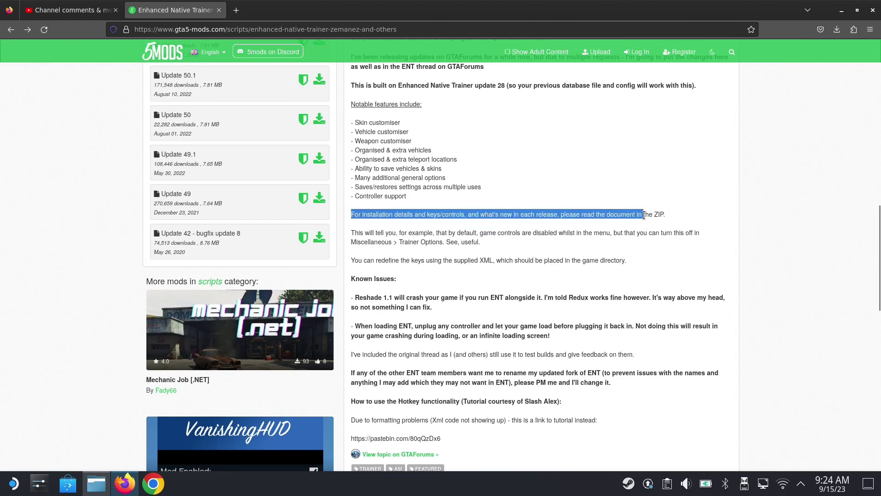
In Downloads, preview the contents of the Enhanced Native Trainer zip, then close the preview
left_click(96, 483)
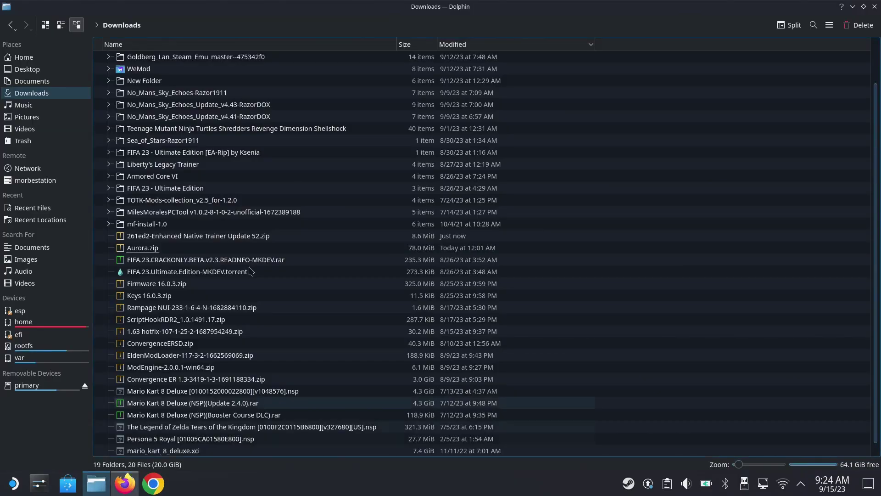
left_click(173, 240)
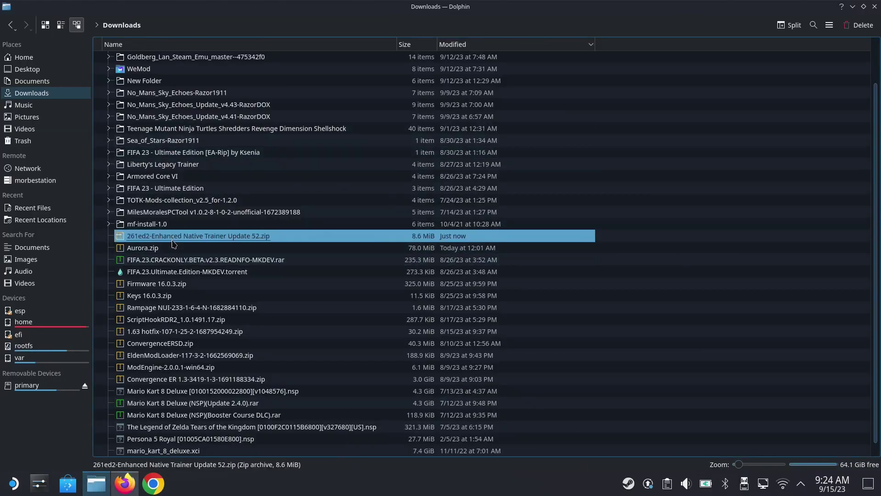
double_click(172, 241)
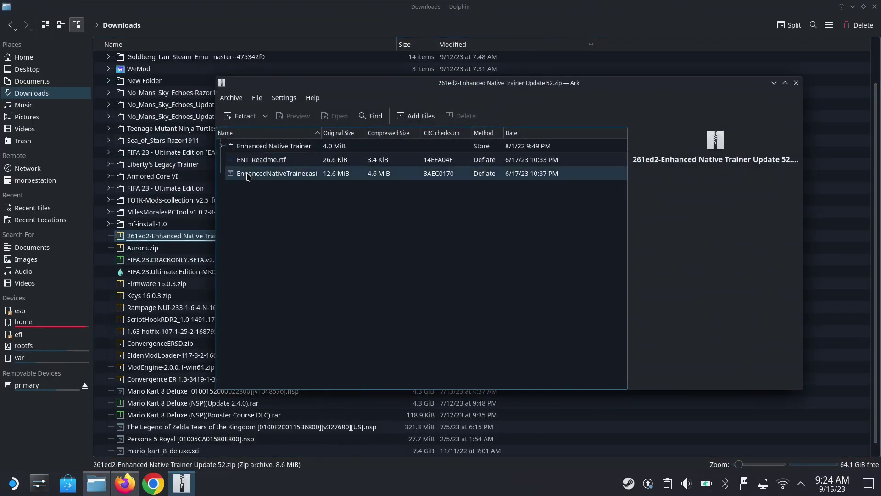
left_click(796, 83)
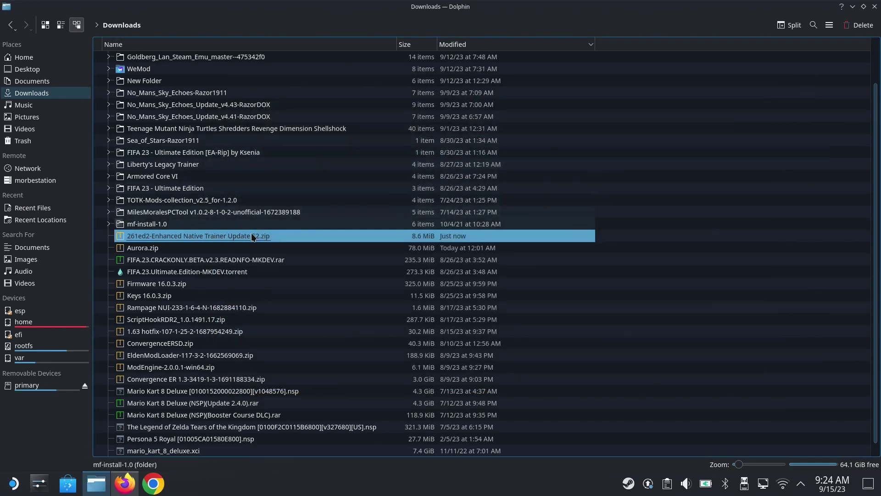
Extract the zip into its own subfolder and open ENT_Readme.rtf from it
right_click(248, 235)
mouse_move(284, 371)
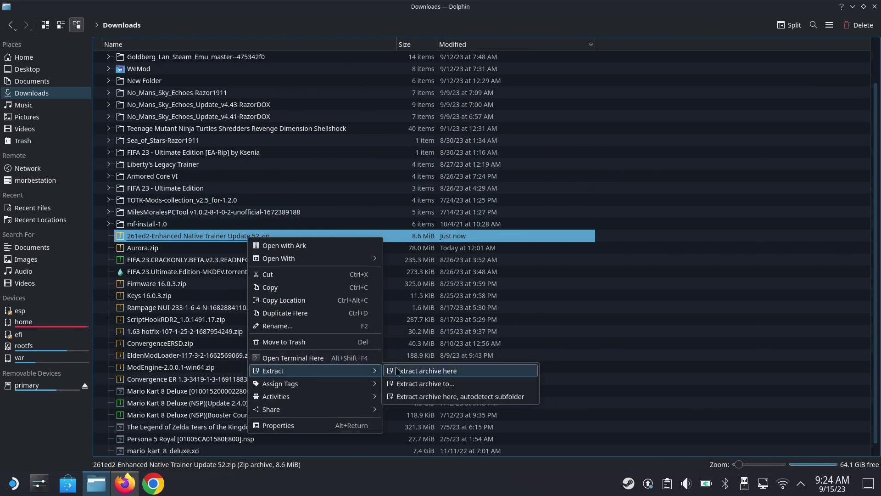
left_click(422, 396)
scroll(187, 67, "up", 2)
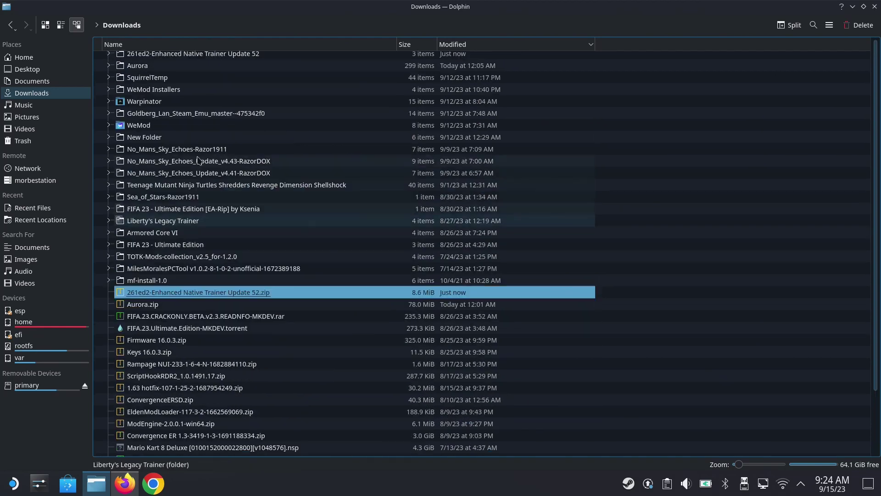
double_click(188, 57)
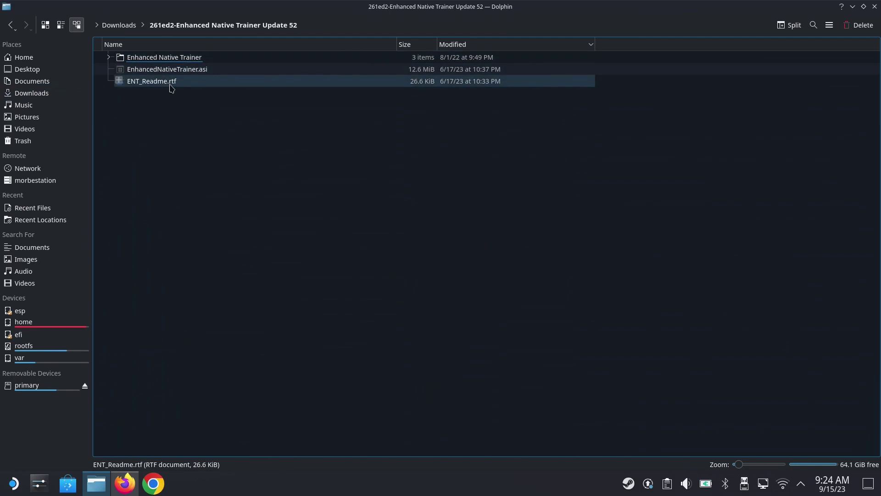
double_click(171, 82)
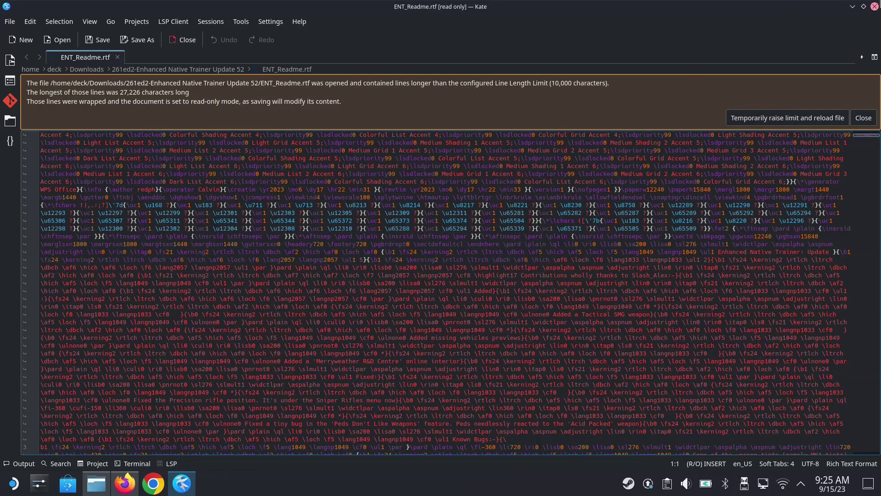
Close the raw readme and search 'rtf online' in a new Firefox tab to reach GroupDocs viewer
left_click(874, 7)
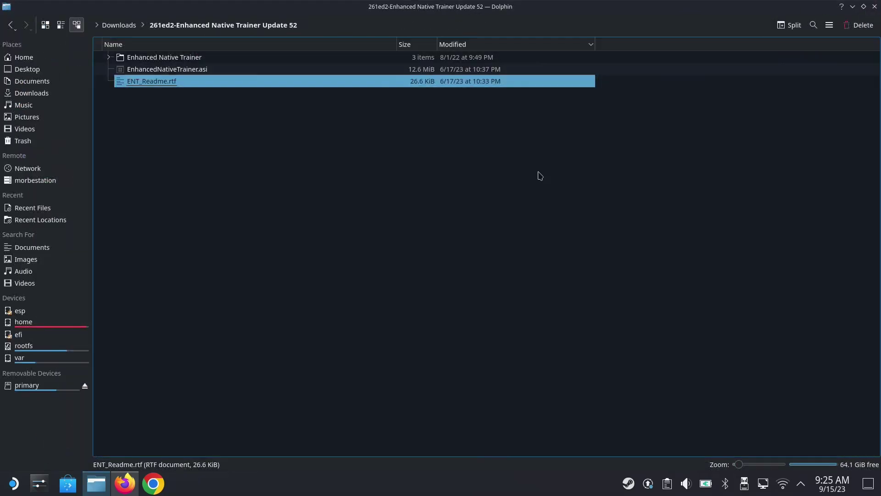
left_click(133, 485)
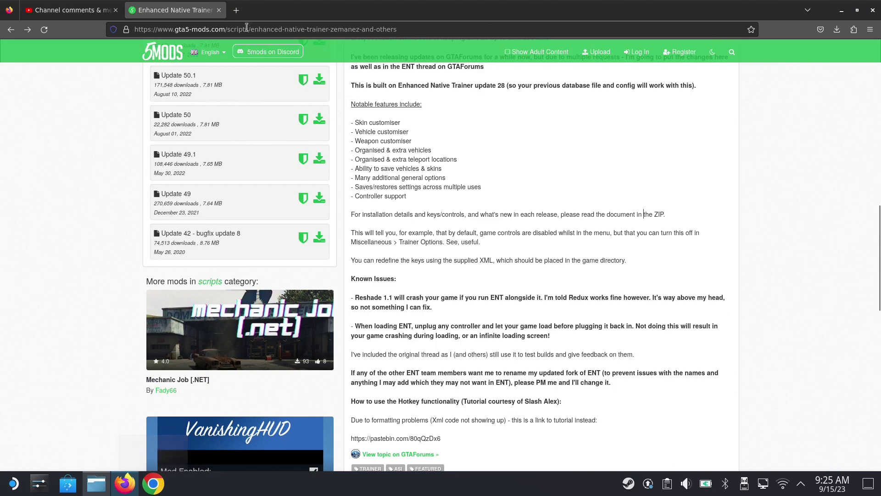
left_click(236, 10)
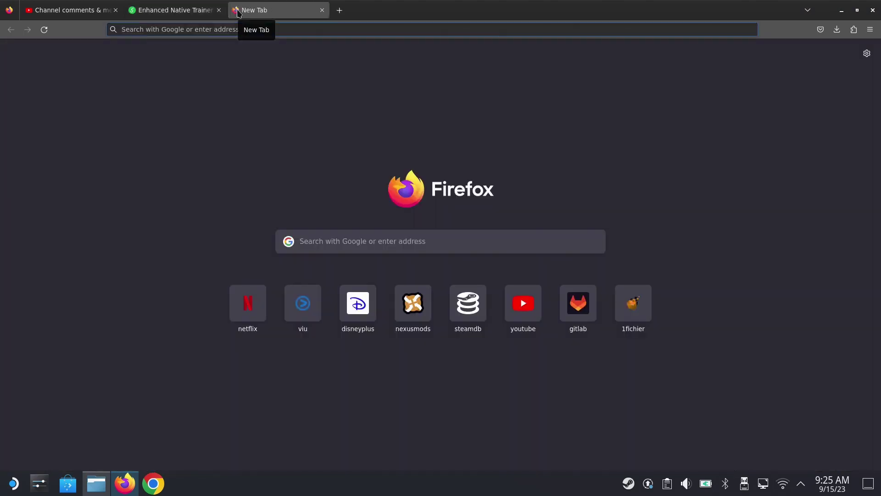
type("rtf o")
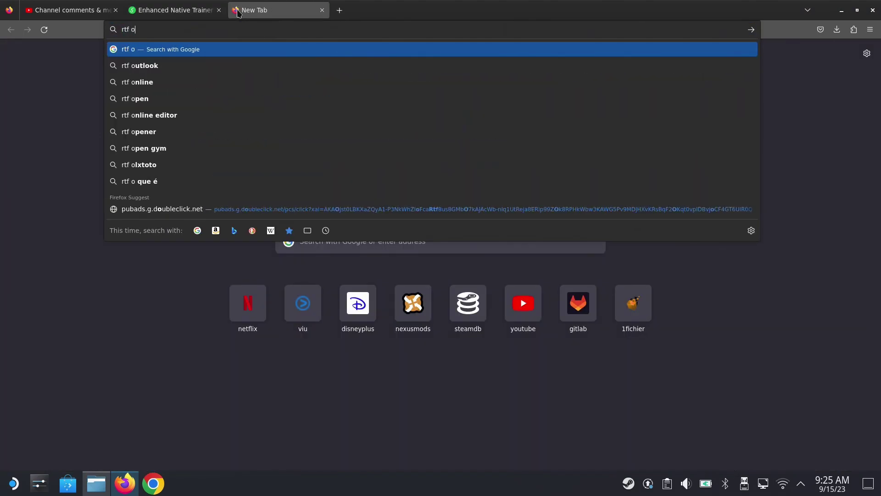
key("Down")
key("Down")
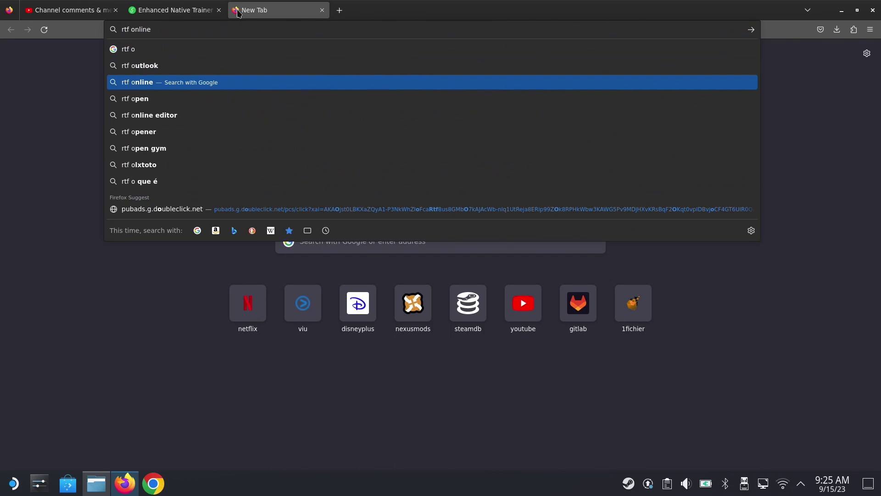
key("Return")
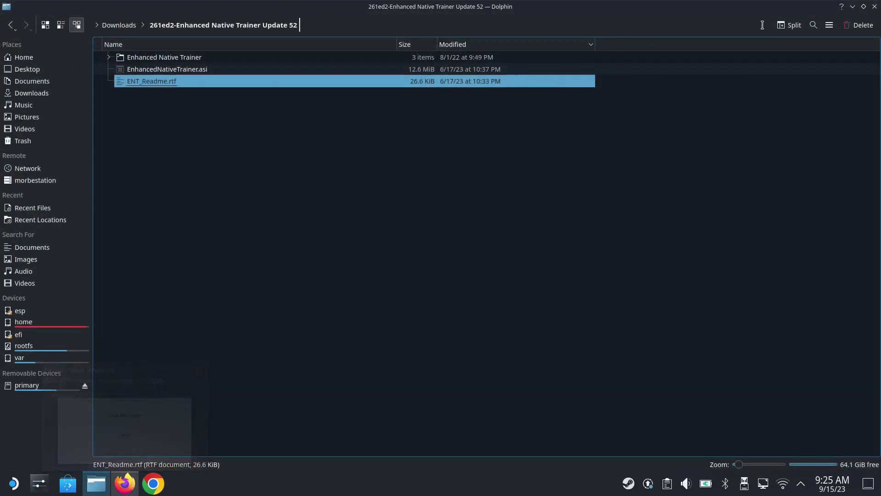
left_click(863, 6)
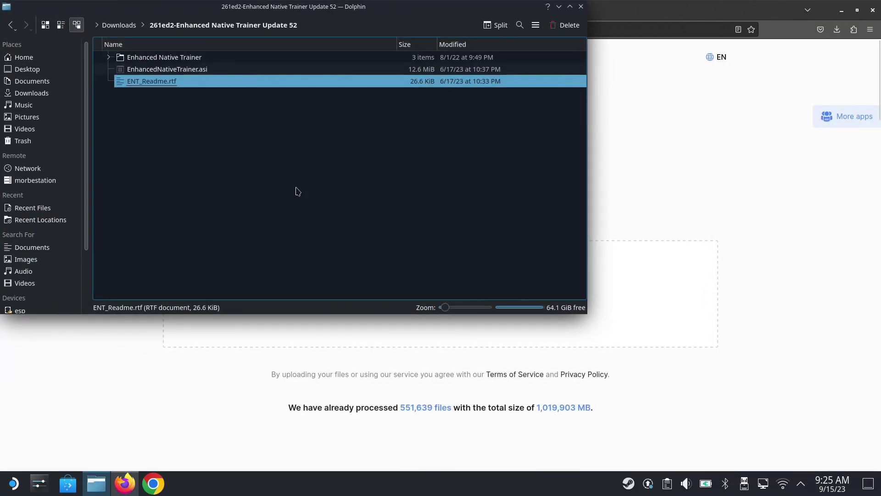
Upload ENT_Readme.rtf to GroupDocs Viewer, read the rendered install instructions, then minimize Firefox
left_click_drag(173, 90, 651, 274)
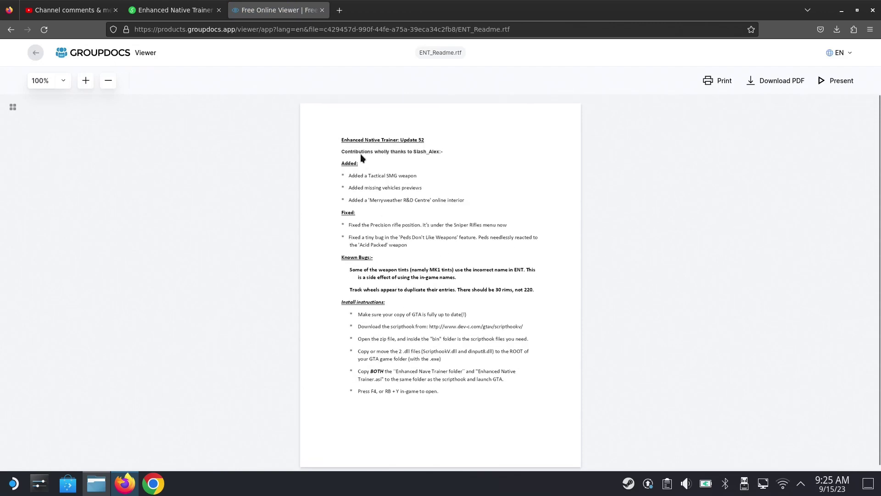
scroll(362, 279, "down", 1)
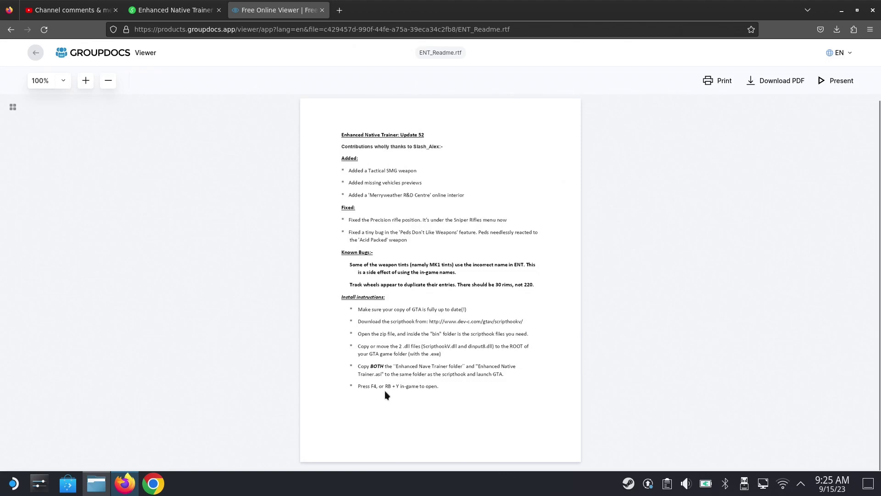
left_click(125, 484)
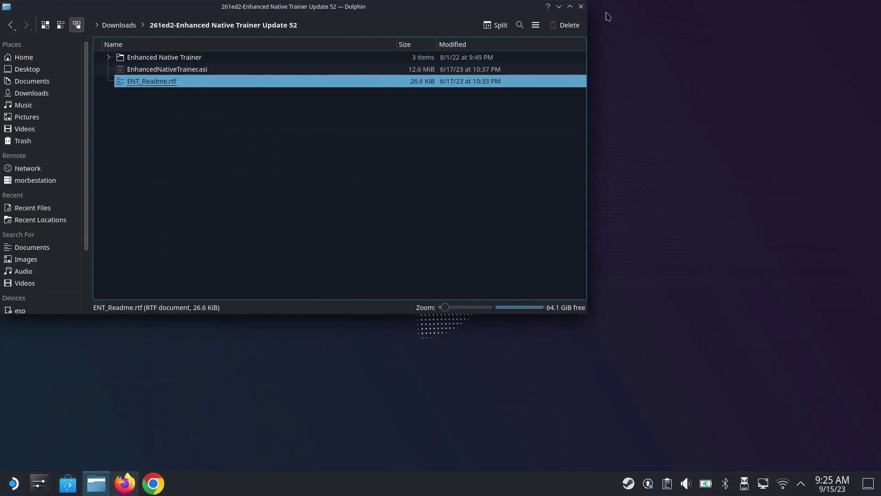
Launch Heroic Games Launcher from the app menu and open the Grand Theft Auto V page
left_click(558, 6)
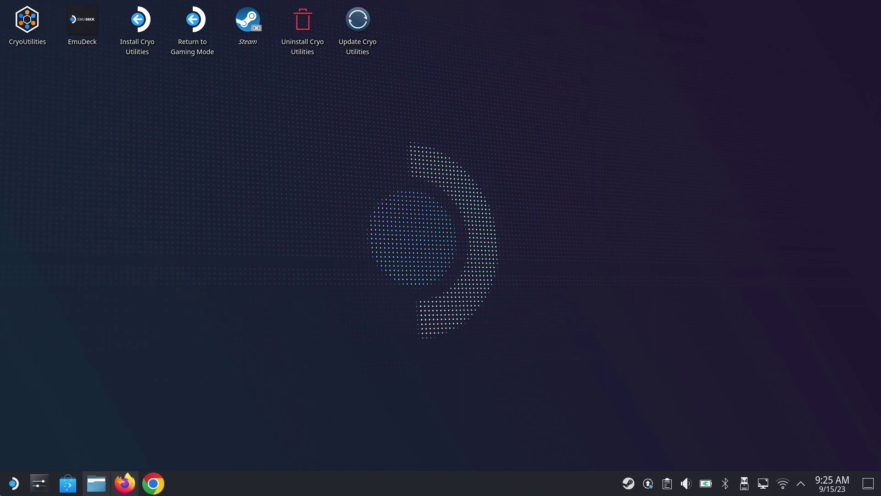
left_click(13, 483)
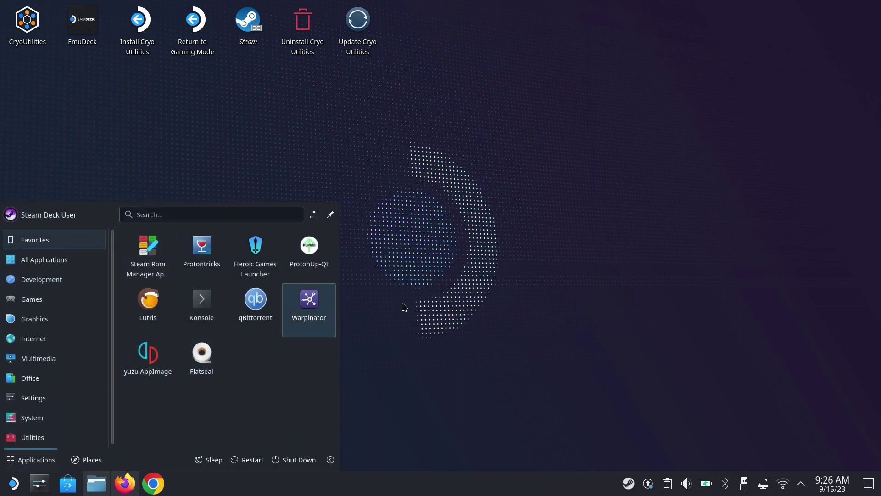
left_click(268, 277)
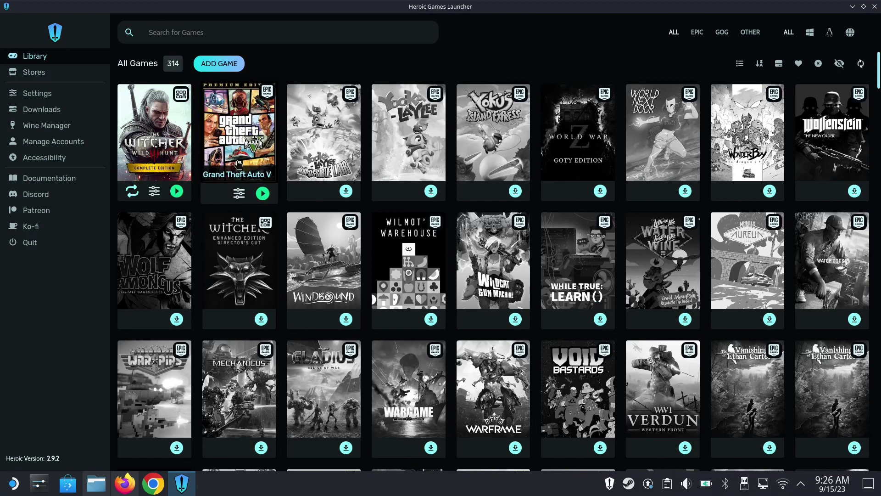
left_click(238, 164)
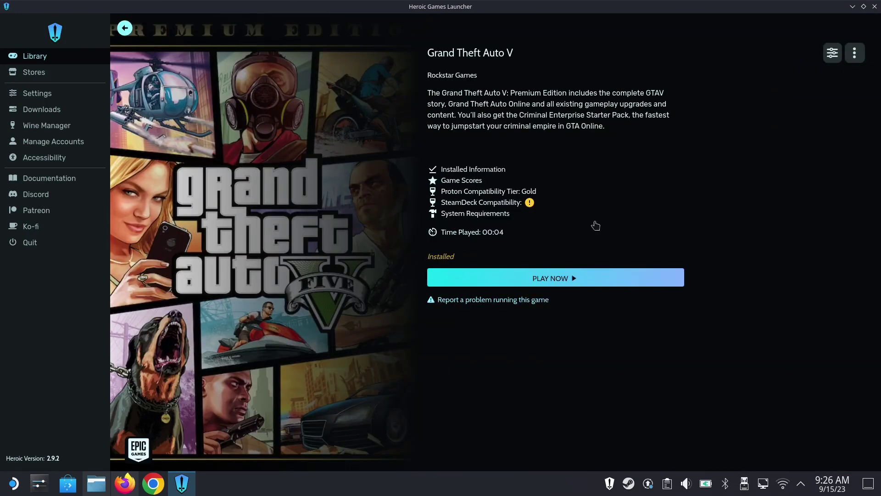
Check GTA V's install path via the options menu, cancel, and bring Dolphin back
left_click(854, 54)
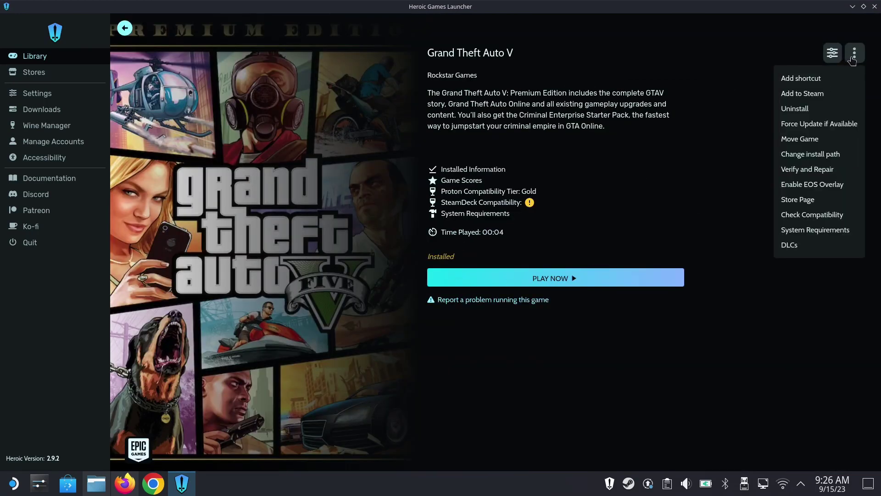
left_click(808, 155)
left_click(532, 274)
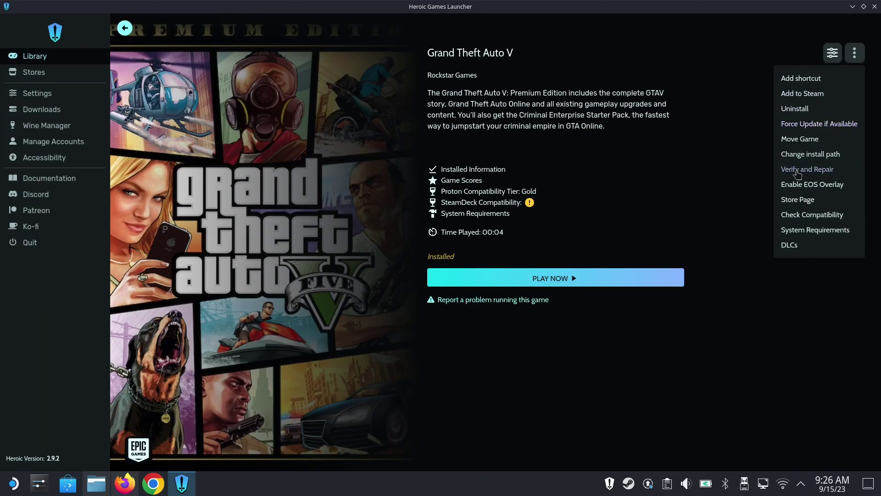
left_click(96, 483)
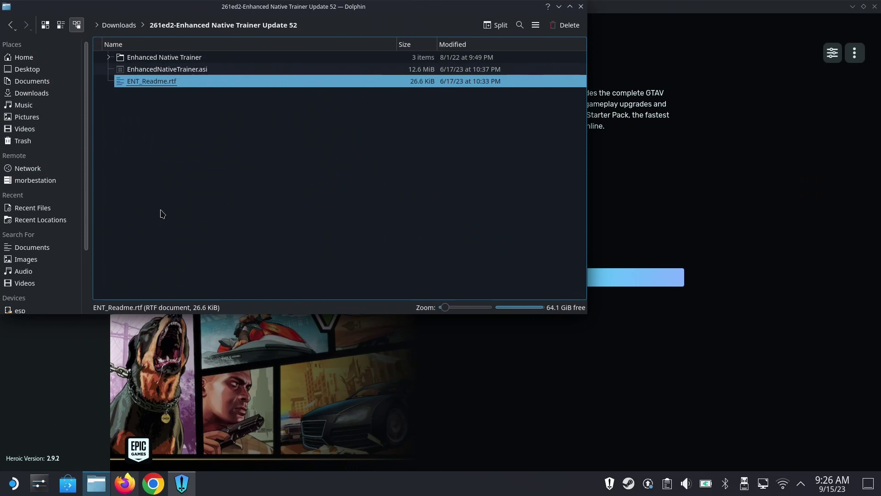
Navigate Home > Games > Heroic > GTAV in Dolphin and maximize the window
left_click(26, 57)
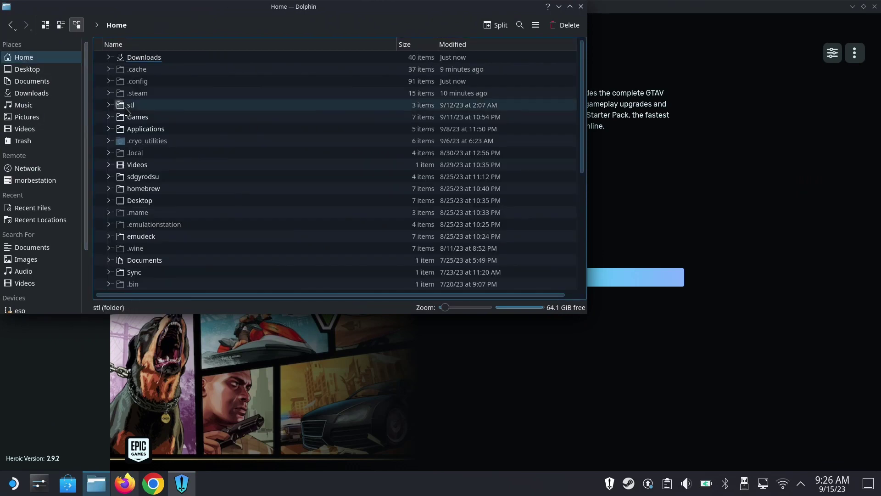
left_click(133, 118)
left_click(146, 58)
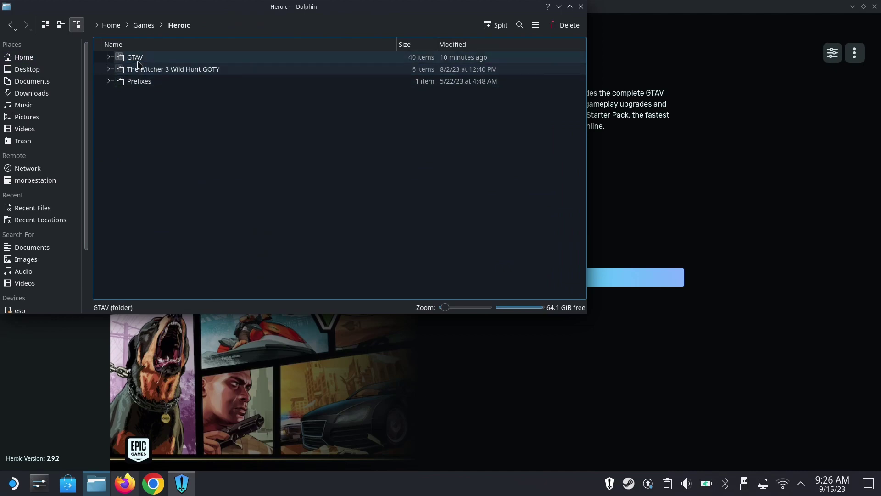
left_click(138, 60)
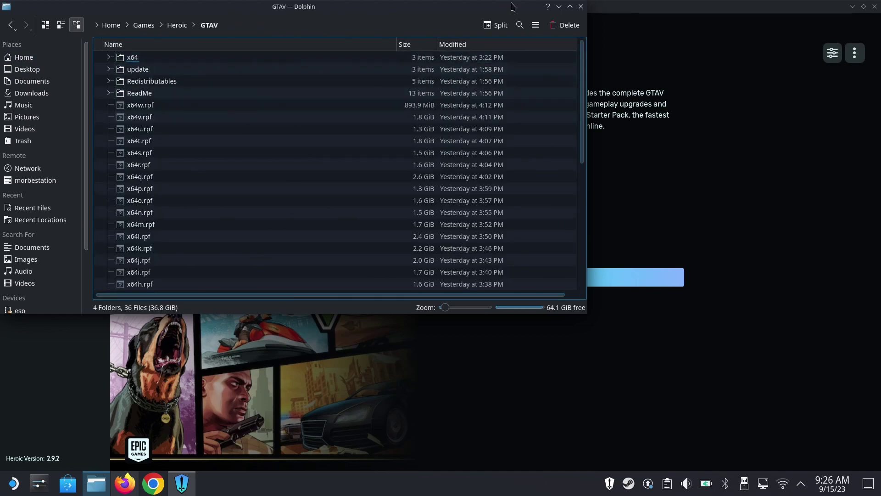
left_click(570, 6)
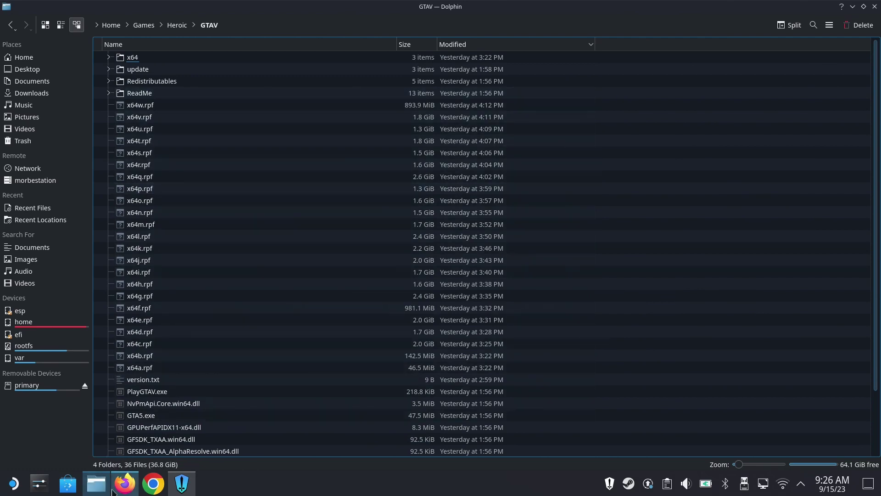
mouse_move(99, 490)
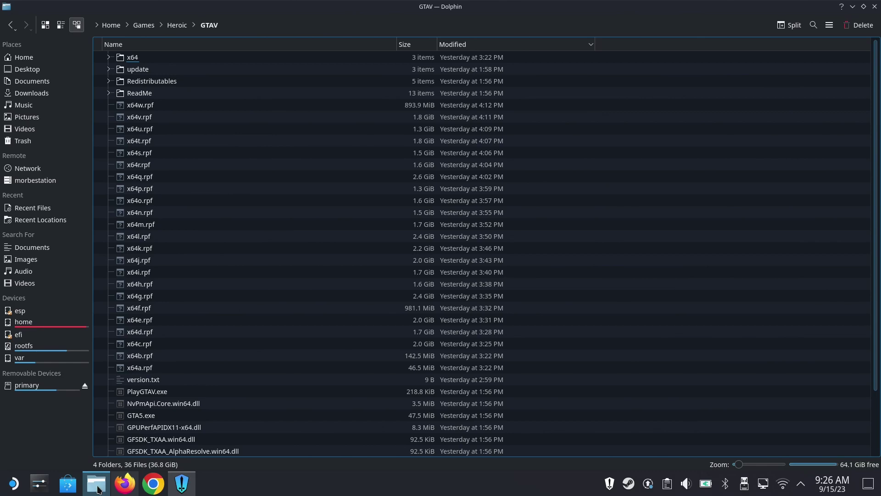
Return to Heroic's library and filter it to show only Epic games
left_click(98, 490)
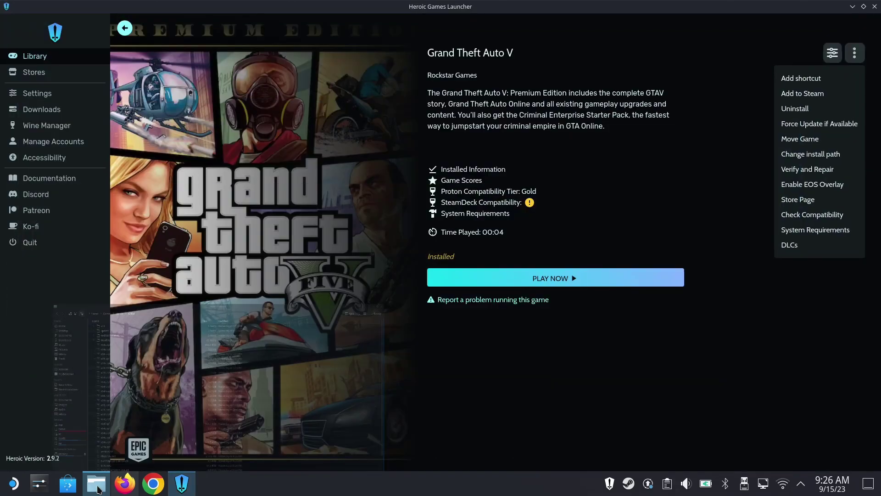
left_click(36, 55)
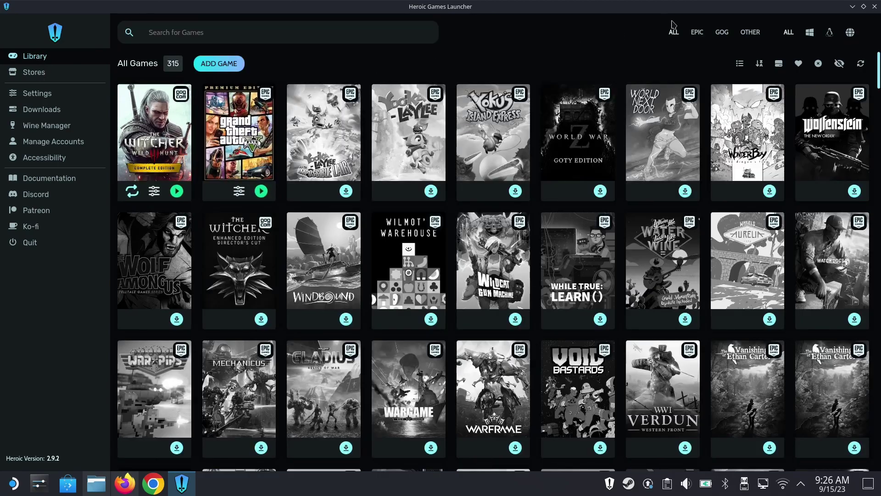
left_click(696, 33)
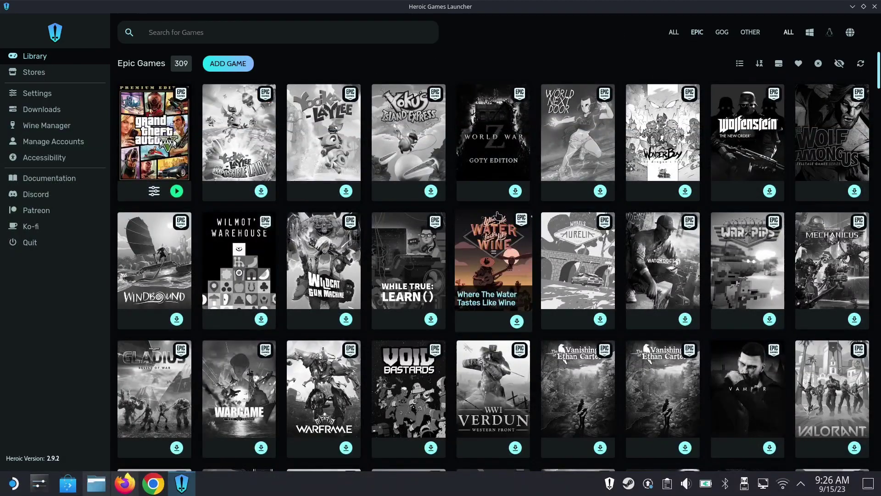
Scroll through the 309-game Epic library to the end, then minimize Heroic
scroll(498, 214, "down", 15)
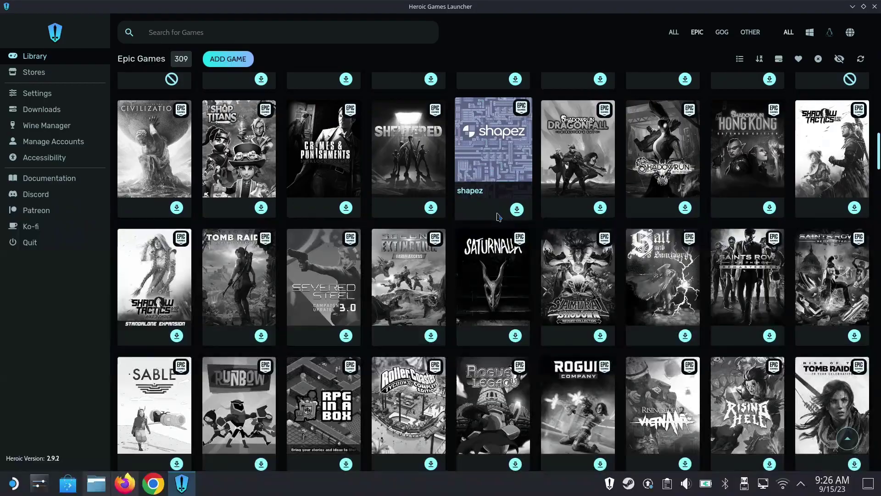
scroll(499, 217, "up", 12)
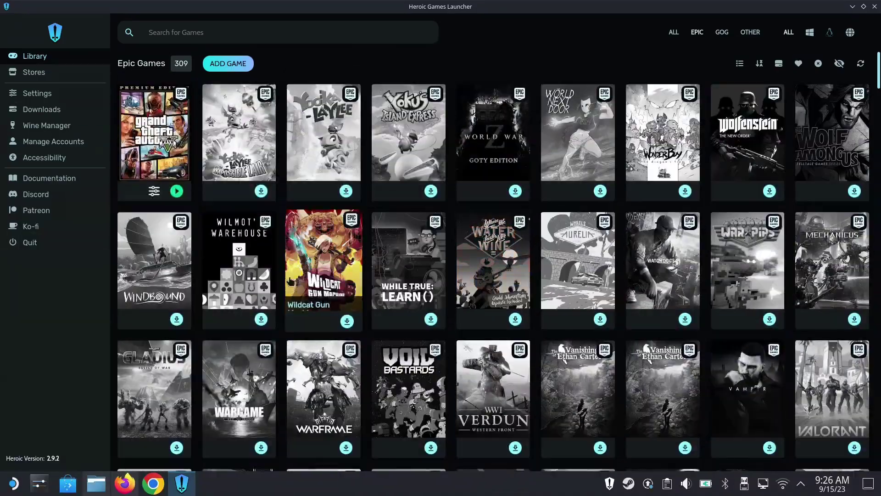
scroll(527, 234, "down", 10)
scroll(531, 238, "down", 15)
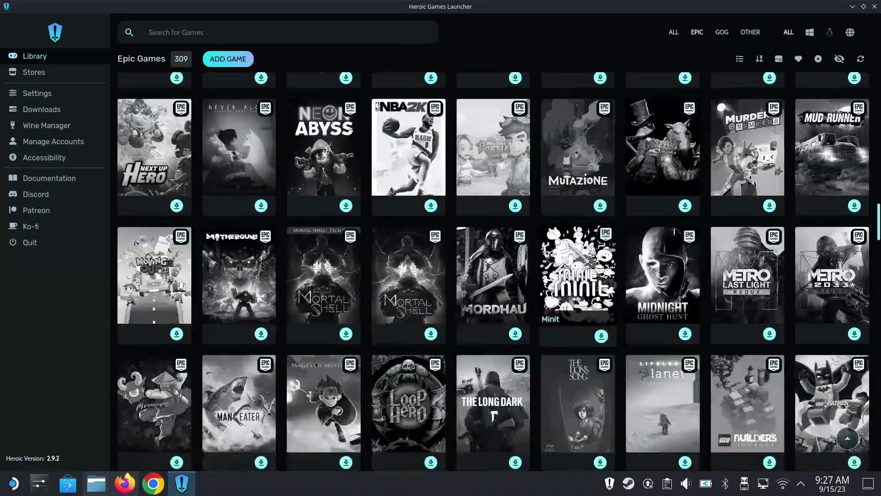
scroll(551, 257, "down", 18)
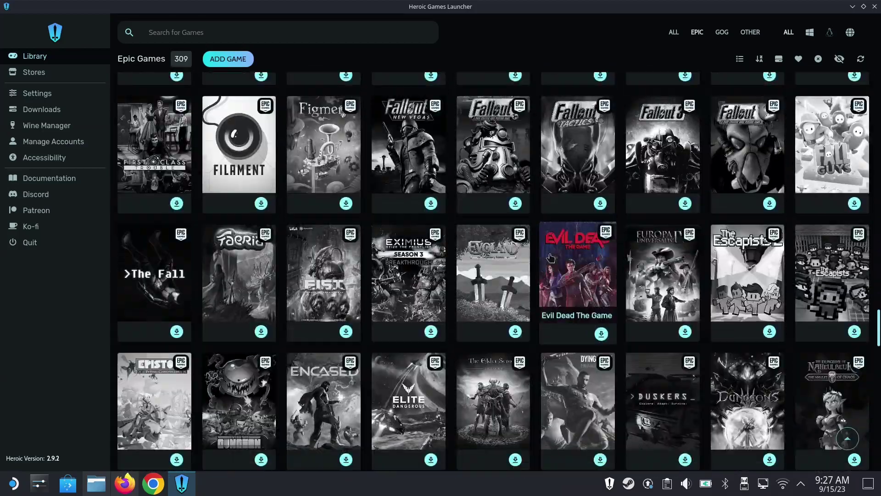
scroll(552, 257, "up", 11)
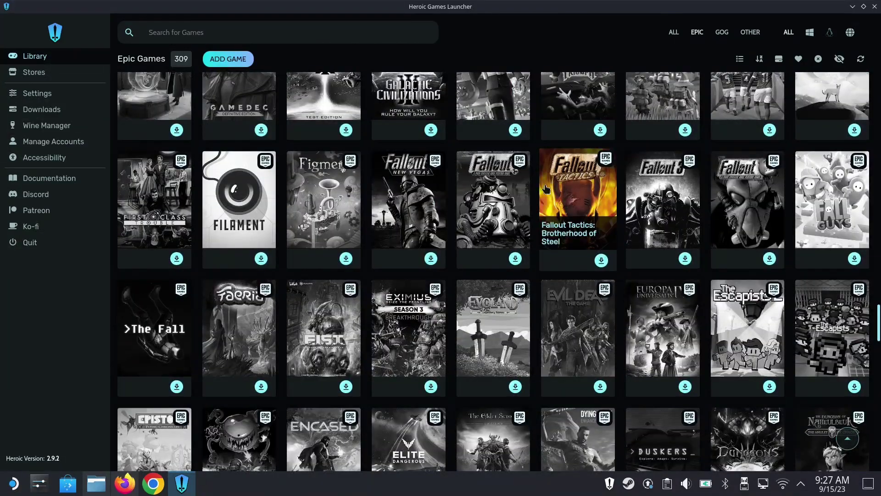
scroll(649, 217, "down", 7)
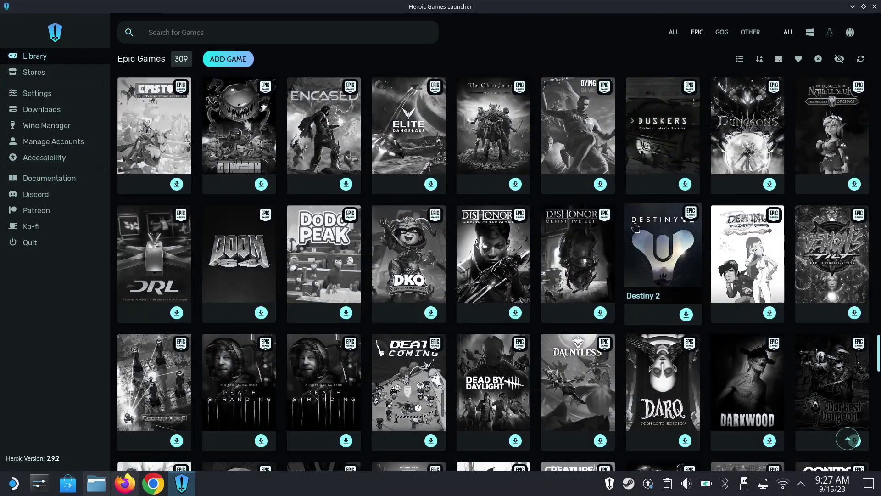
scroll(597, 229, "down", 6)
scroll(543, 239, "down", 2)
scroll(543, 242, "down", 6)
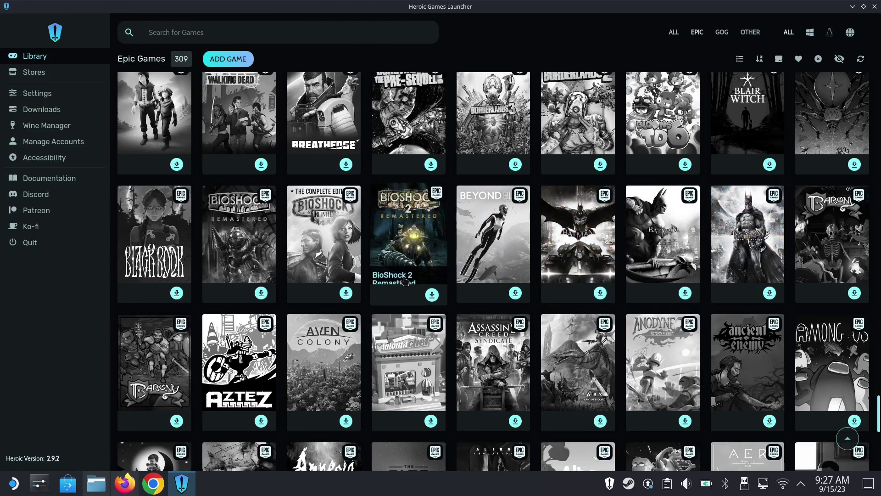
scroll(419, 335, "down", 5)
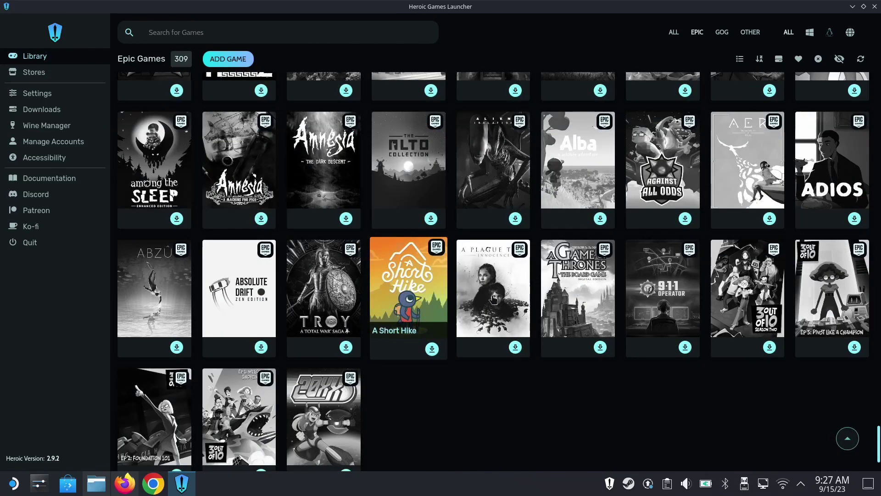
left_click(852, 6)
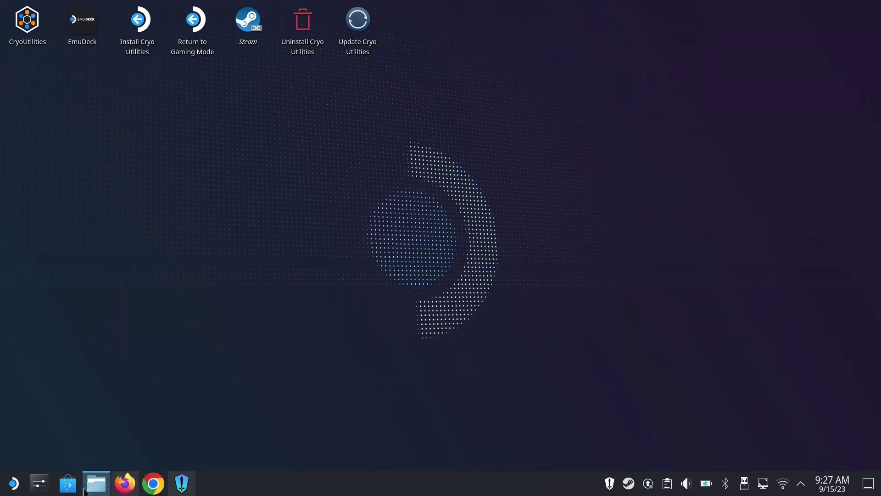
Search 'scripthook dev-c' in a new Firefox tab to find the Script Hook V site
left_click(124, 482)
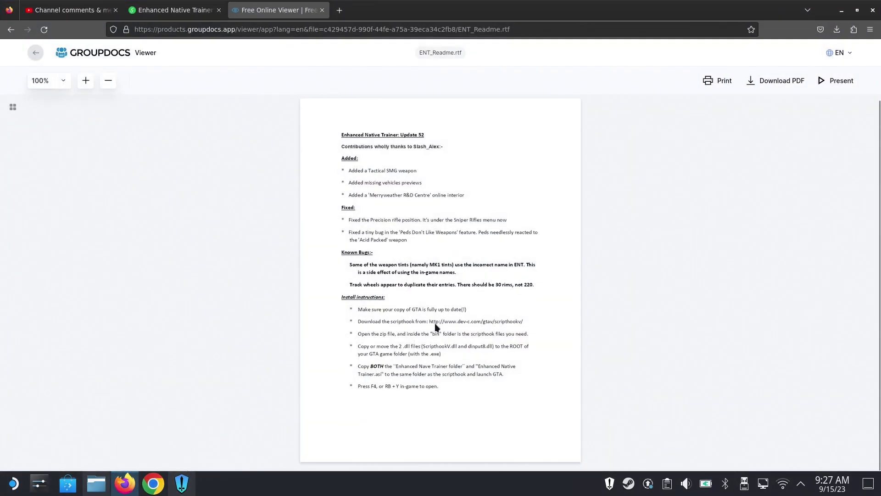
left_click(341, 10)
type("scr")
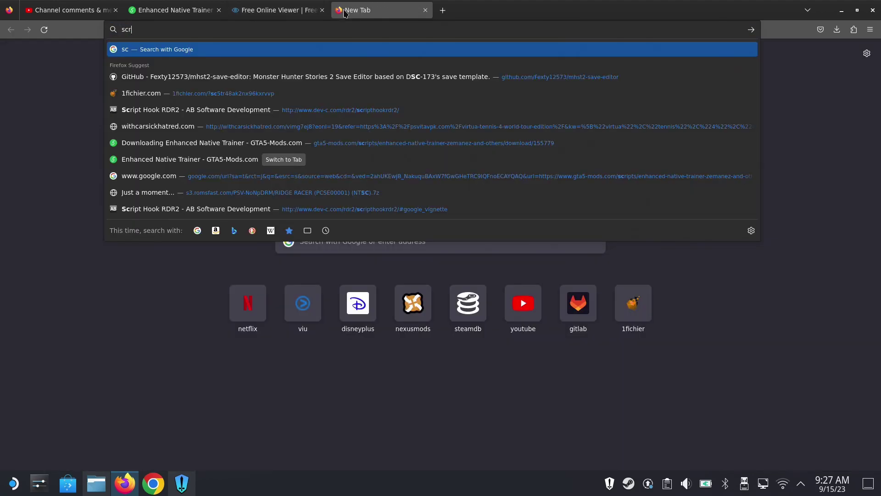
type("ipthookv")
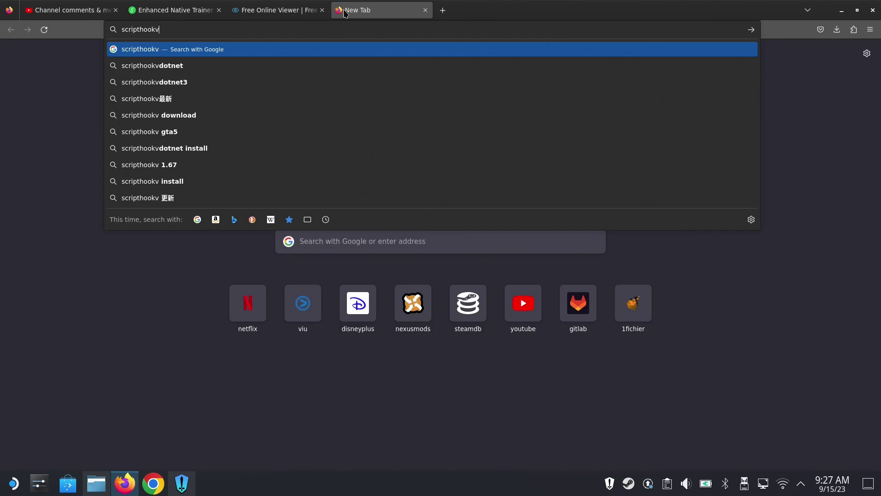
left_click(182, 4)
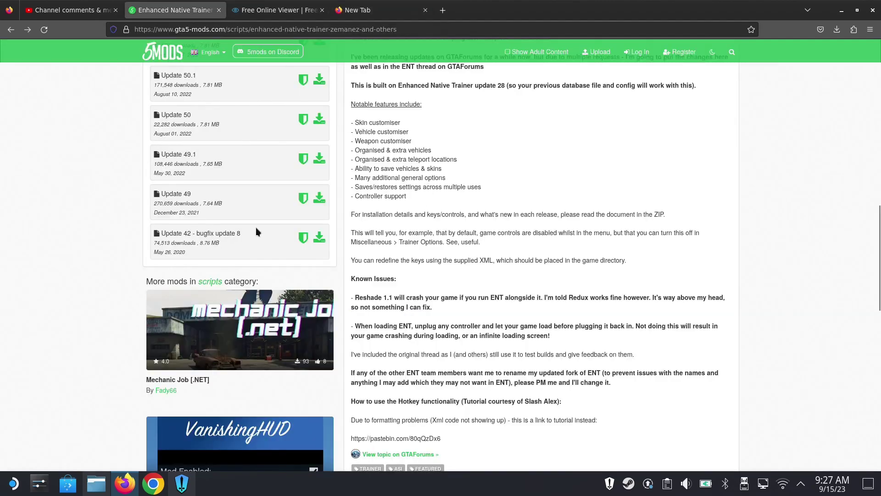
left_click(277, 10)
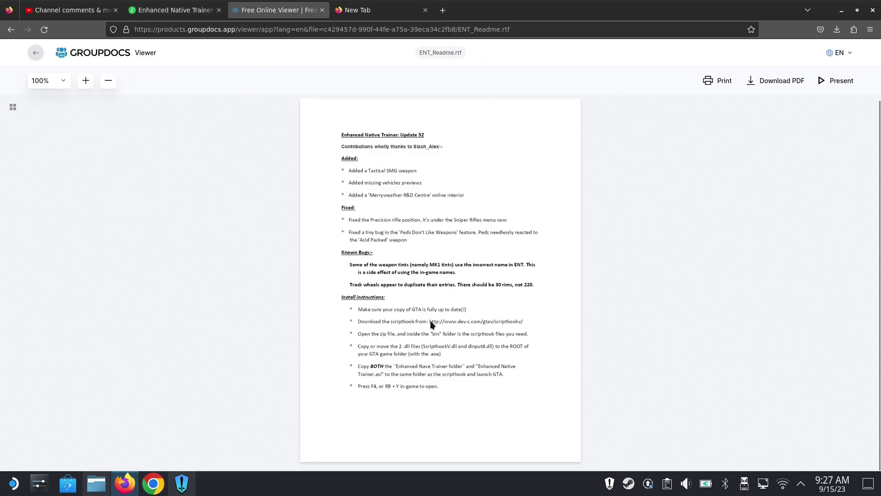
left_click(362, 10)
type("d")
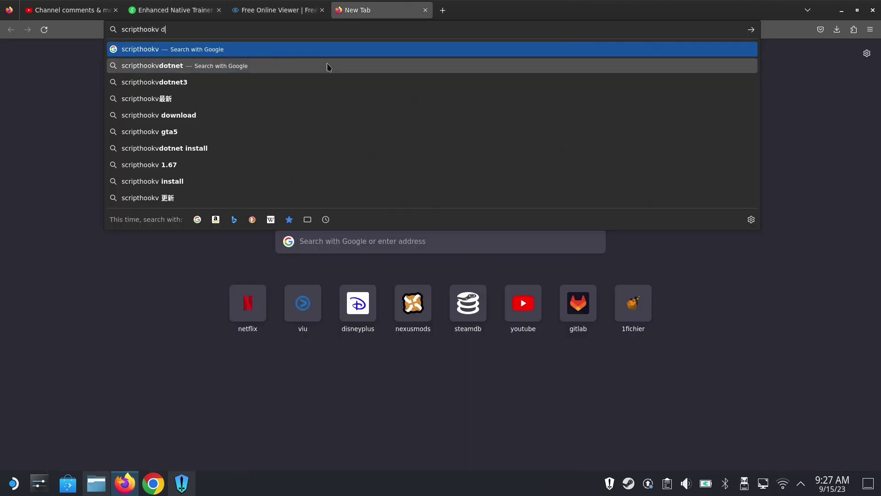
type("ev-")
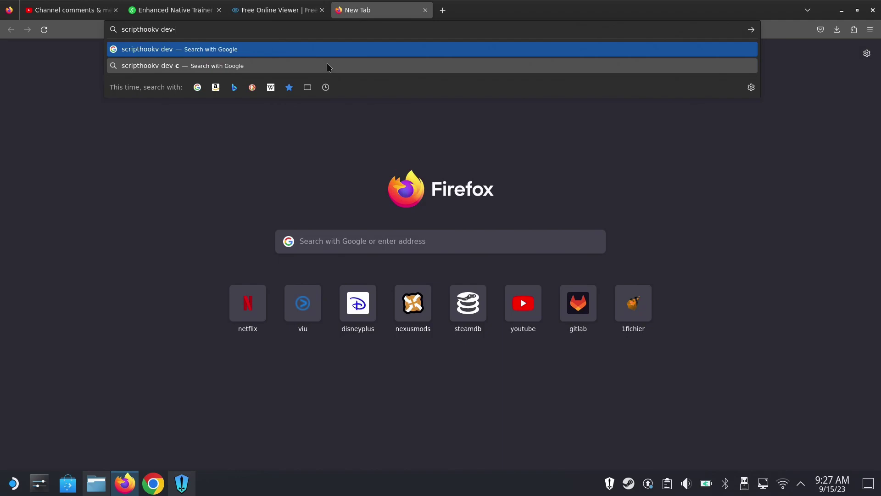
type("c")
key("Return")
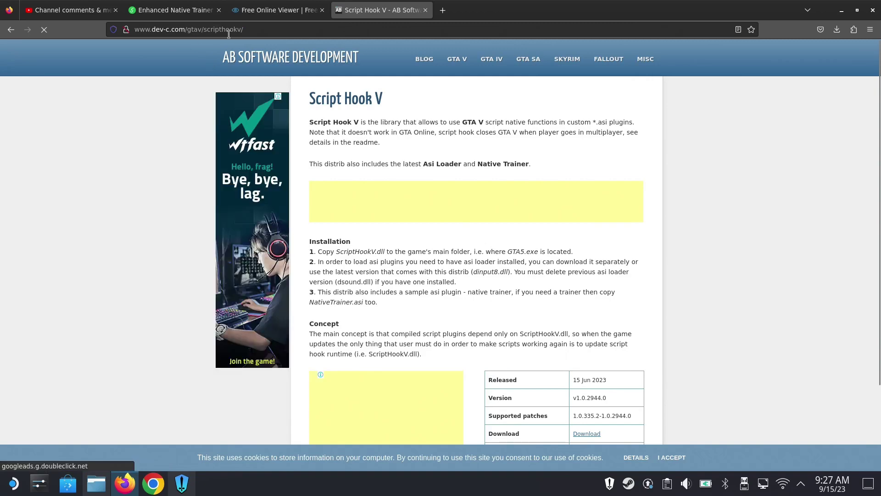
Compare the dev-c.com Script Hook V page with the ENT readme, then return to the GTAV folder
left_click(255, 9)
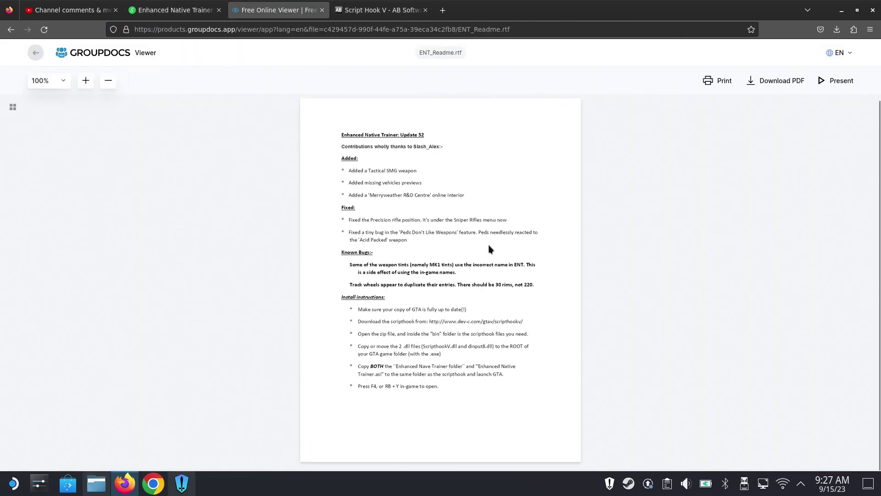
left_click(381, 10)
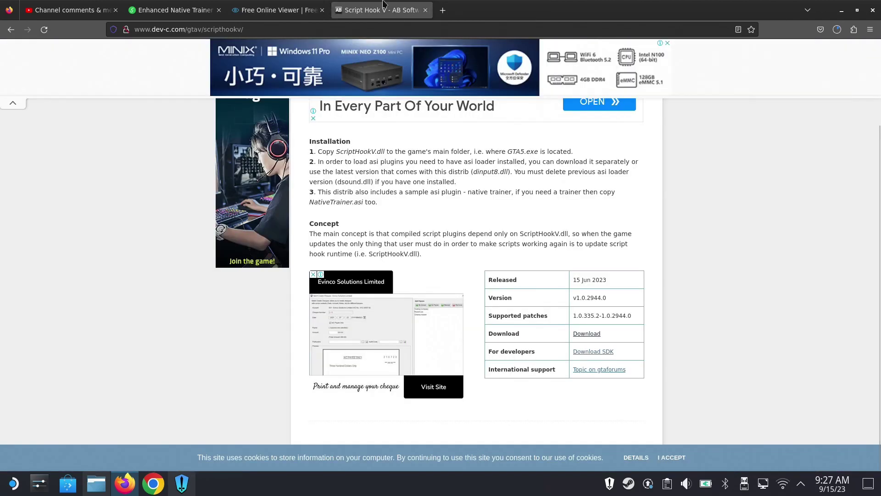
left_click(294, 11)
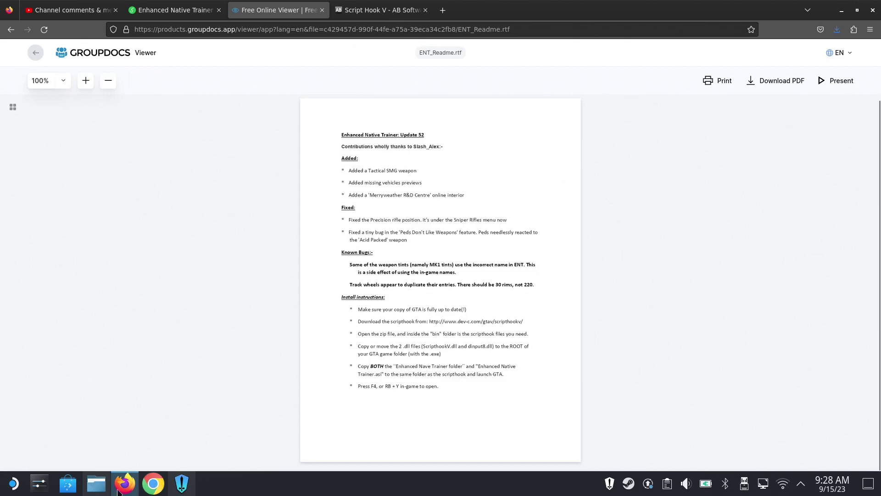
left_click(96, 484)
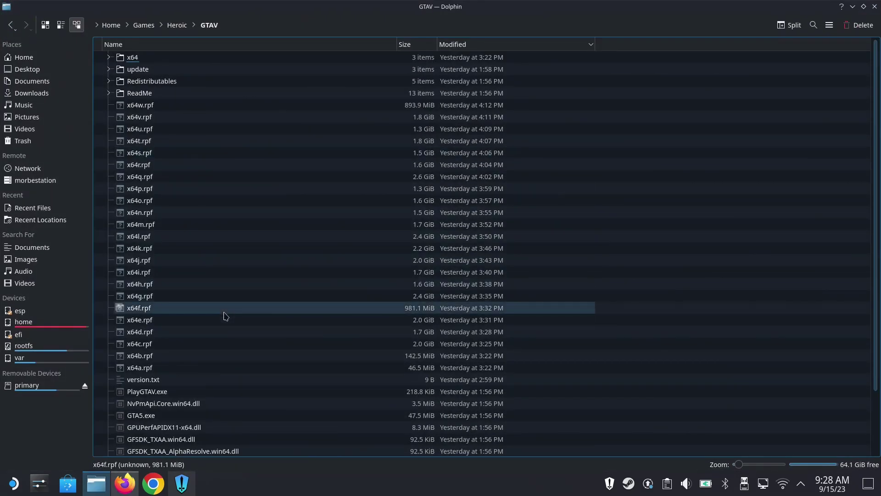
Open Downloads in a new Dolphin tab and open ScriptHookV_1.0.2944.0.zip in Ark
scroll(225, 357, "down", 2)
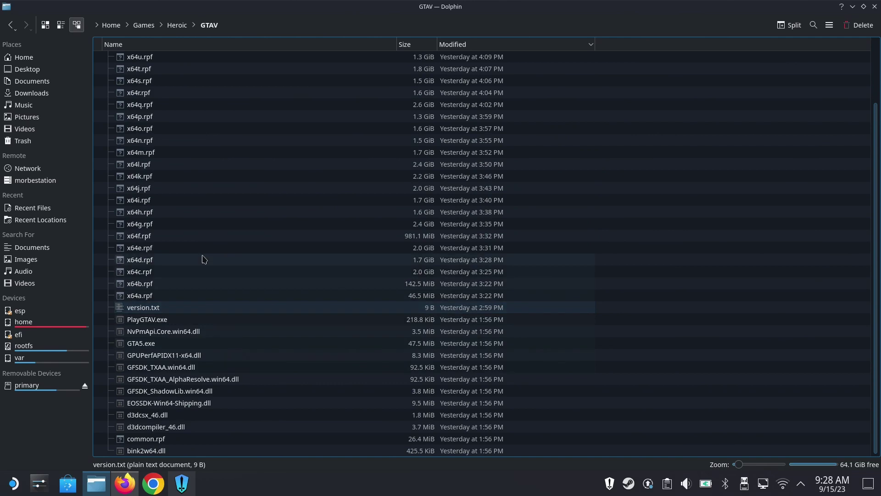
scroll(144, 114, "up", 2)
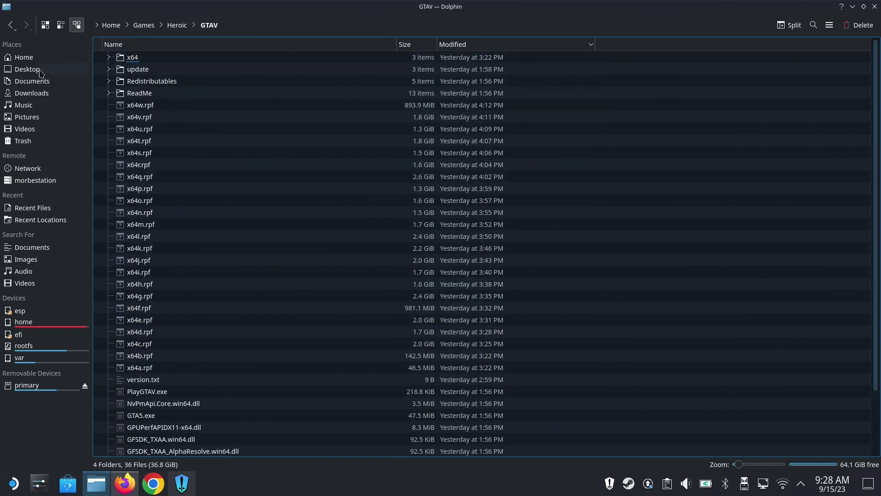
right_click(26, 92)
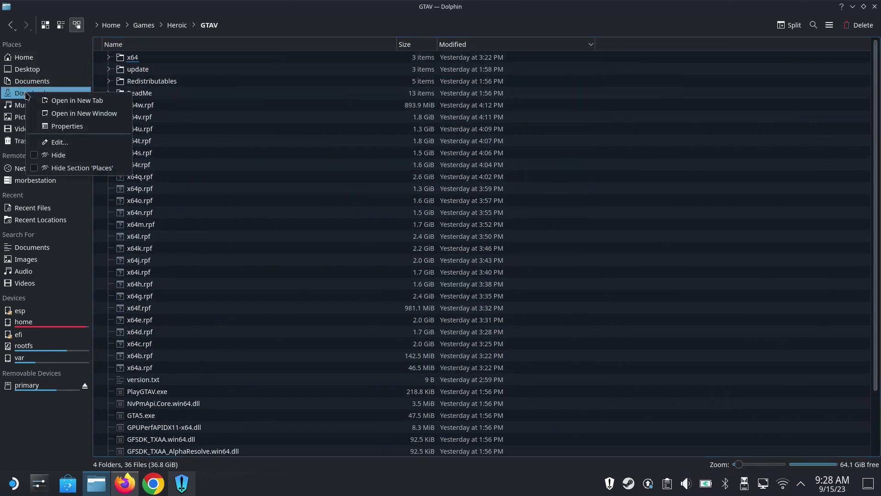
left_click(52, 101)
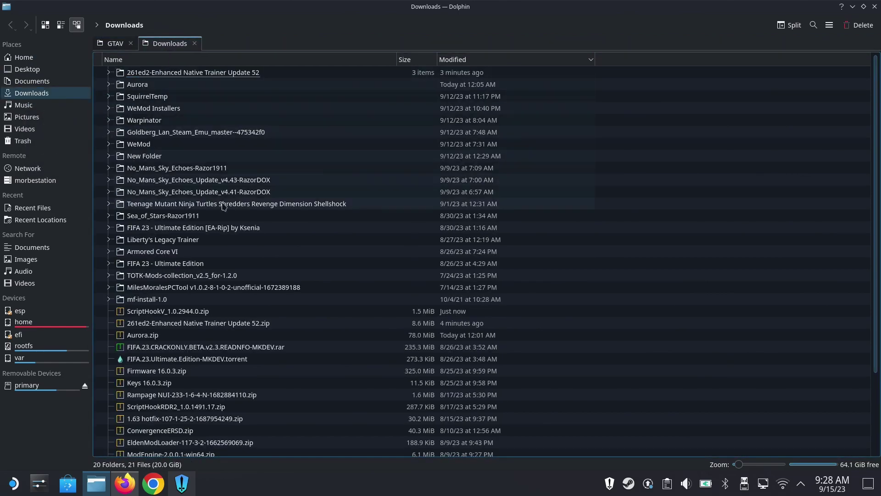
left_click(204, 316)
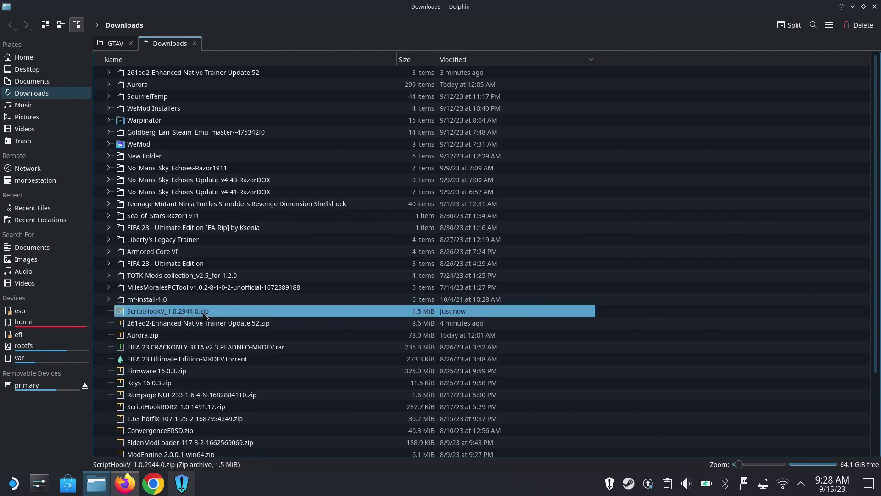
double_click(177, 316)
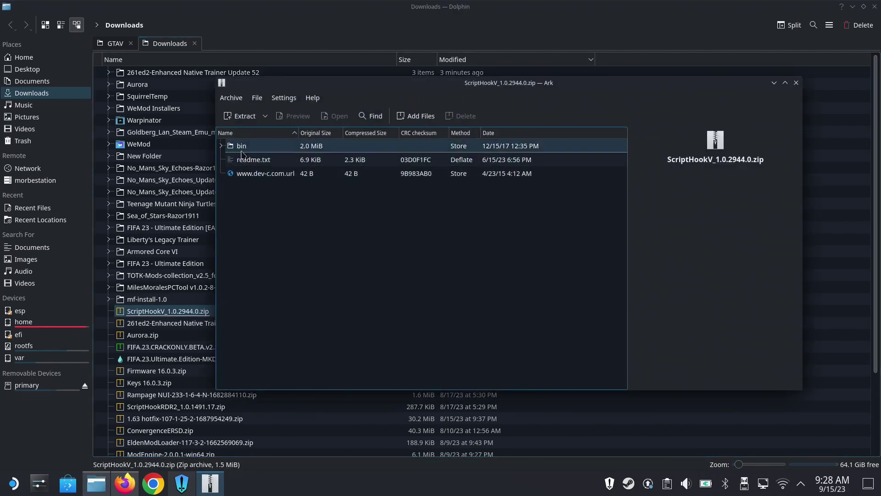
Expand the archive's bin folder, select ScriptHookV.dll and dinput8.dll, then return to the ENT readme
double_click(241, 150)
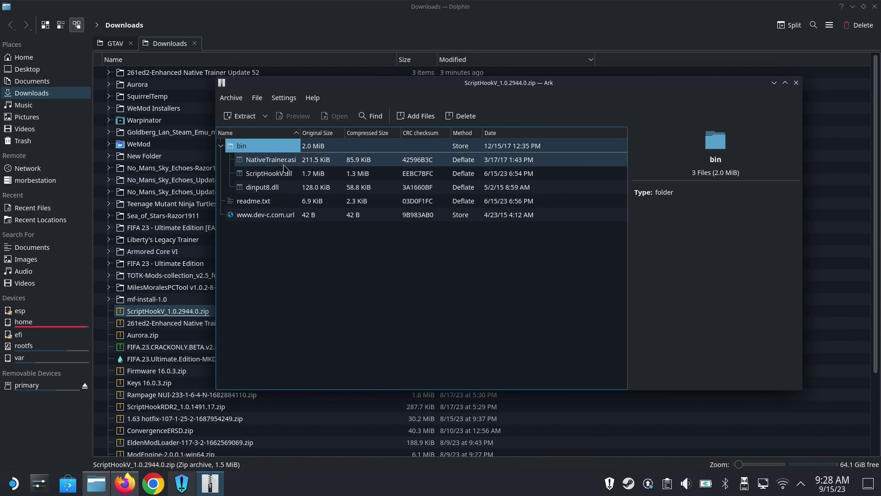
left_click(285, 173)
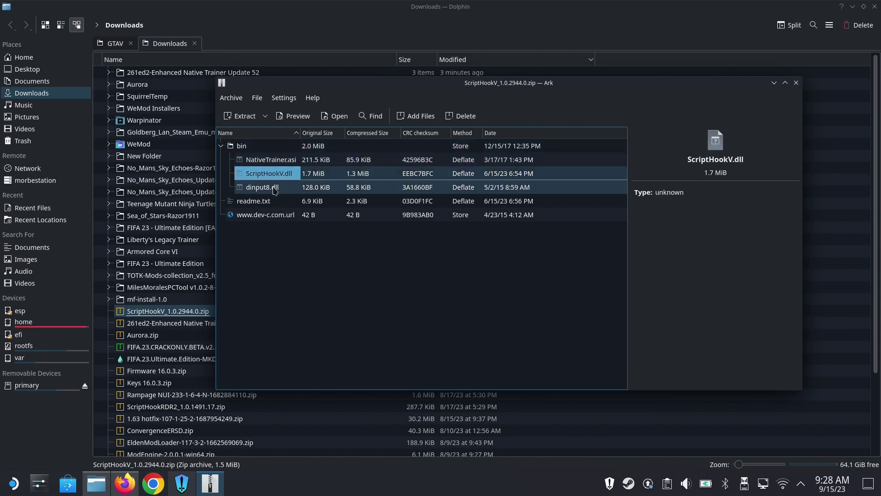
left_click(275, 187, "ctrl")
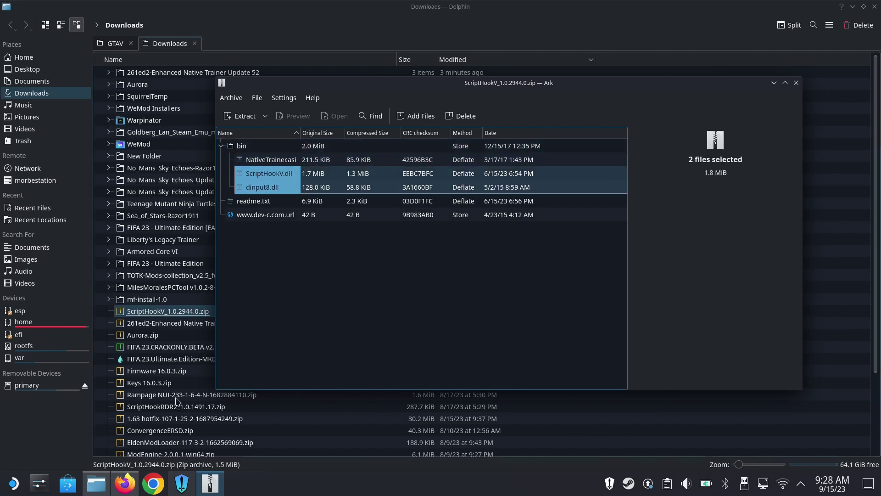
left_click(154, 491)
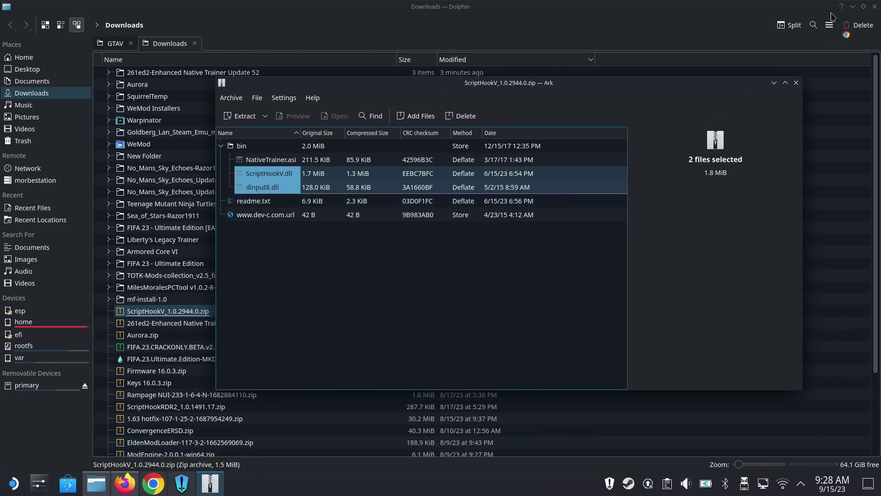
left_click(124, 483)
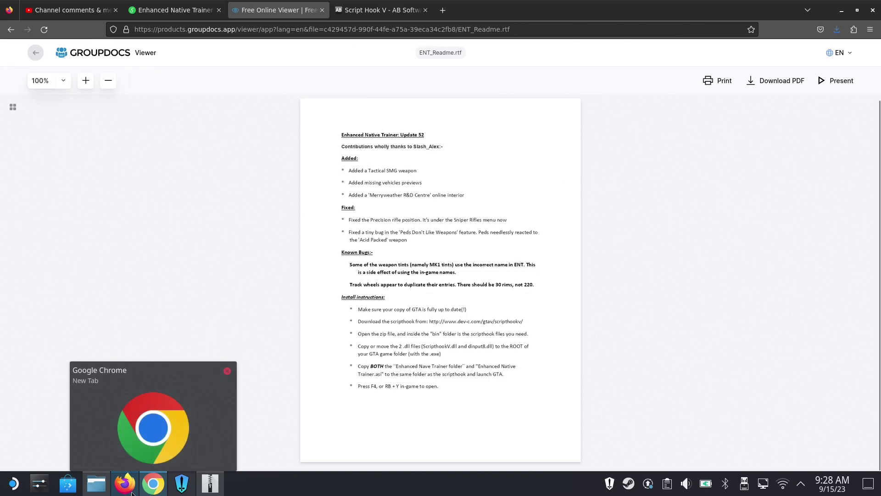
Bring Dolphin forward showing the GTAV game folder listing
left_click(97, 483)
left_click(121, 44)
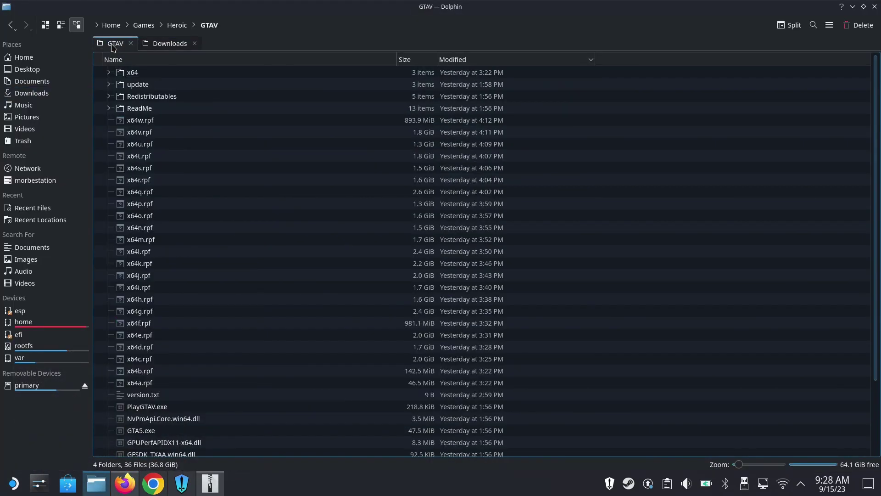
left_click(146, 46)
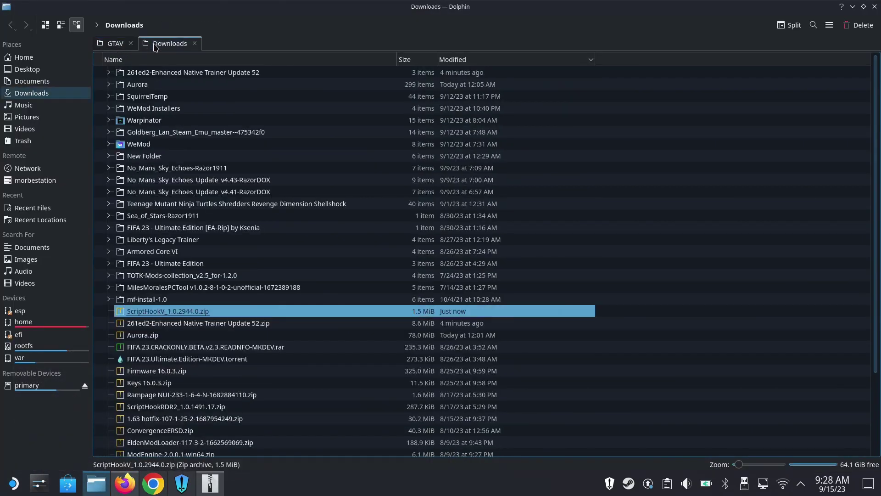
left_click(113, 43)
Drag ScriptHookV.dll and dinput8.dll from the Ark archive into the GTAV folder, then recheck the readme
left_click(210, 483)
left_click_drag(268, 174, 158, 290)
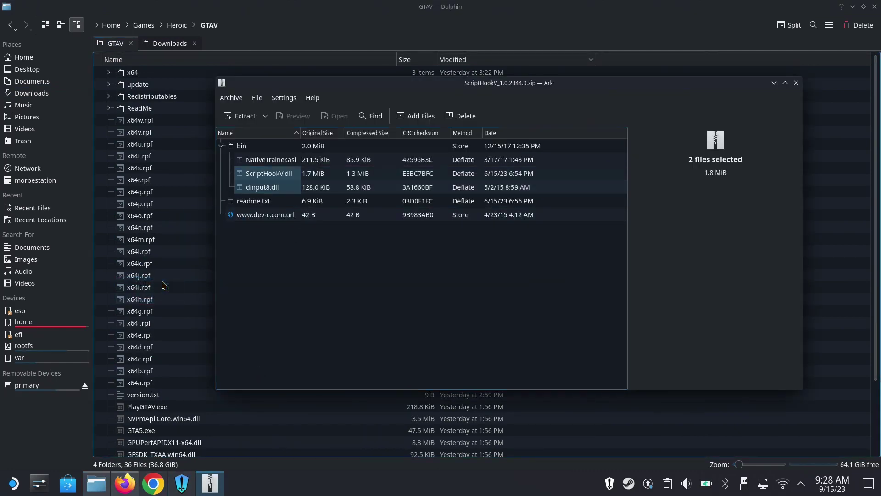
left_click(195, 354)
scroll(188, 363, "down", 3)
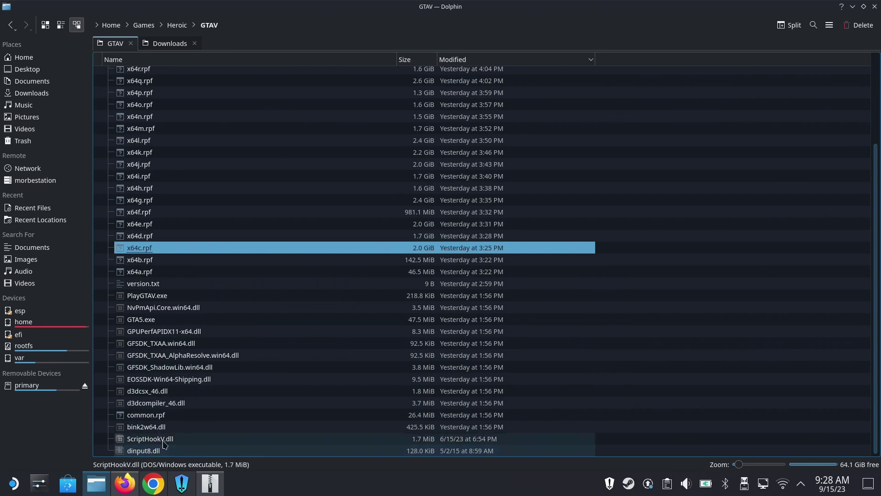
scroll(214, 208, "up", 4)
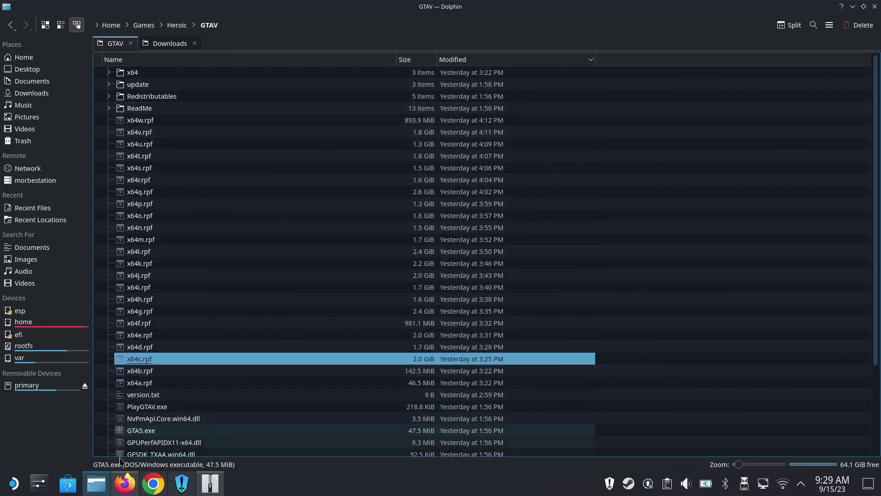
left_click(125, 482)
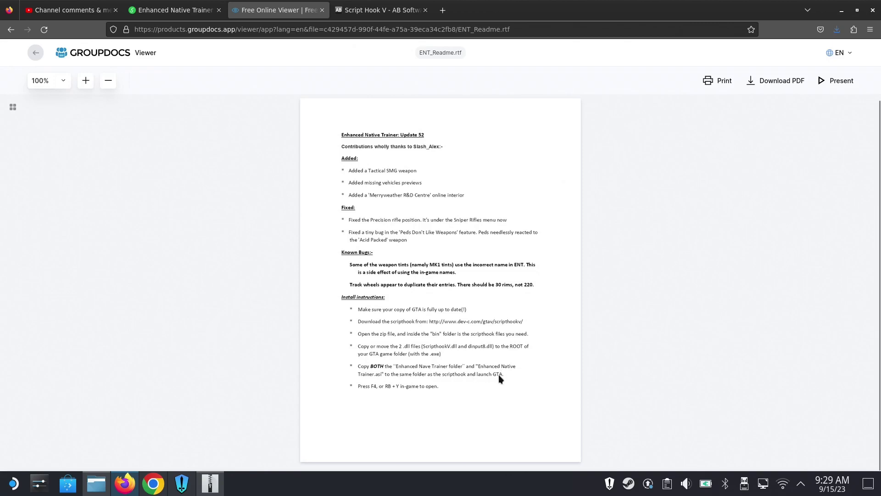
Open the Downloads folder 261ed2-Enhanced Native Trainer Update 52 in Dolphin
left_click(120, 483)
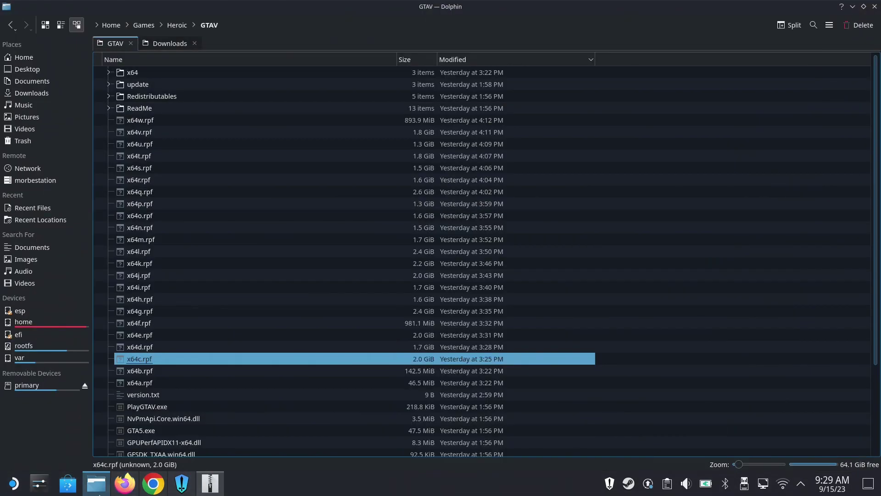
left_click(97, 483)
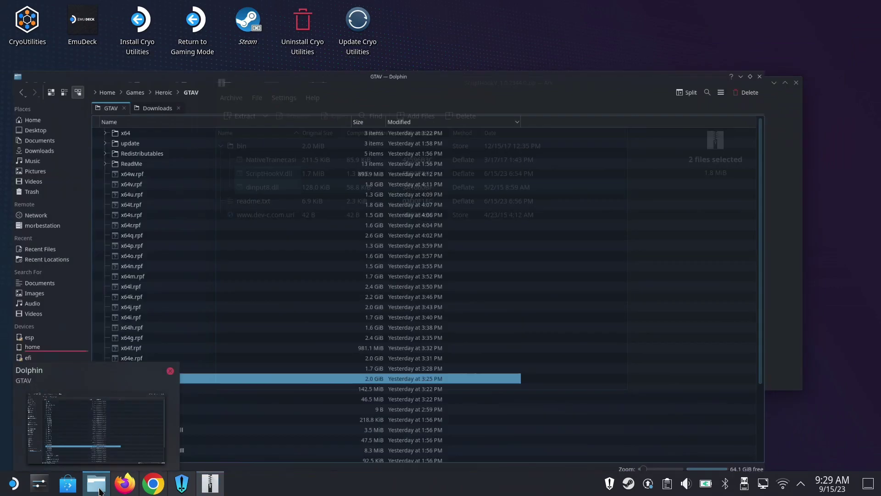
left_click(166, 44)
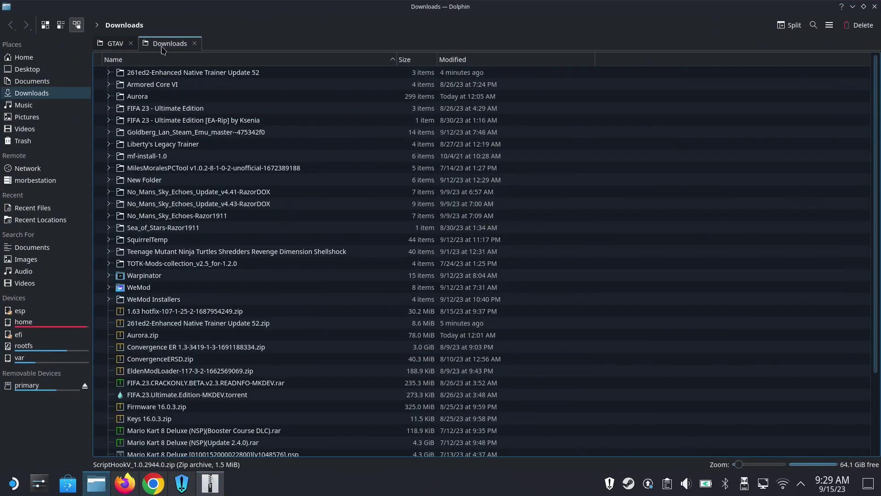
left_click(179, 73)
Move the Enhanced Native Trainer folder and EnhancedNativeTrainer.asi into the GTAV game folder
left_click(181, 74)
left_click(182, 85, "ctrl")
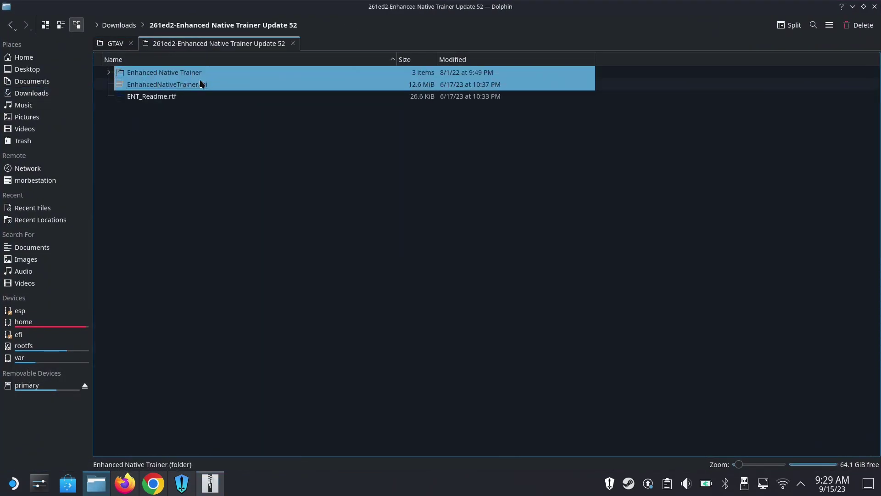
left_click_drag(210, 78, 112, 58)
left_click(129, 65)
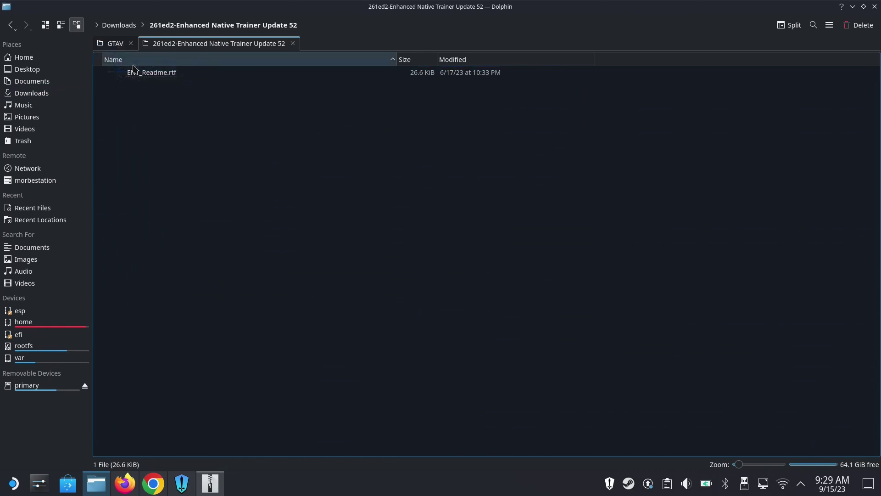
left_click(120, 44)
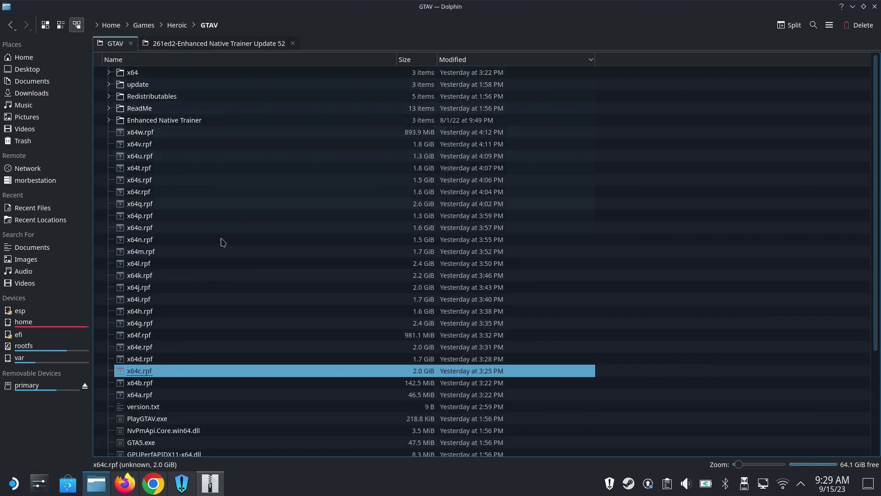
scroll(222, 275, "down", 4)
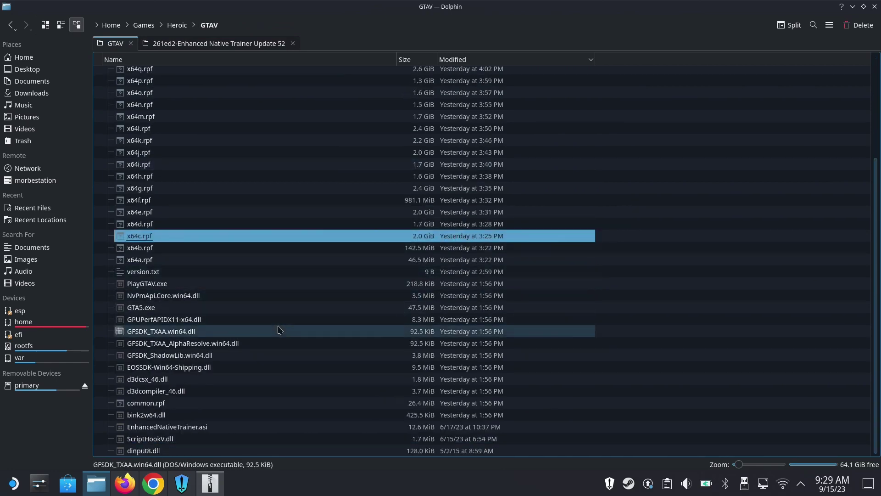
scroll(278, 327, "up", 4)
scroll(257, 240, "down", 4)
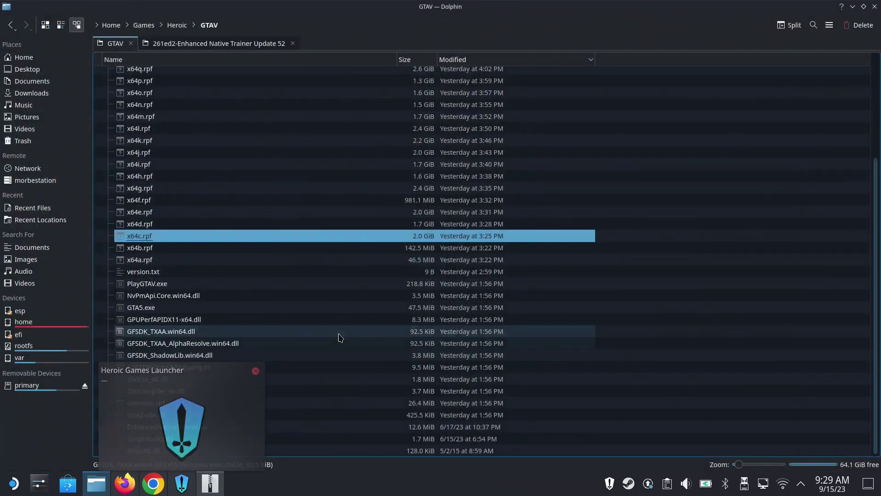
left_click(339, 335)
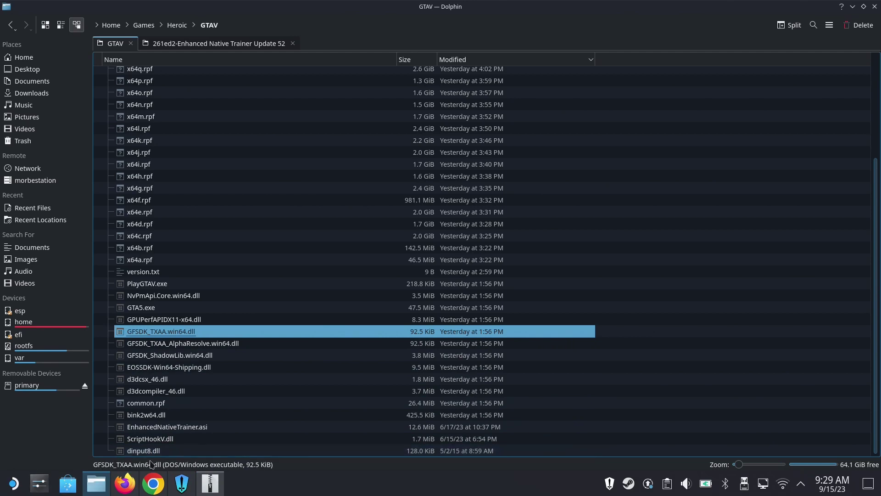
left_click(154, 439)
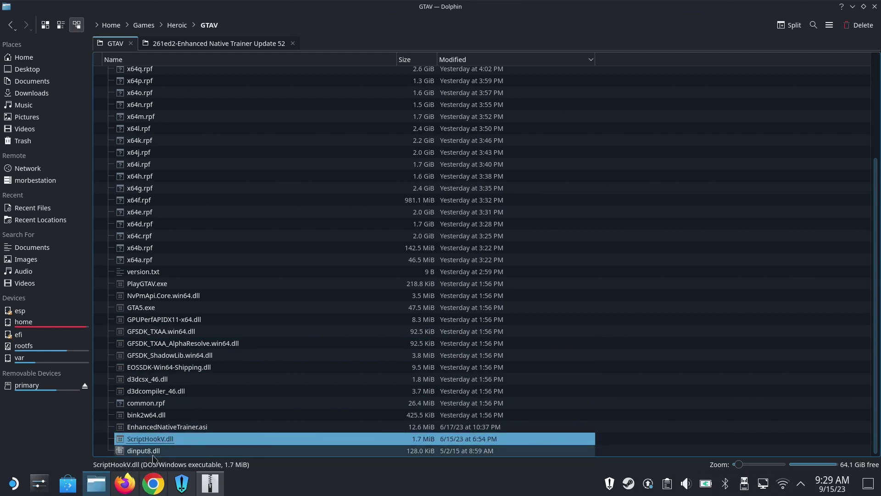
Open Grand Theft Auto V's game settings in Heroic Games Launcher
left_click(89, 493)
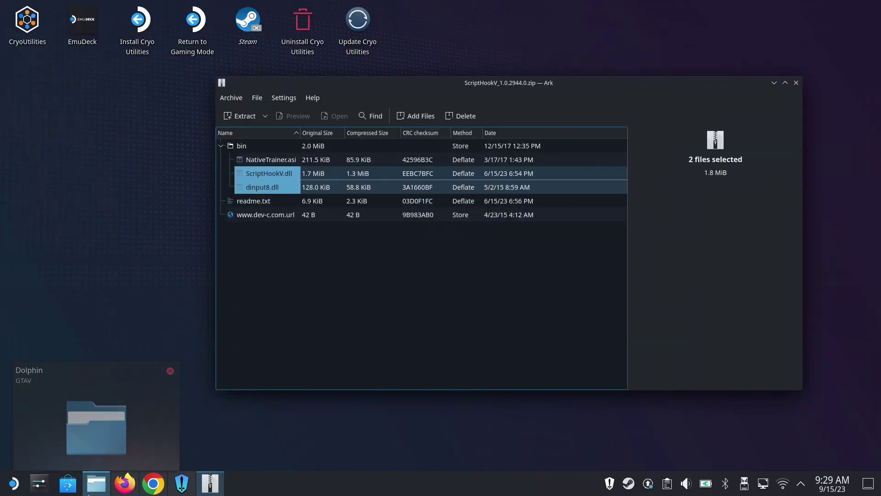
left_click(182, 483)
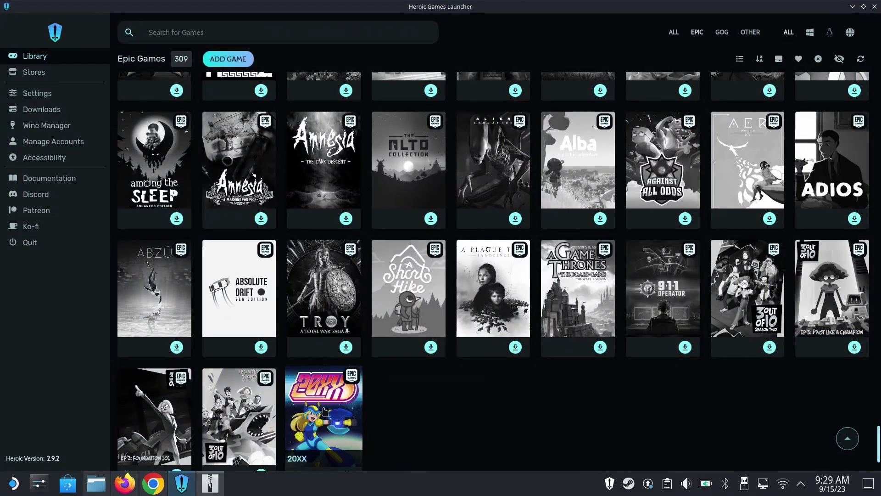
scroll(280, 146, "up", 20)
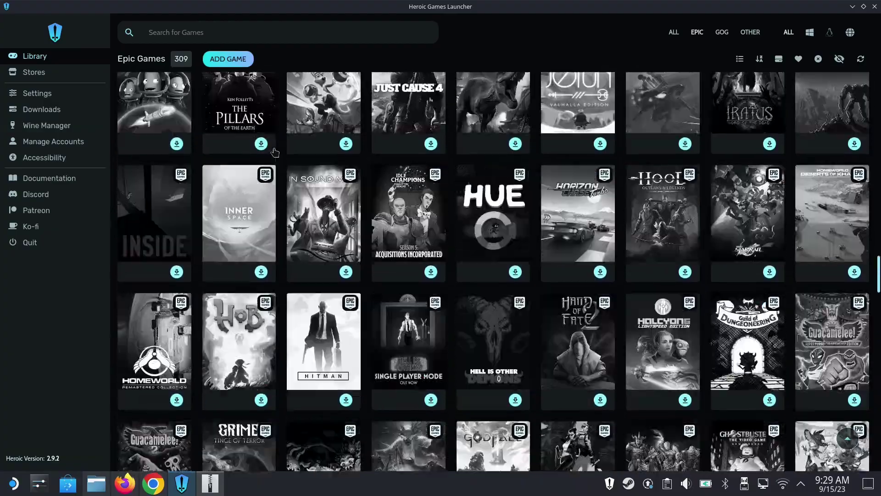
scroll(274, 152, "up", 15)
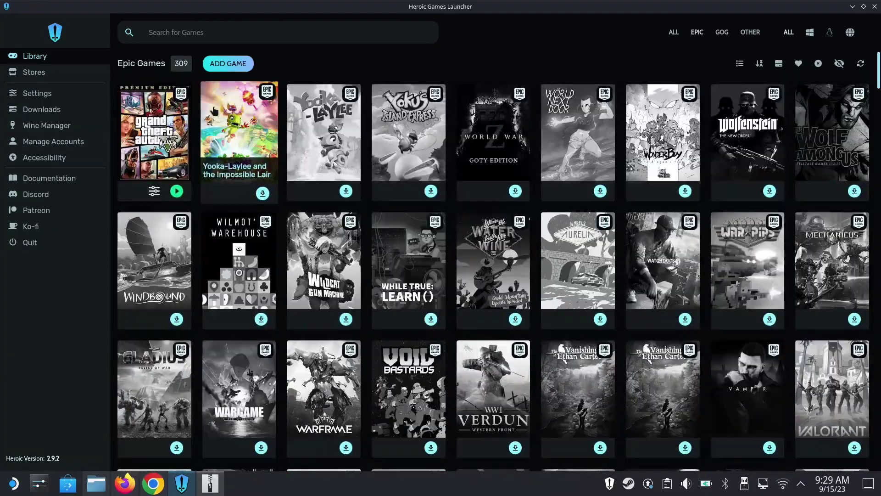
left_click(162, 137)
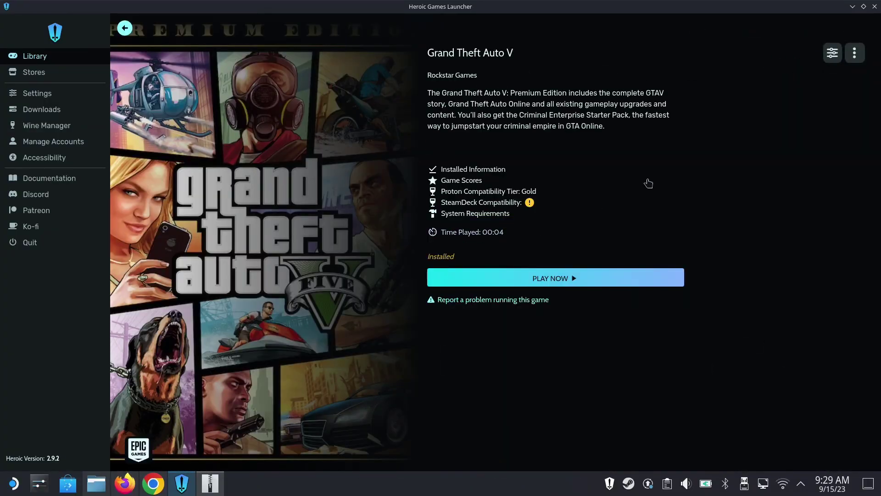
left_click(832, 53)
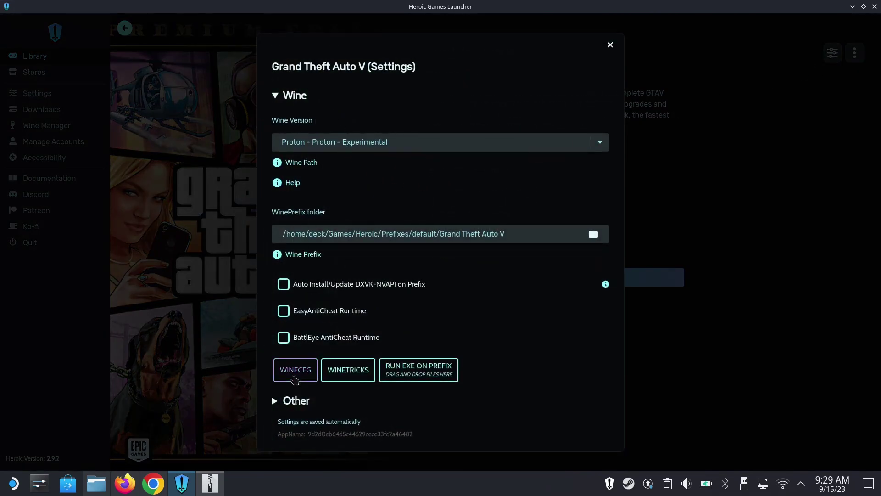
Launch WINECFG for the game's Proton Experimental prefix
left_click(294, 379)
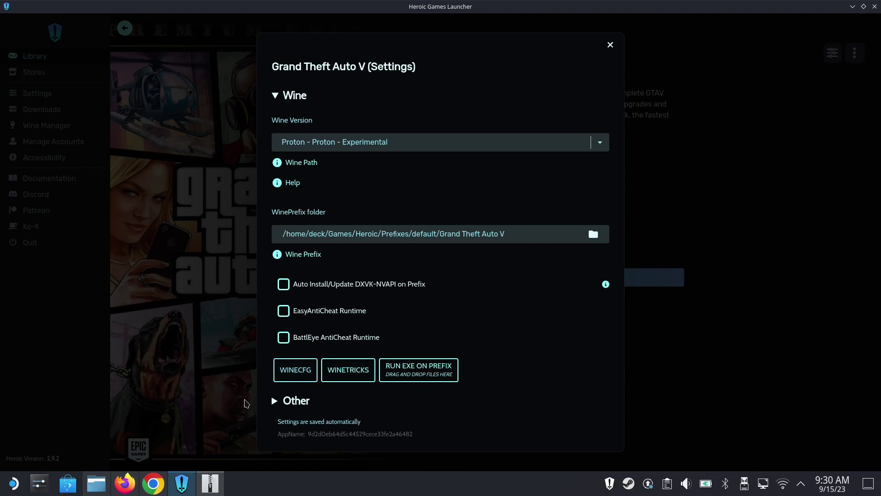
left_click(13, 483)
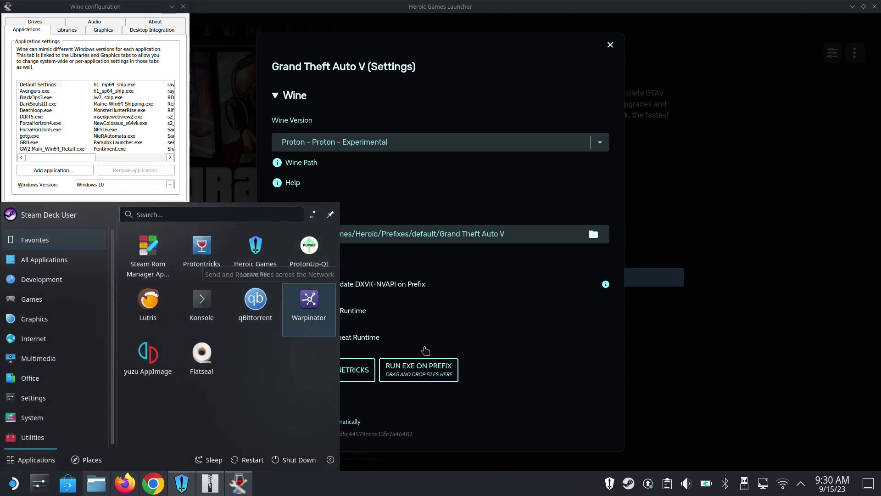
left_click(536, 374)
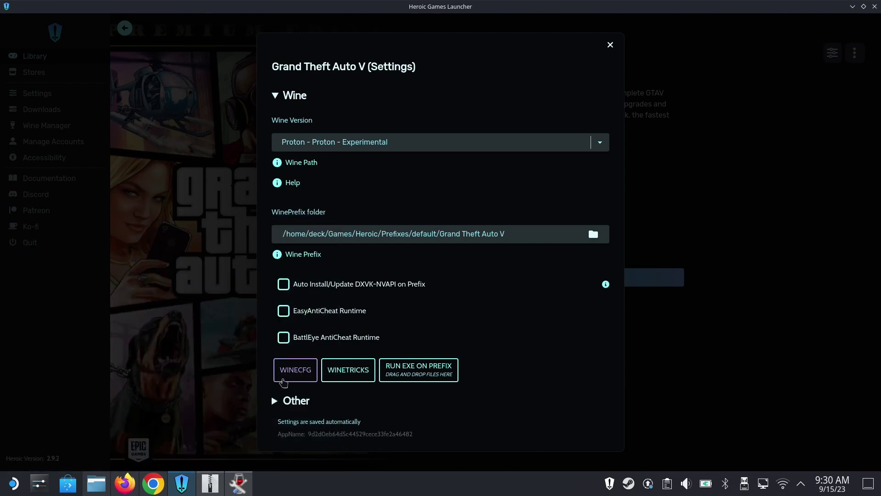
left_click(281, 379)
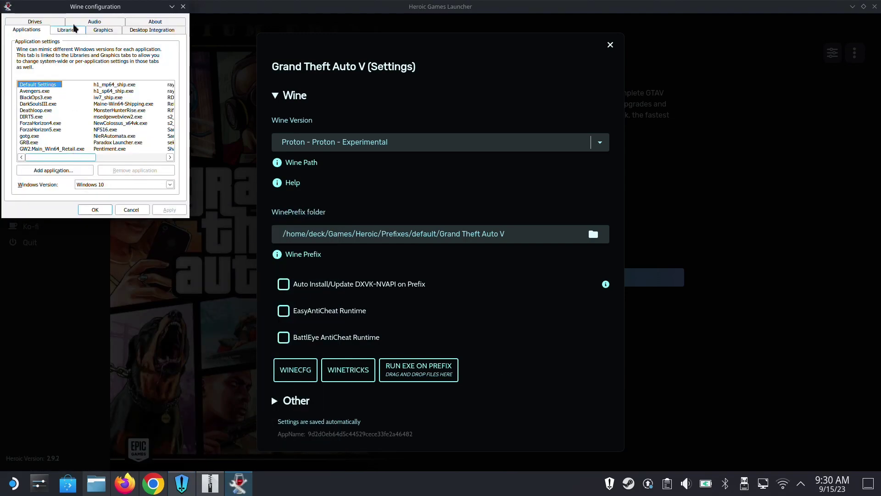
Browse the Libraries tab's override list without choosing a library
left_click(64, 31)
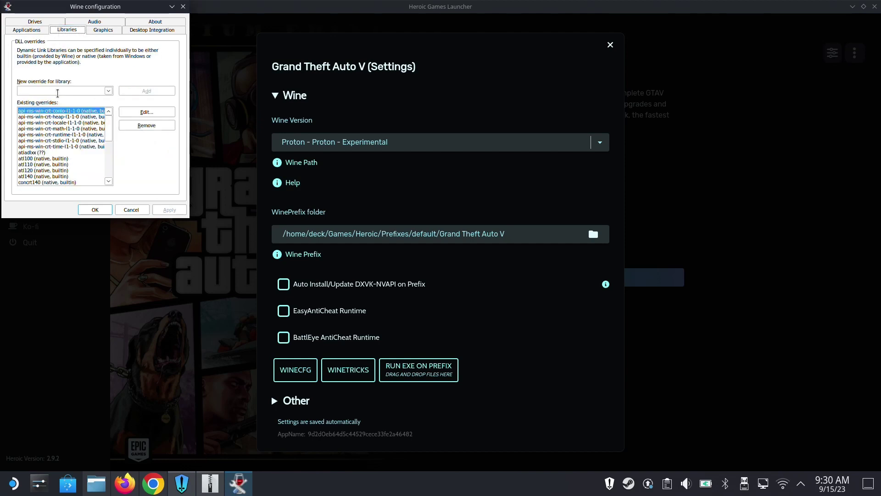
left_click(109, 91)
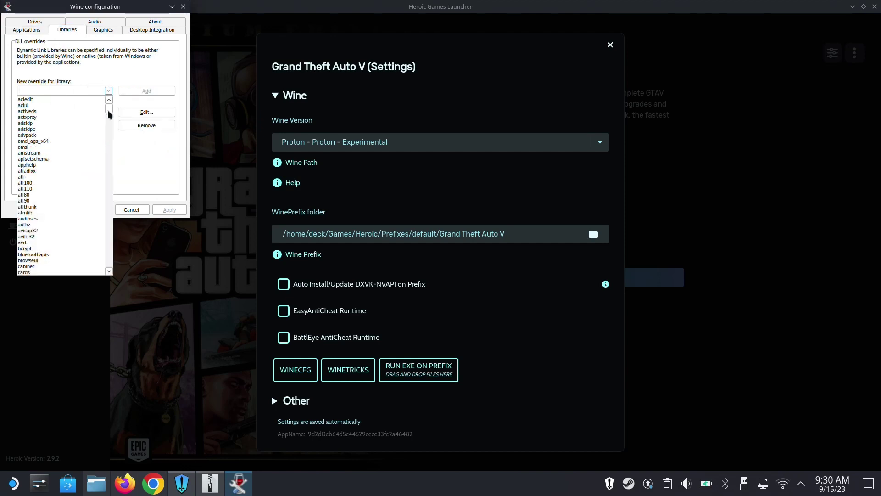
left_click_drag(109, 113, 100, 150)
scroll(59, 227, "down", 2)
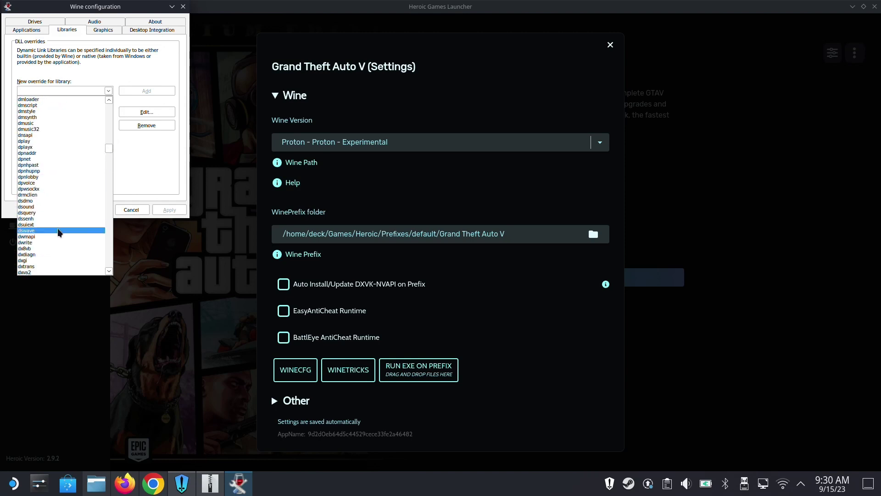
scroll(51, 229, "down", 1)
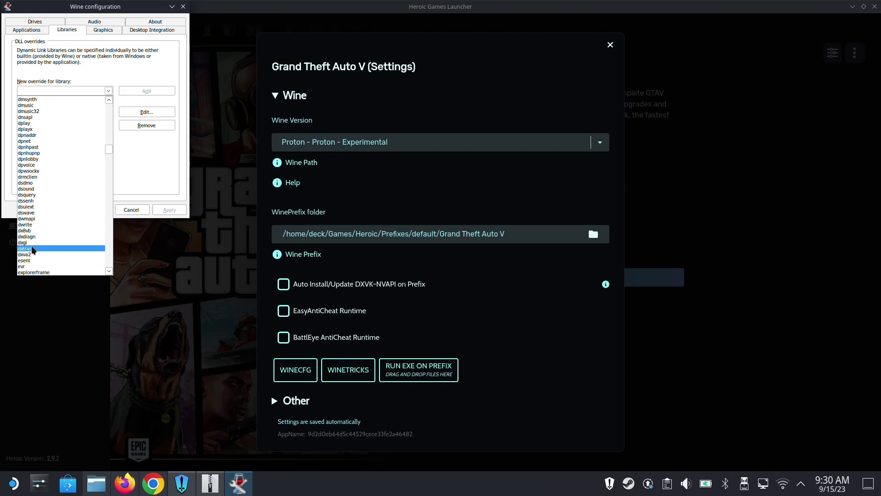
left_click(70, 74)
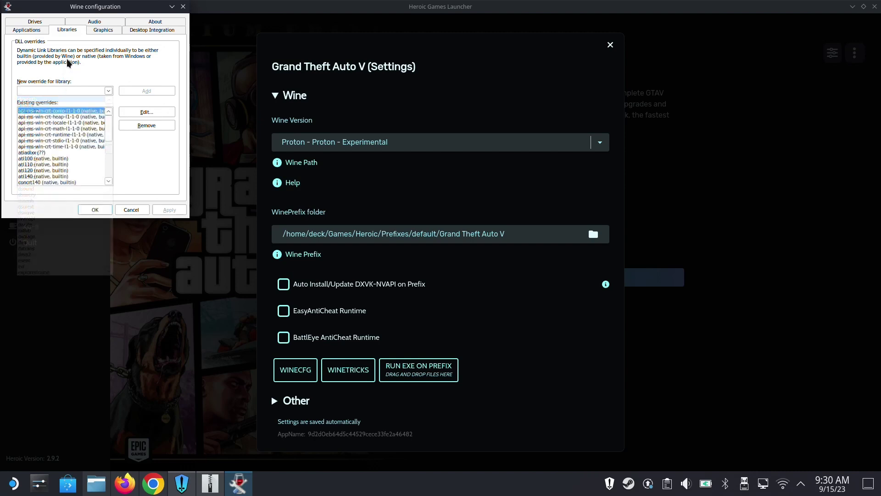
left_click(35, 31)
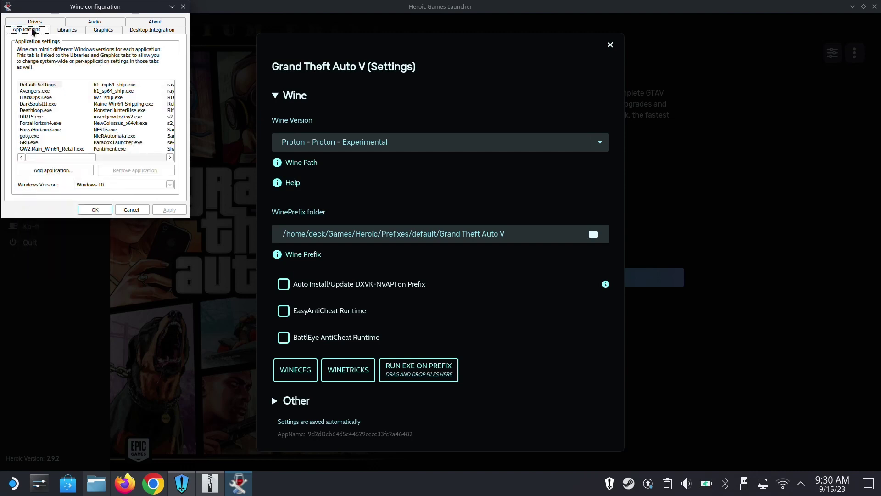
left_click(67, 30)
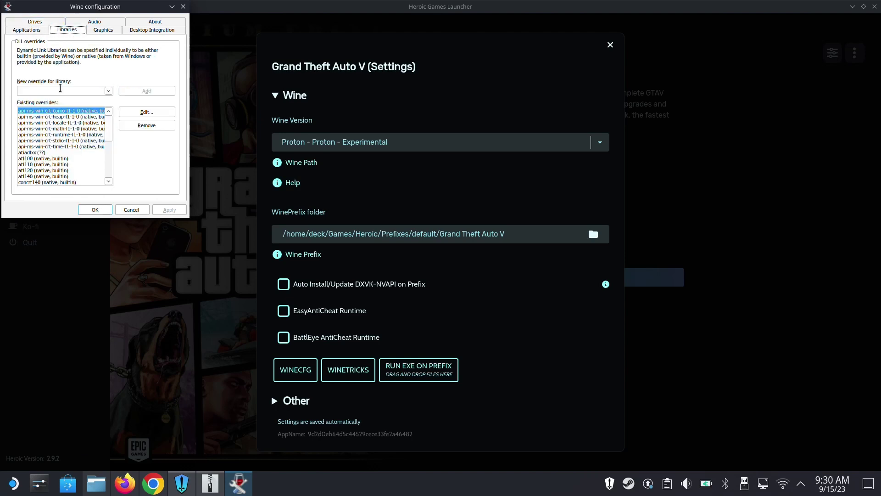
Add dinput8 as a native, builtin library override
left_click(109, 91)
left_click_drag(109, 112, 106, 159)
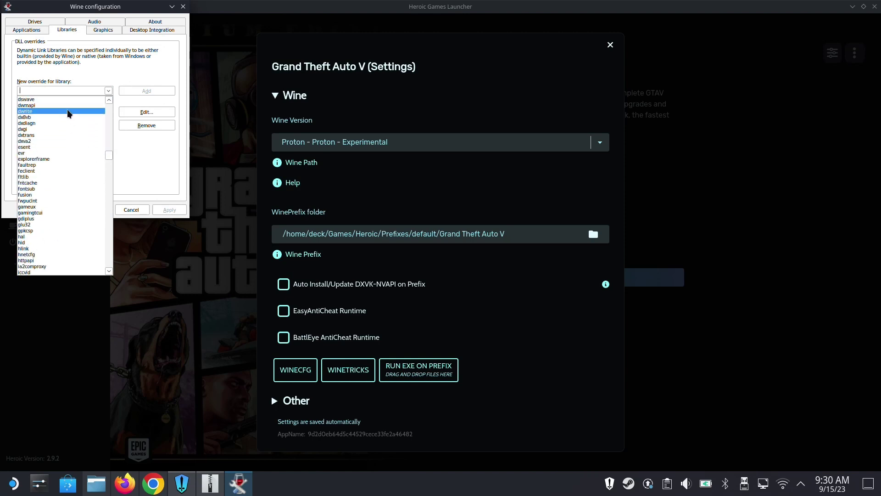
scroll(69, 114, "up", 3)
scroll(68, 114, "up", 9)
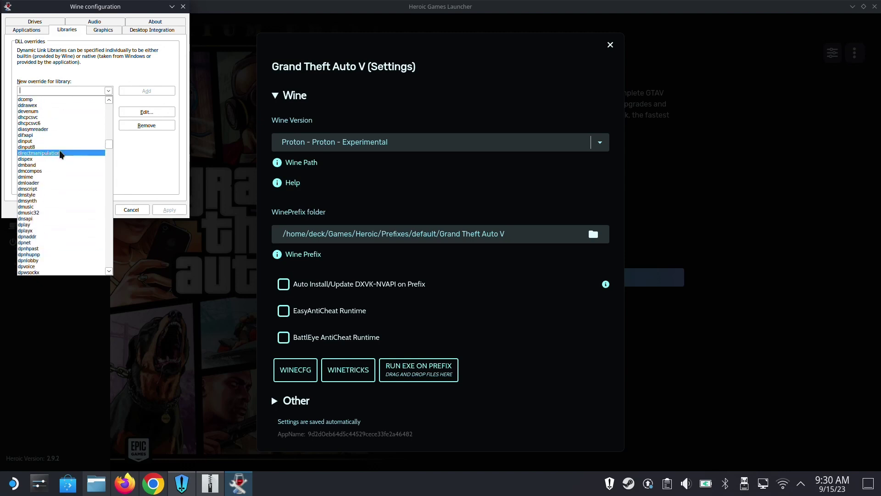
left_click(54, 147)
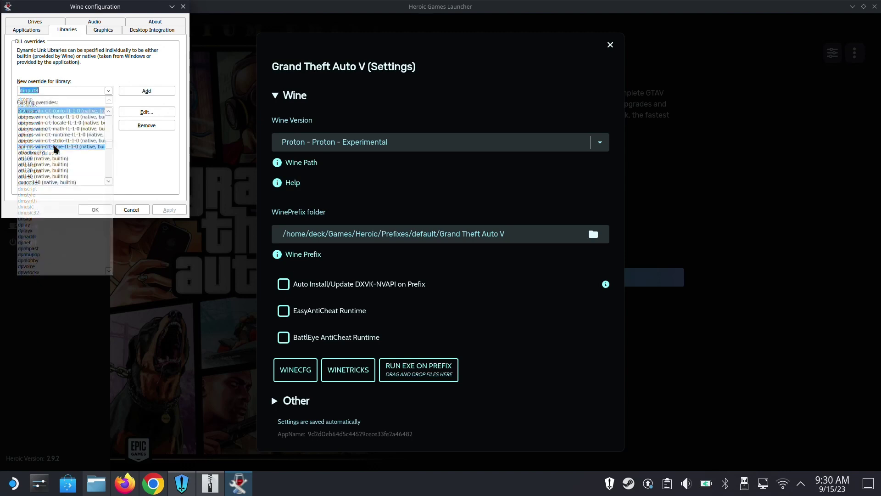
left_click(144, 91)
Add the scripthookv override, apply the changes, and close winecfg with OK
scroll(43, 174, "down", 2)
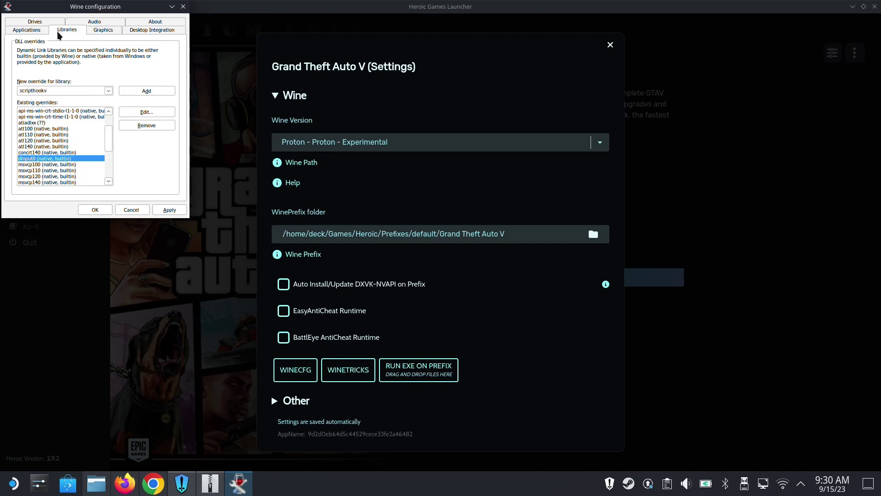
left_click_drag(110, 135, 115, 175)
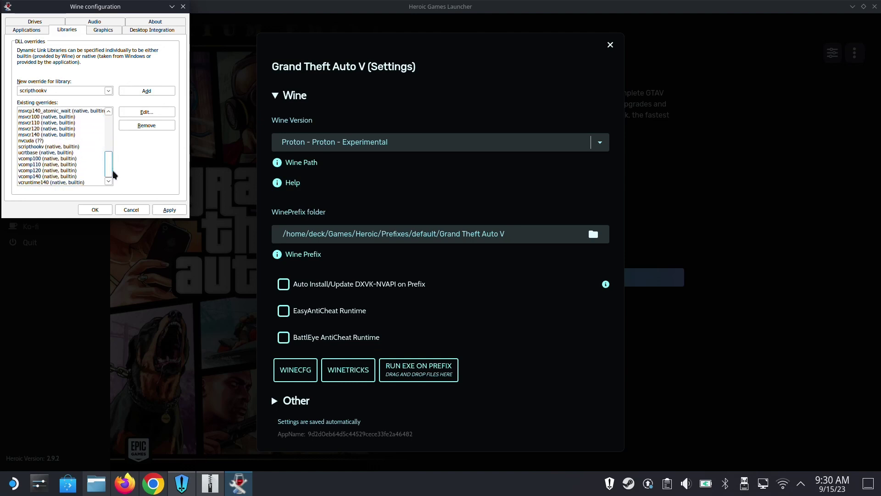
left_click(63, 147)
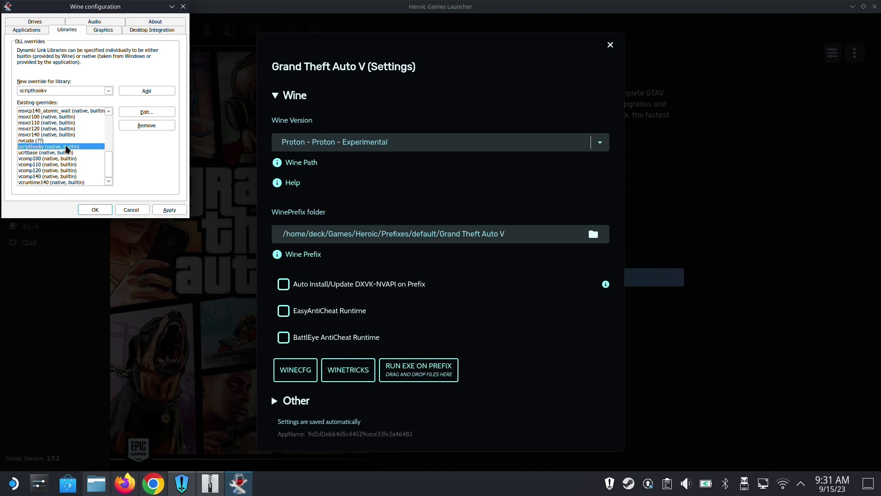
left_click(129, 89)
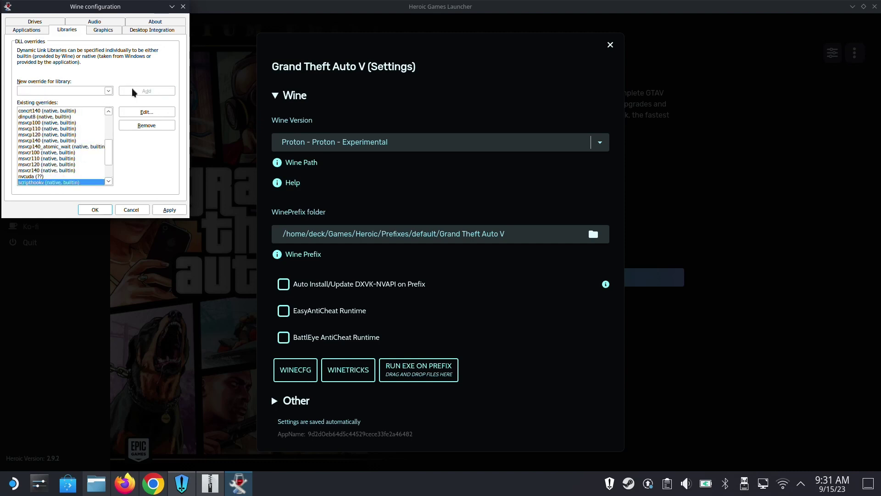
left_click(160, 210)
left_click(94, 210)
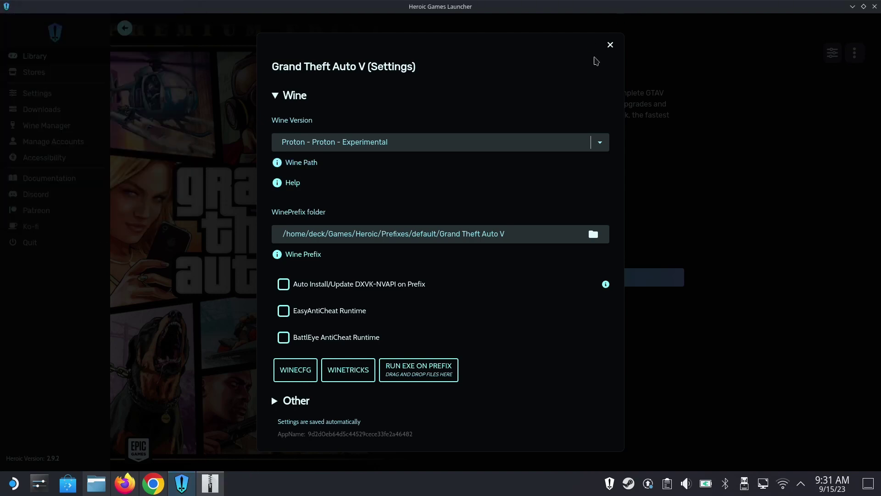
Close GTA V's settings, press PLAY NOW, then close the ScriptHookV archive and minimize Heroic
left_click(610, 44)
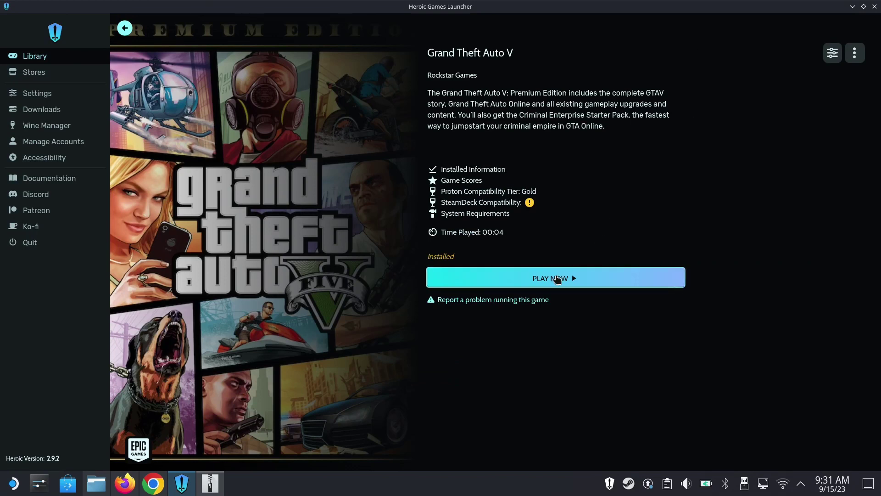
left_click(556, 278)
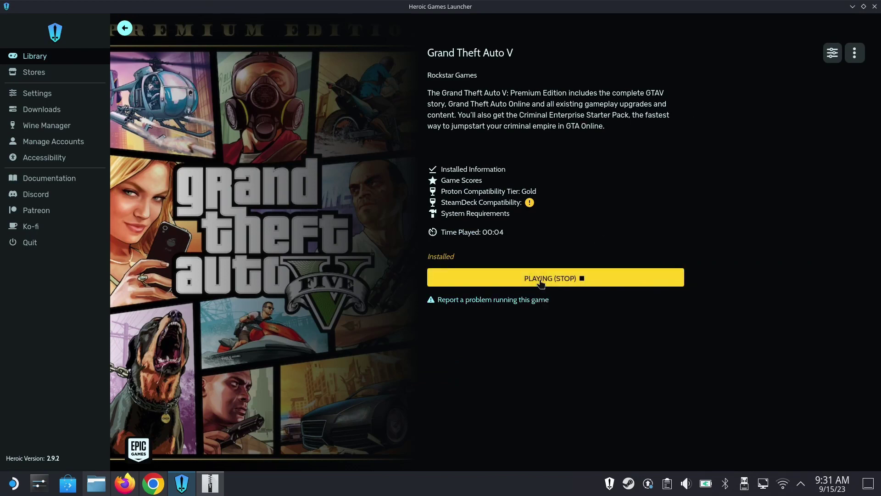
left_click(125, 482)
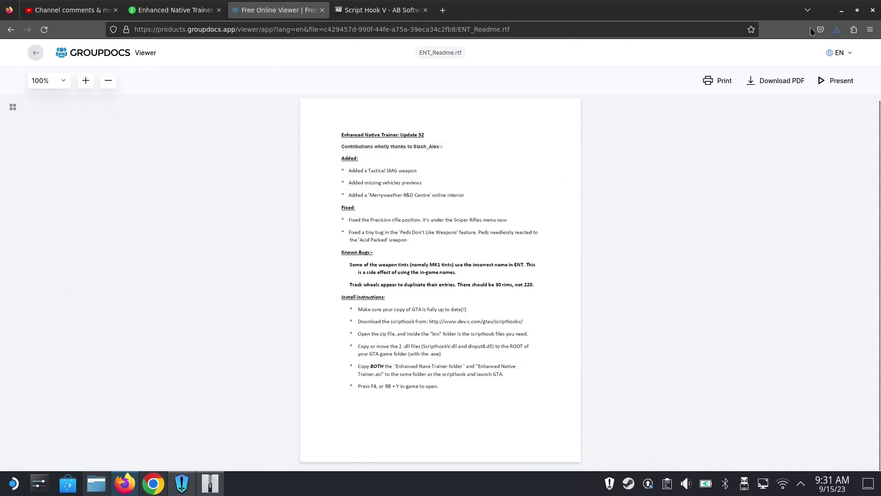
left_click(841, 10)
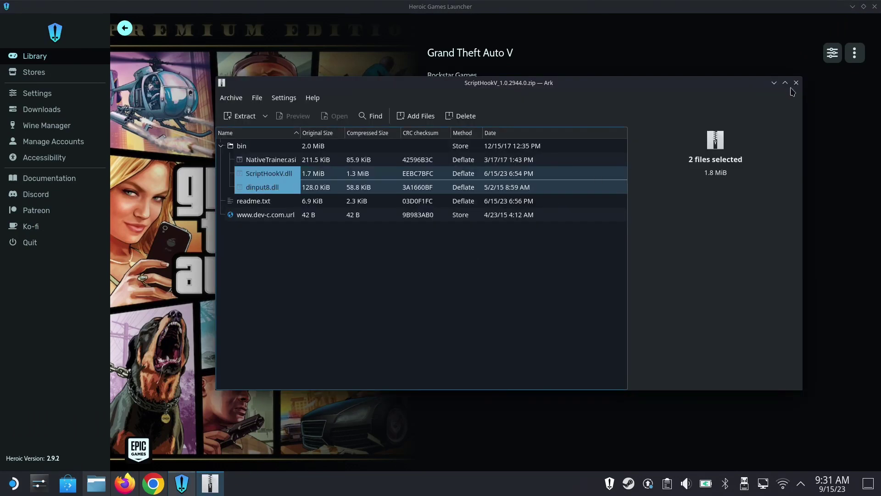
left_click(796, 83)
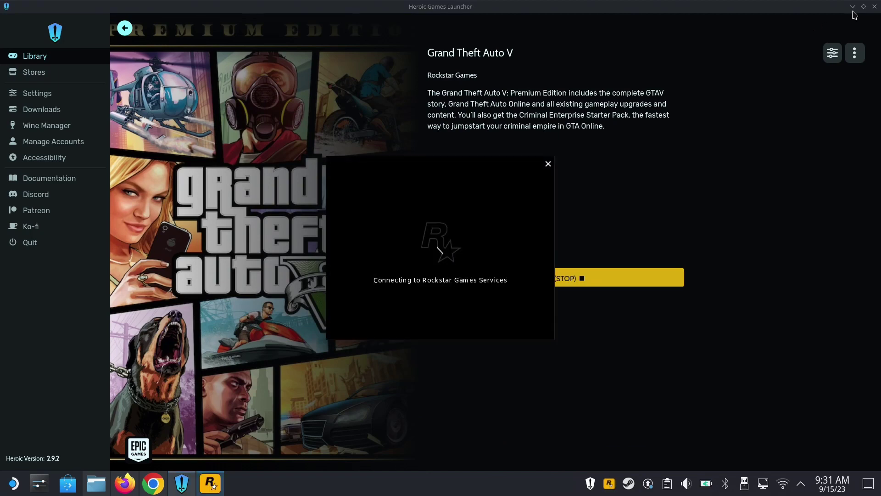
left_click(853, 7)
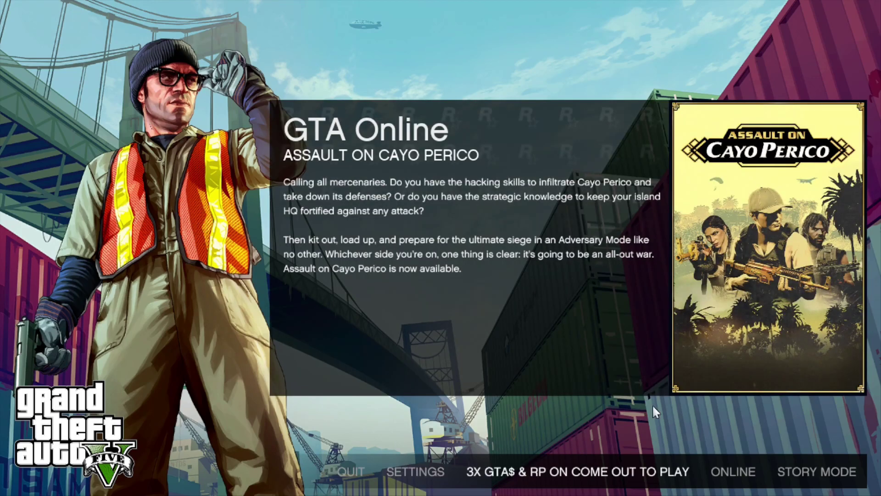
Choose STORY MODE in the title screen's bottom bar to load into the game
left_click(818, 463)
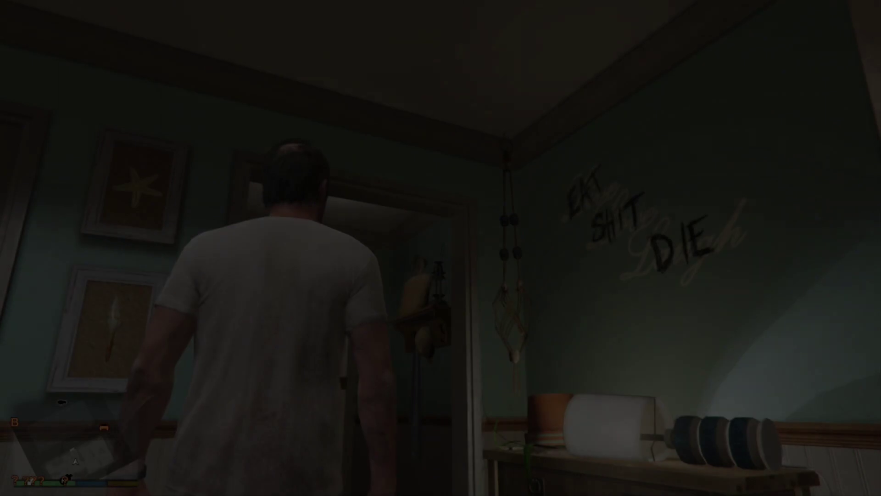
Open Enhanced Native Trainer with F4 and bring up the Reset All Settings confirmation
key("F4")
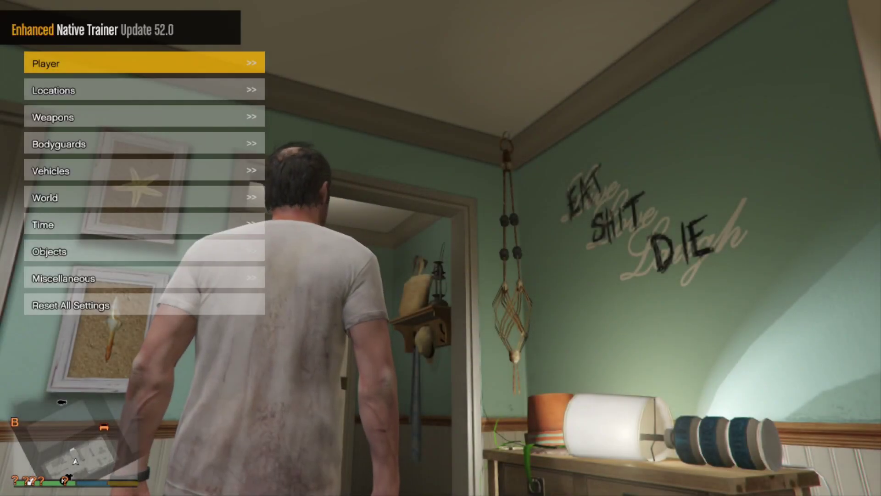
key("F4")
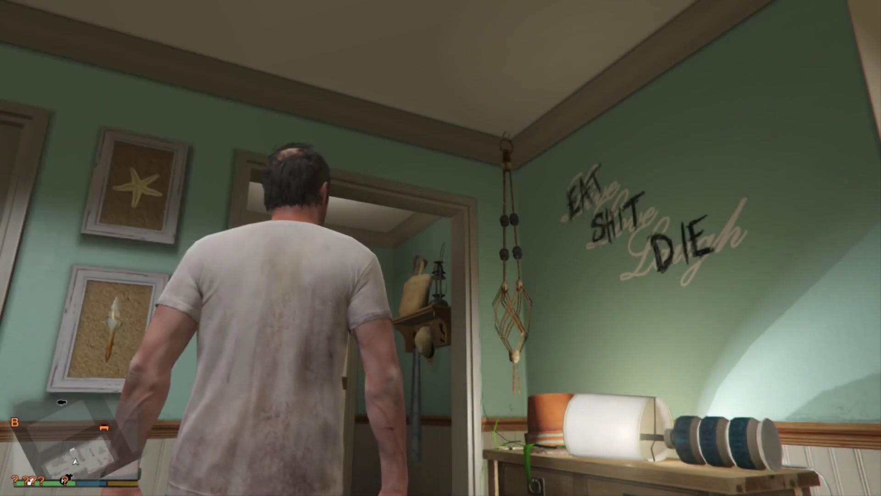
key("F4")
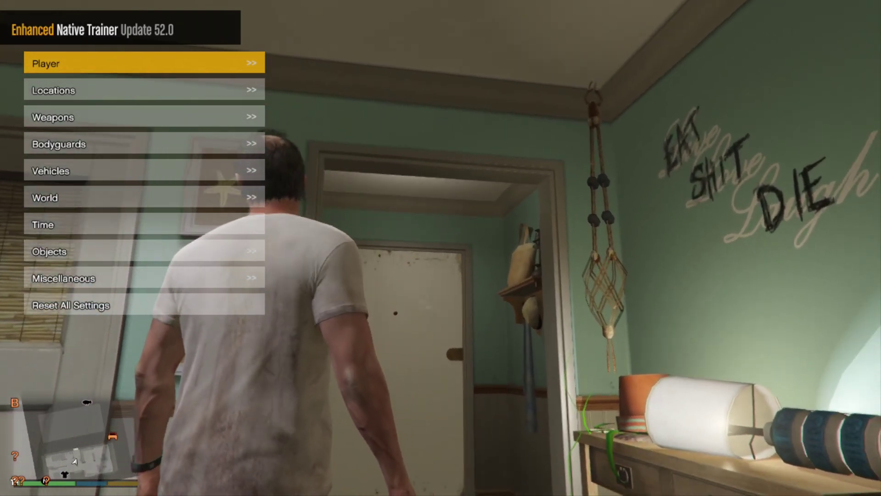
key("Down")
key("Down")
key("Down")
key("Down")
key("Down")
key("Down")
key("Down")
key("Down")
key("Down")
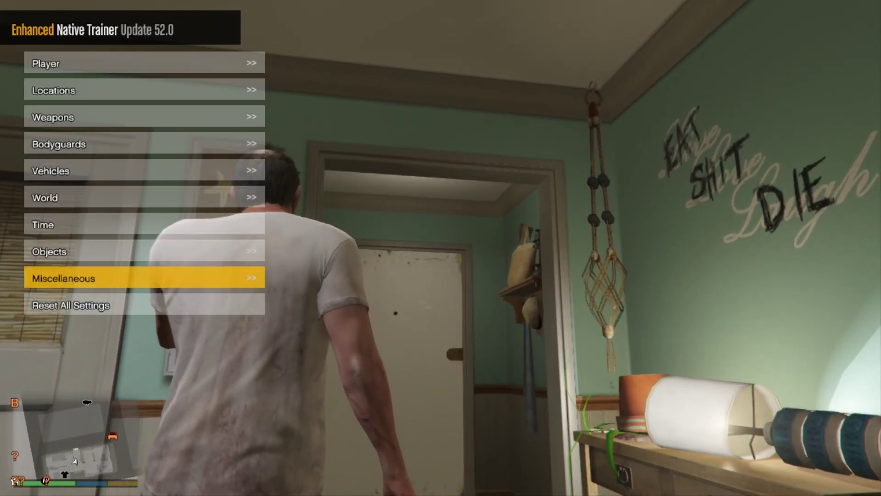
key("Up")
key("Up")
key("Up")
key("Up")
key("Up")
key("Up")
key("Up")
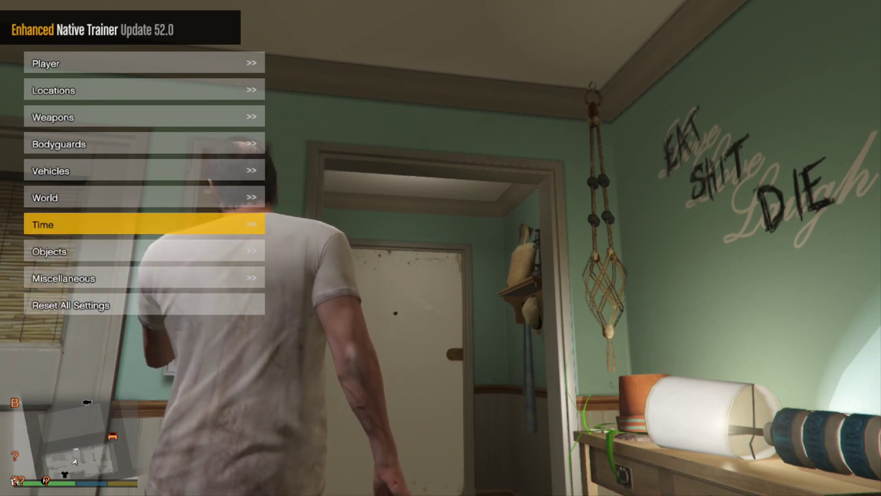
key("Up")
key("Up")
key("Up")
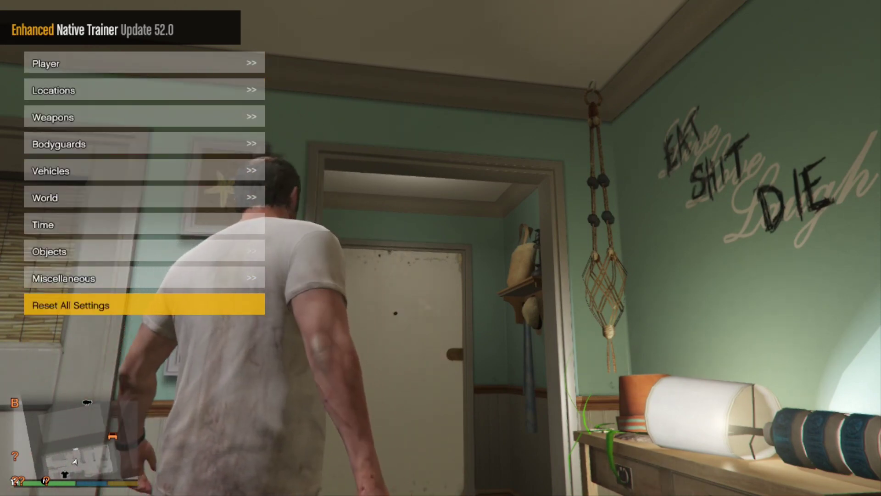
key("Return")
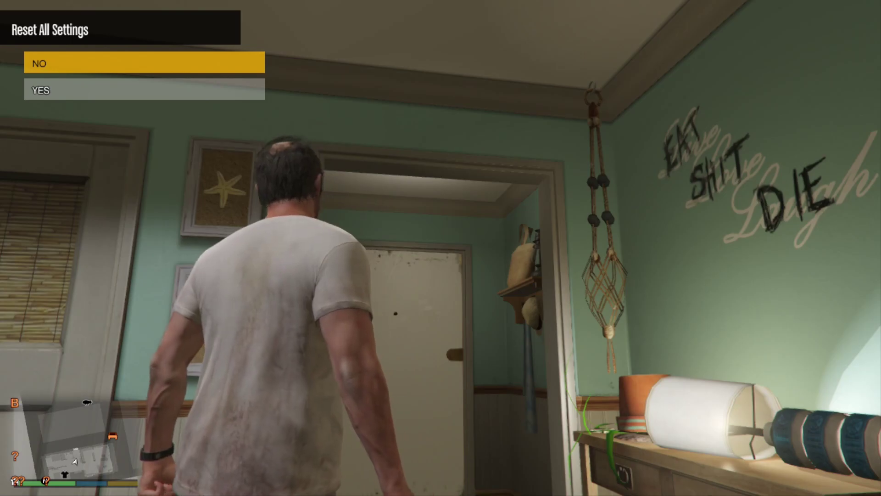
Exit the trainer, walk the character forward, and open the pause map
key("Escape")
key("Escape")
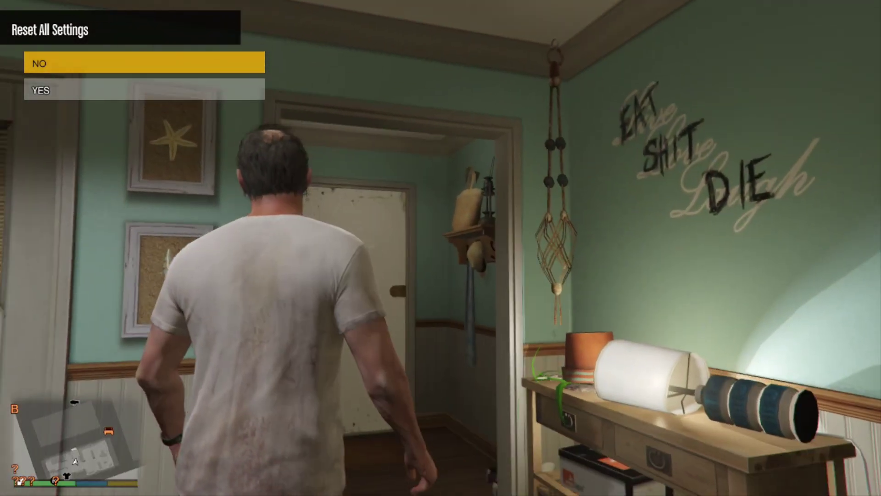
key("w")
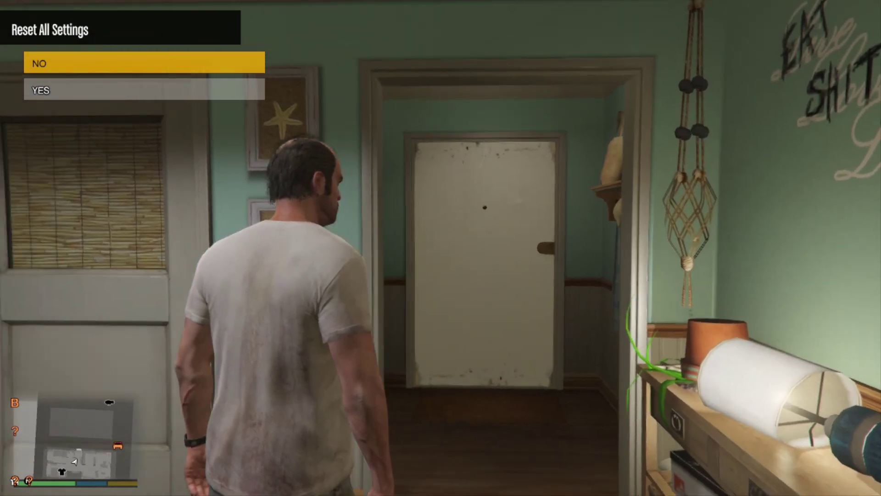
key("Escape")
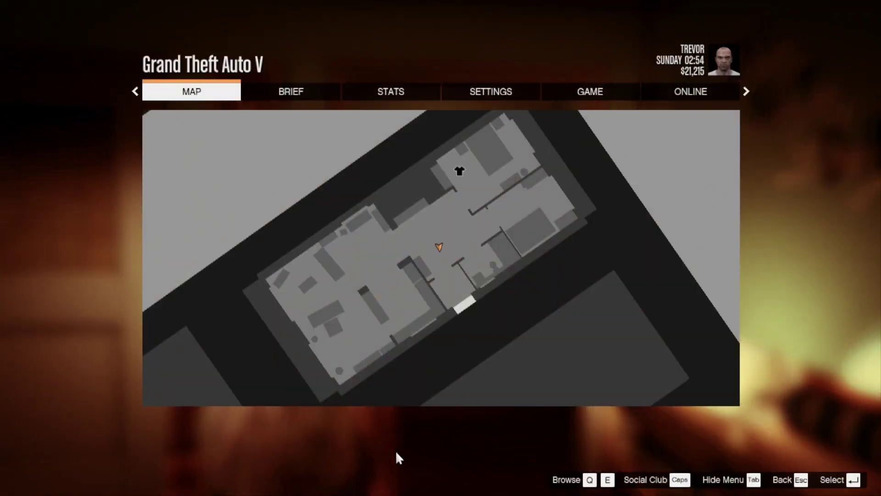
Return to the game window and close the pause map back to the trainer
key("Escape")
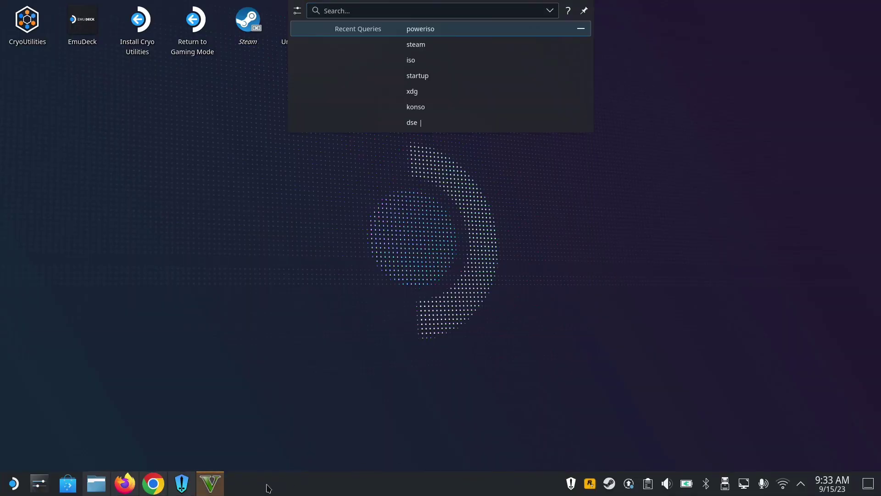
left_click(211, 486)
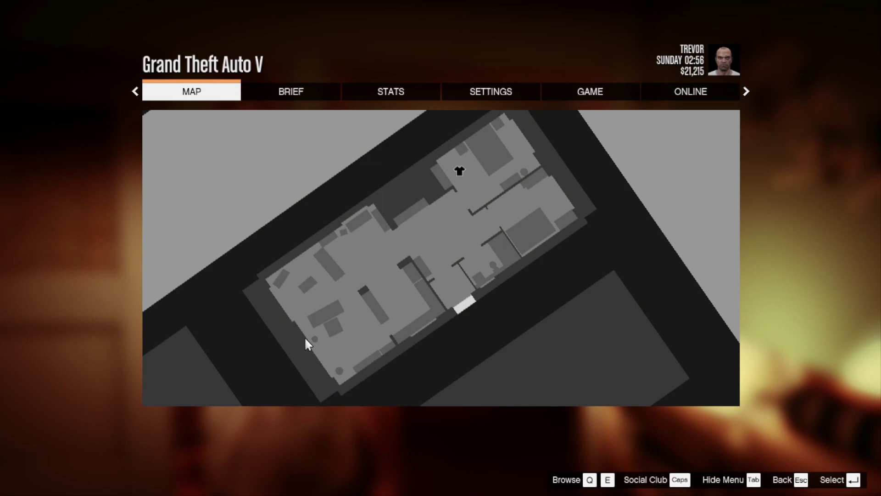
key("Escape")
Open the trainer's Player Options page, browse down to Add or Remove Cash, then exit to the pause map
key("BackSpace")
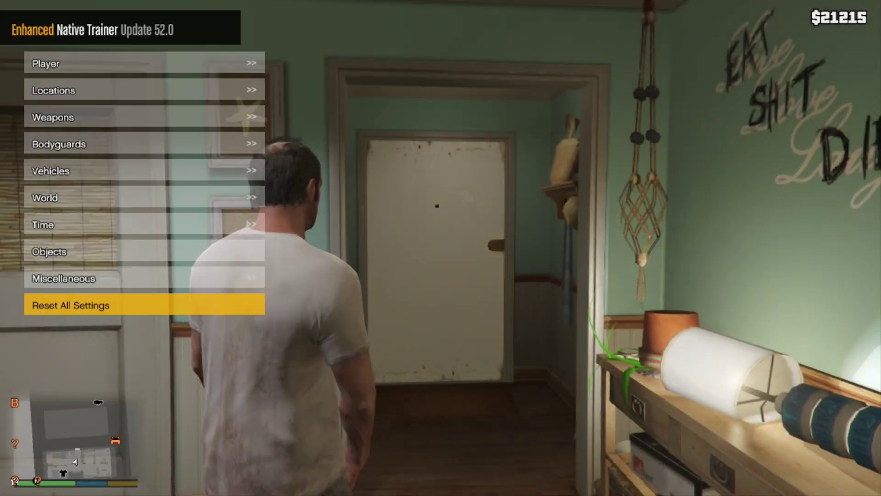
key("Up")
key("Up")
key("Up")
key("Up")
key("Up")
key("Up")
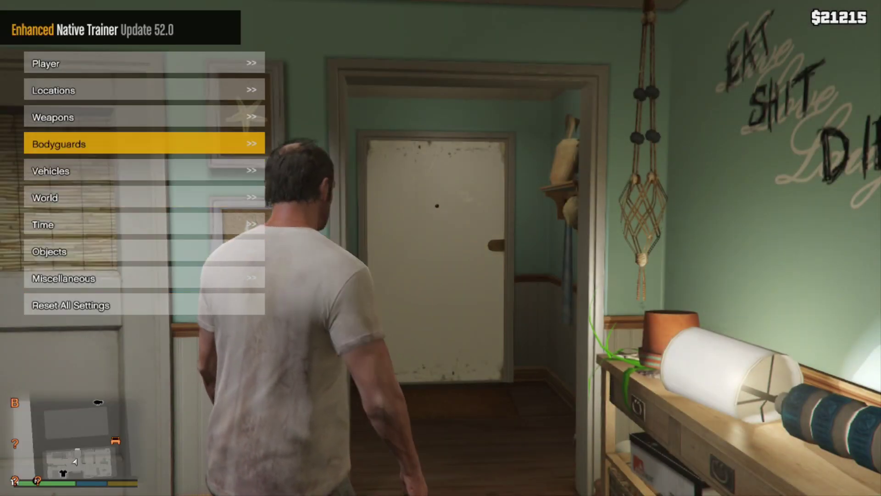
key("Up")
key("Up")
key("Up")
key("Return")
key("Down")
key("Down")
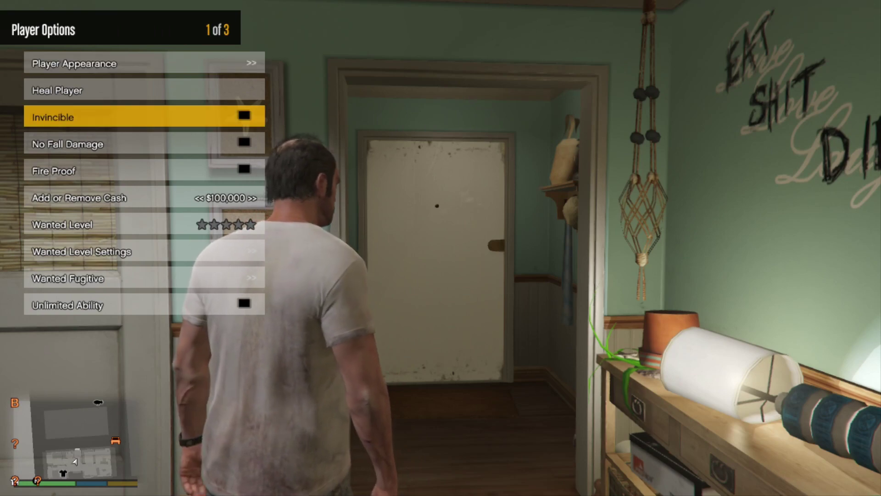
key("Down")
key("Down")
key("Down")
key("Down")
key("Up")
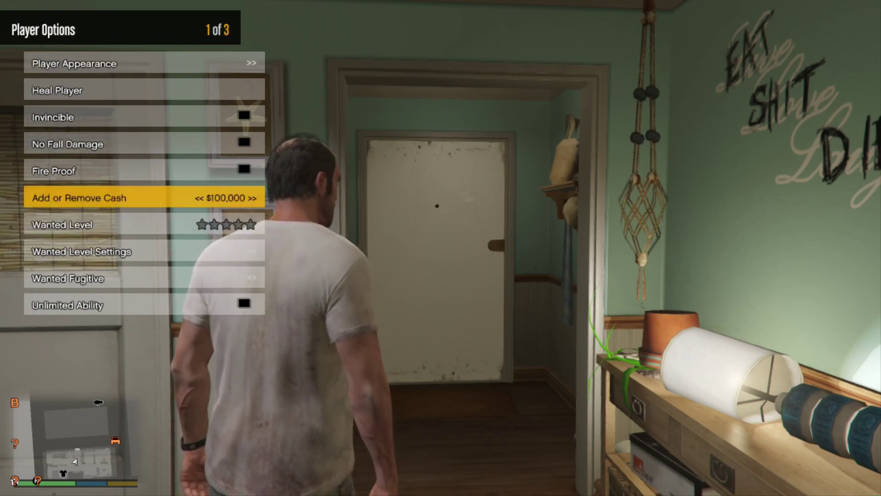
key("Escape")
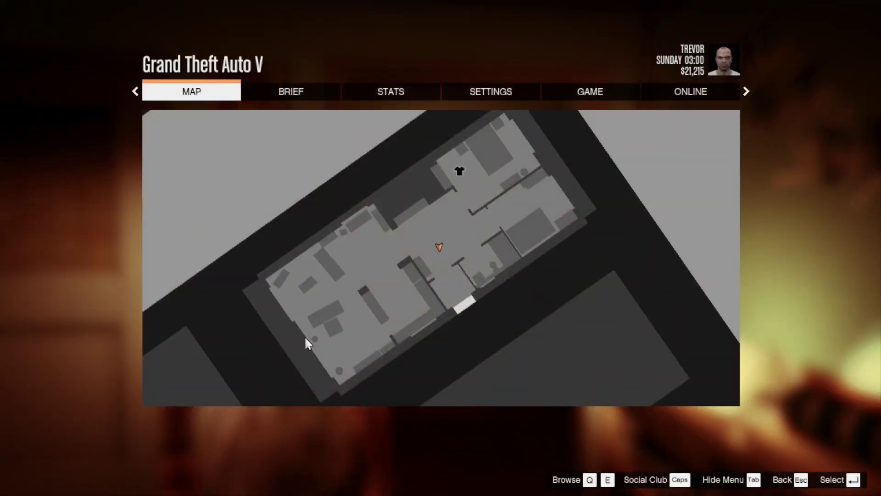